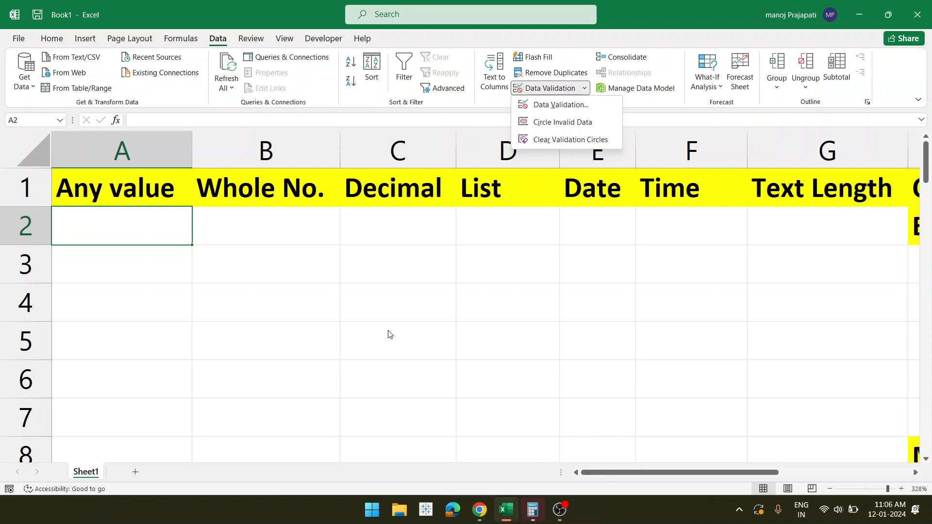
- Dismiss the validation options list and scroll to look over the worksheet
click(226, 268)
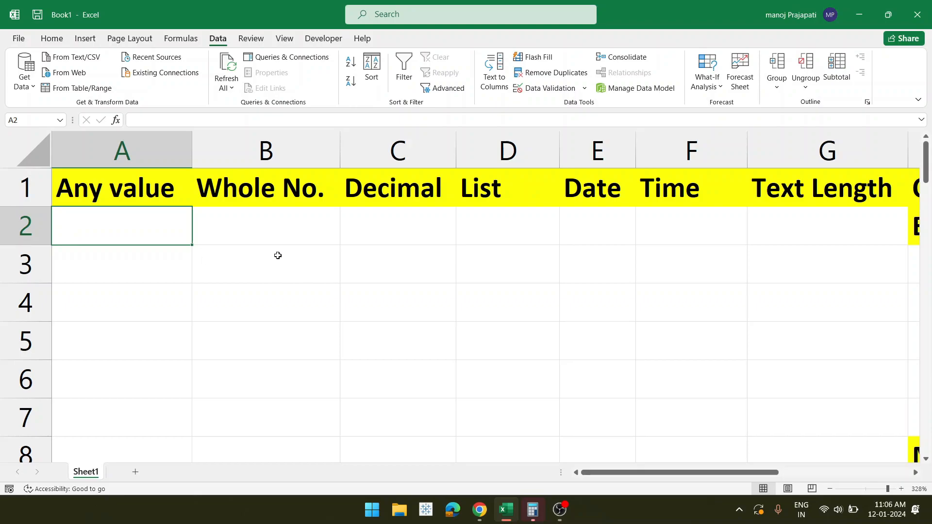
scroll(277, 258, down, 1)
scroll(277, 259, up, 1)
scroll(277, 258, down, 1)
scroll(276, 258, up, 1)
- Click through the empty data cells in columns A to C (A2–A6, B2–B3, C2–C3)
click(148, 287)
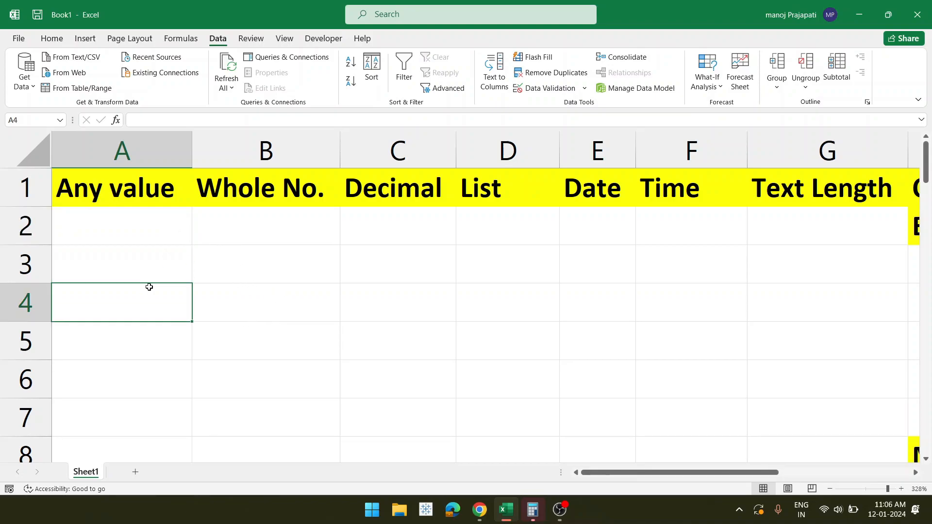
click(155, 229)
click(153, 275)
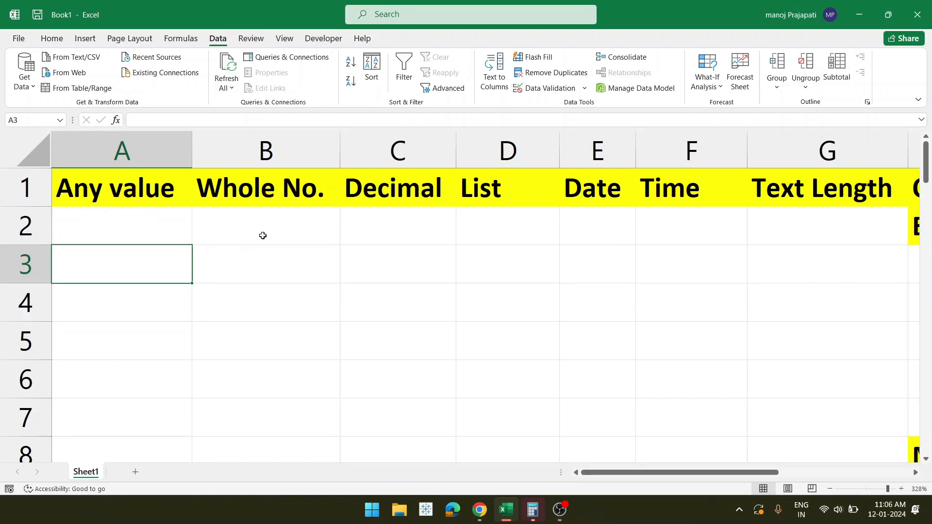
click(223, 237)
click(139, 239)
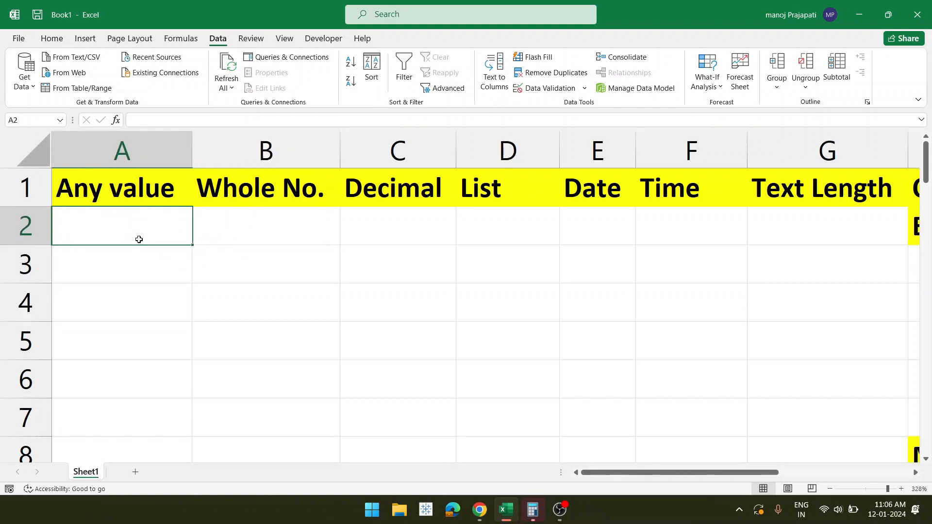
click(377, 266)
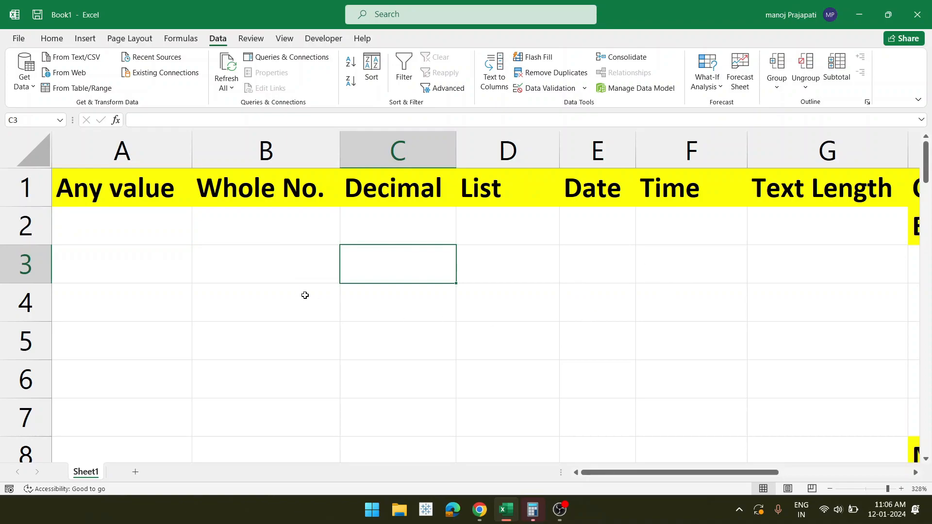
click(258, 230)
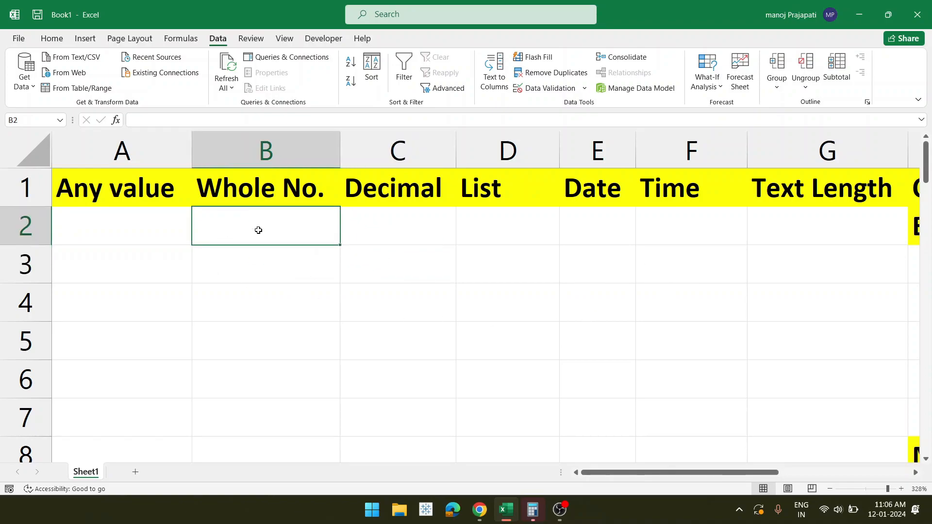
click(294, 277)
click(420, 260)
click(397, 233)
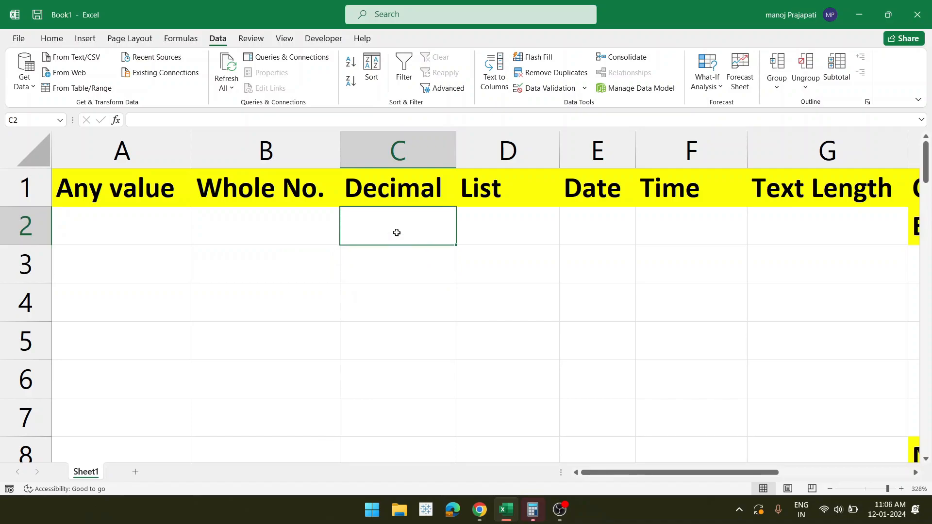
click(268, 234)
click(133, 243)
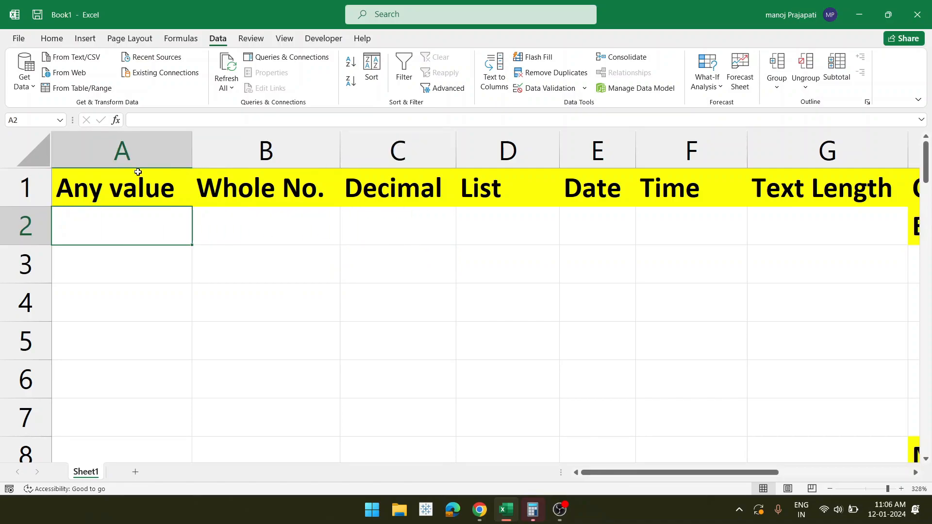
click(120, 364)
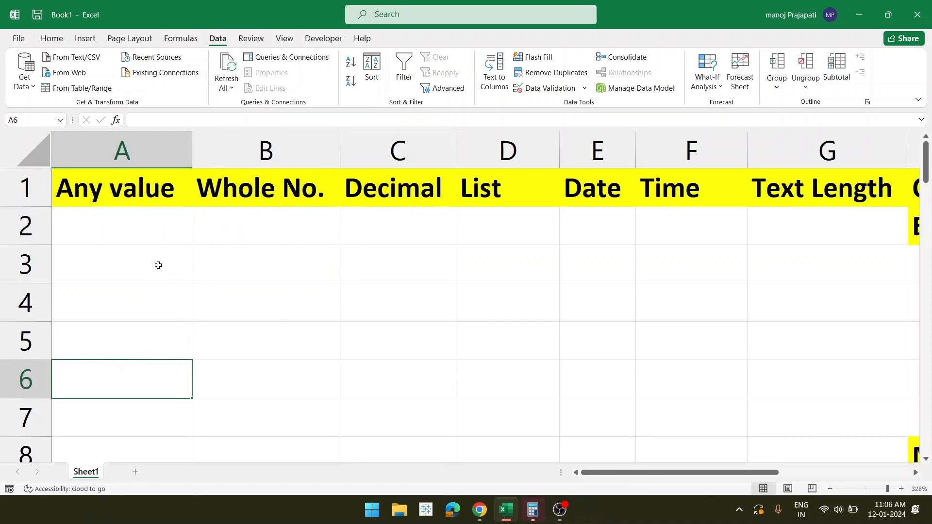
click(123, 261)
click(132, 233)
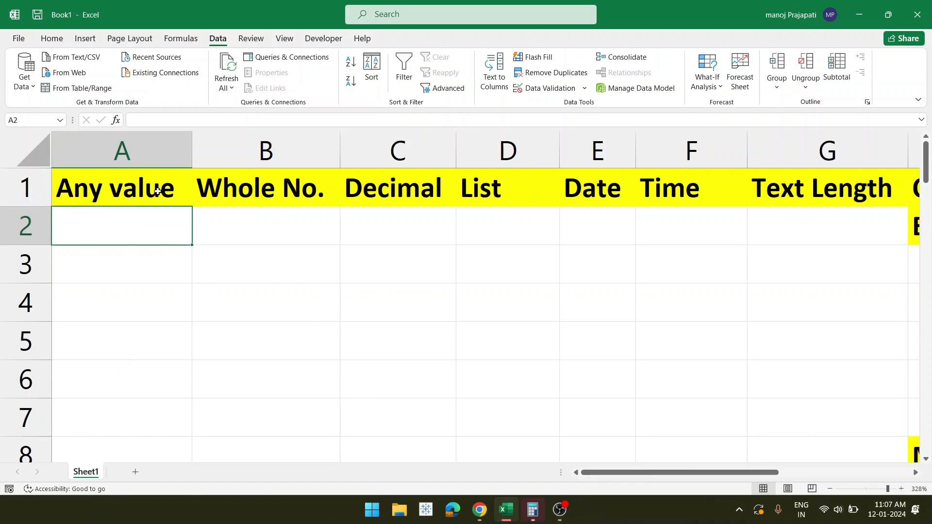
- Inspect the Any value header A1's validation settings and close them unchanged
click(158, 192)
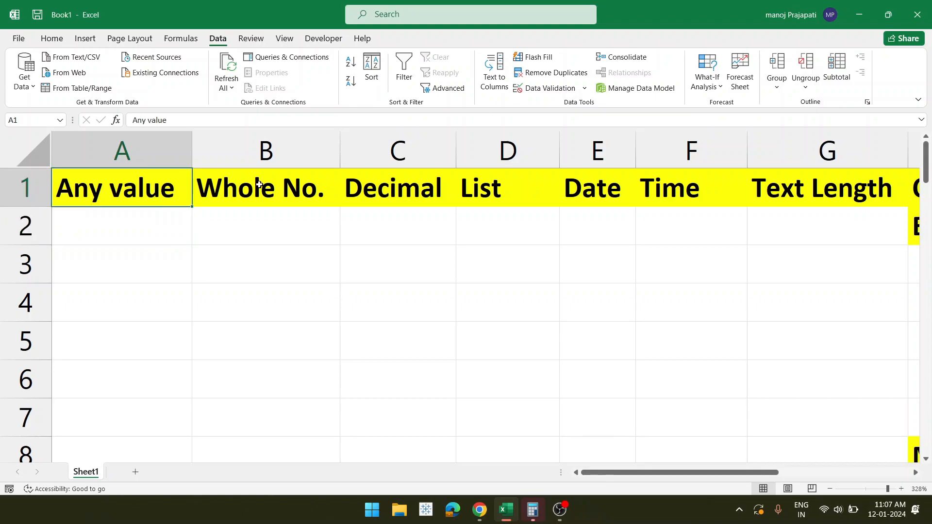
click(584, 88)
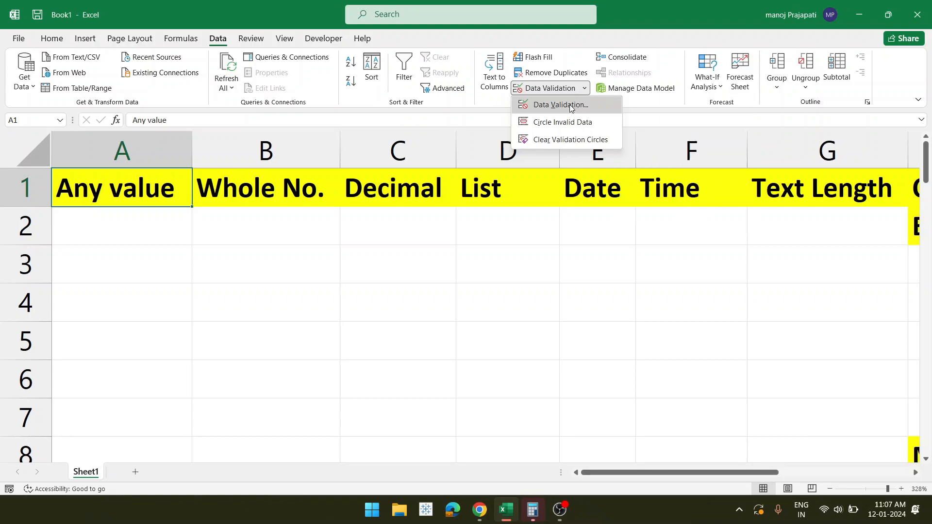
click(571, 106)
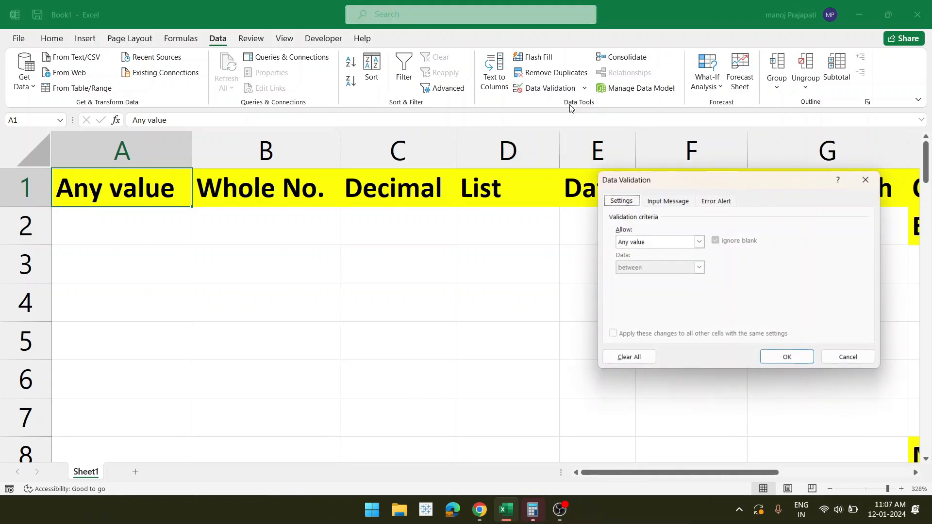
click(700, 242)
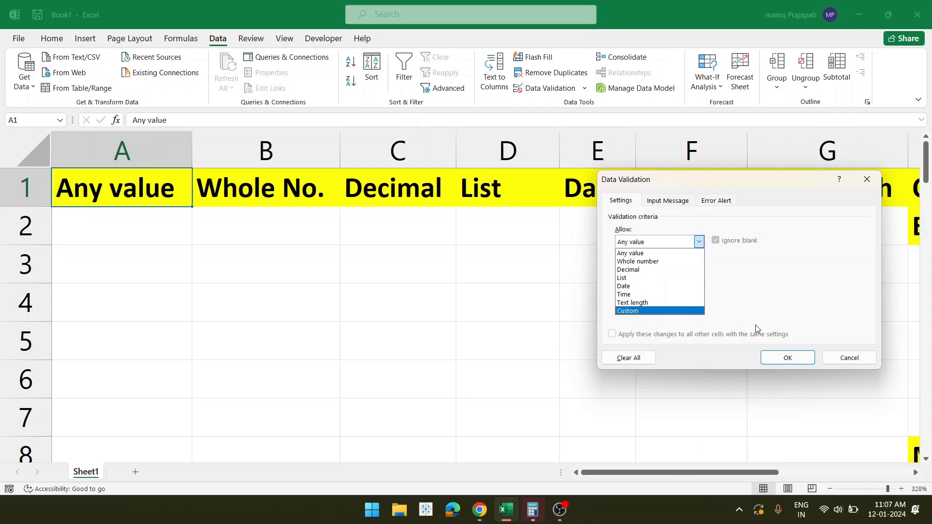
click(838, 359)
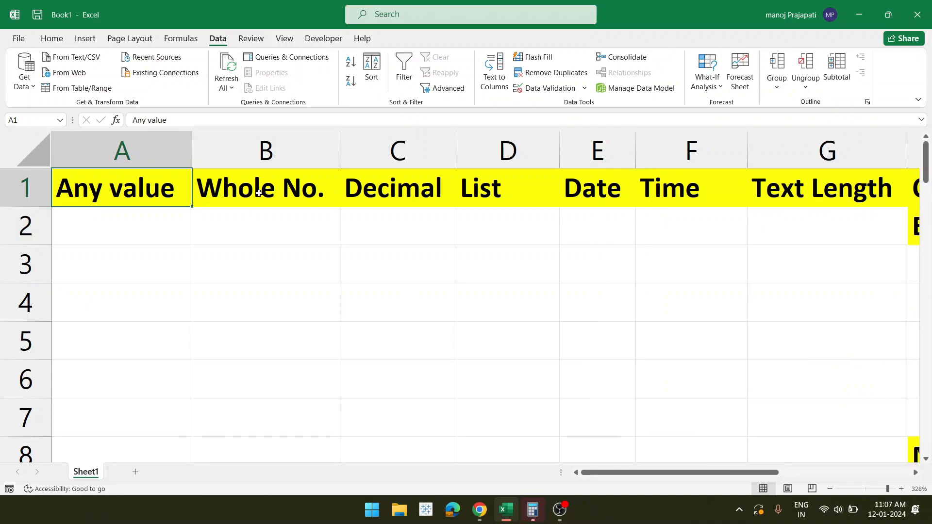
- Select the B1 to H1 column headers in turn and open the data validation options list
click(250, 191)
click(377, 189)
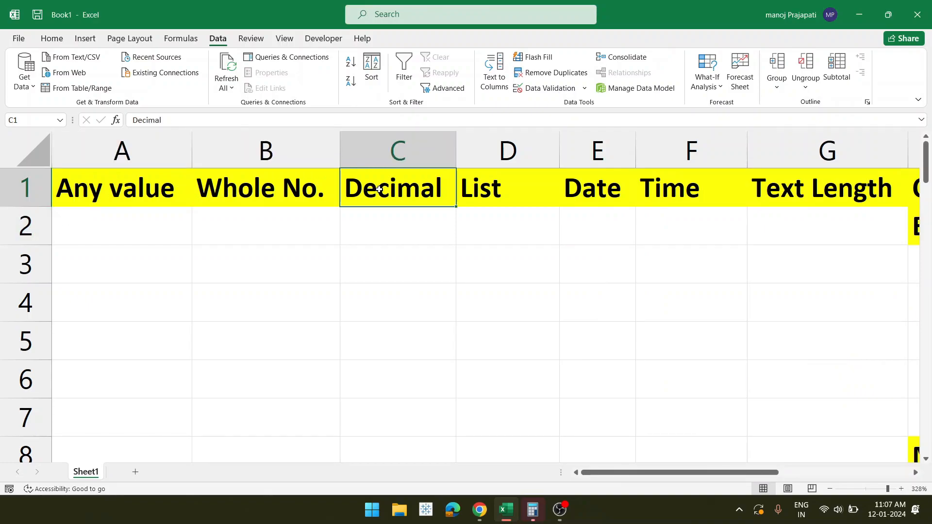
click(484, 189)
click(586, 187)
click(663, 189)
click(777, 192)
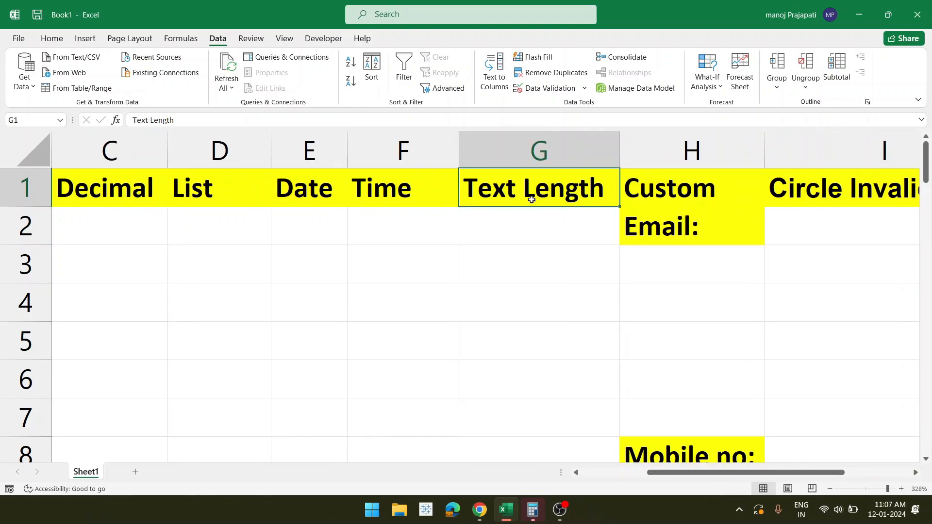
click(703, 186)
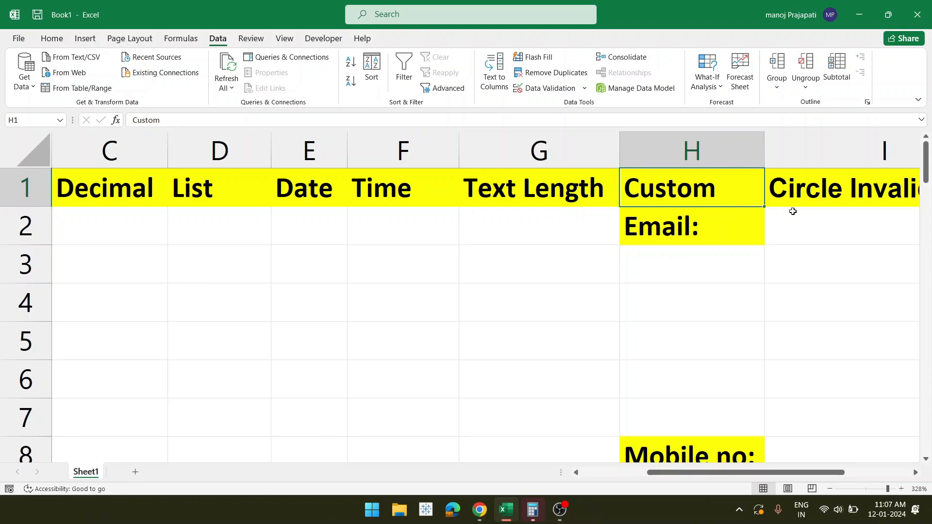
click(584, 88)
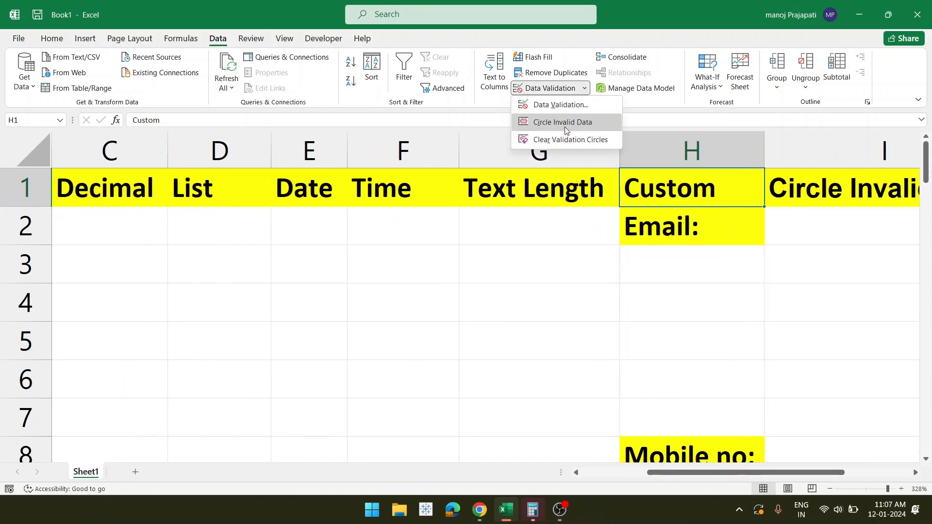
- Review the Custom column cells Email: H2 and Mobile no: H8
scroll(805, 281, right, 3)
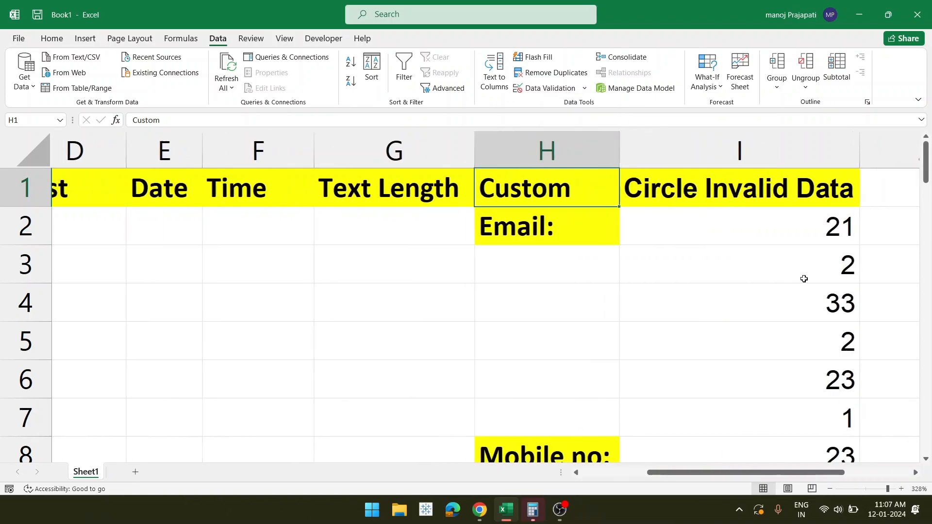
scroll(778, 257, left, 2)
click(678, 226)
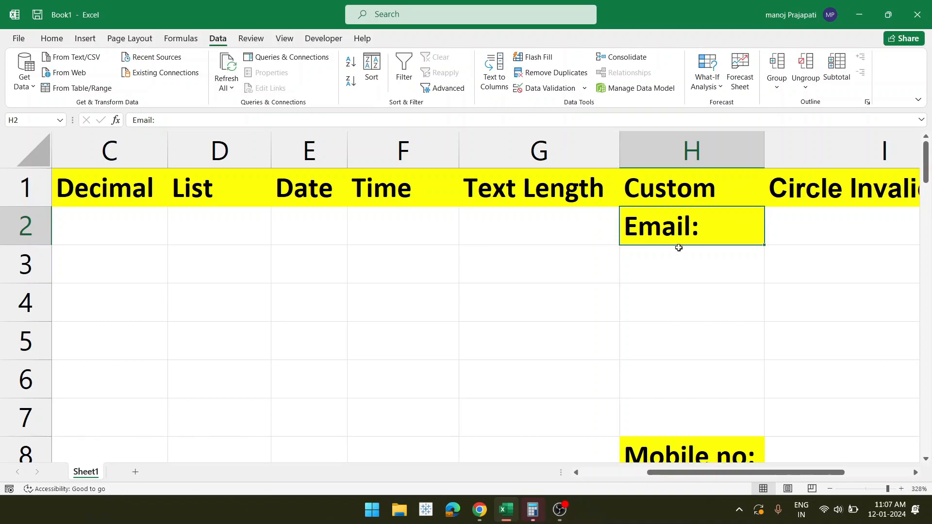
scroll(680, 343, down, 2)
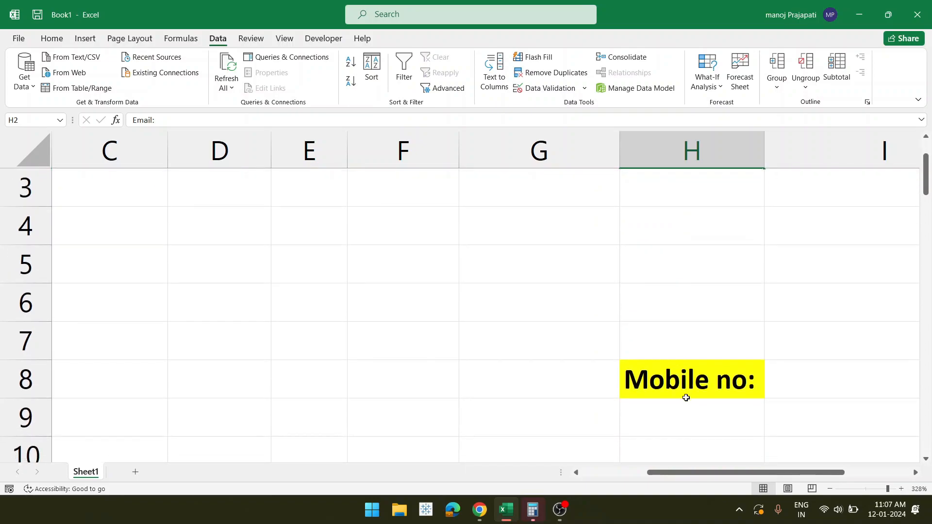
click(686, 395)
scroll(679, 275, up, 2)
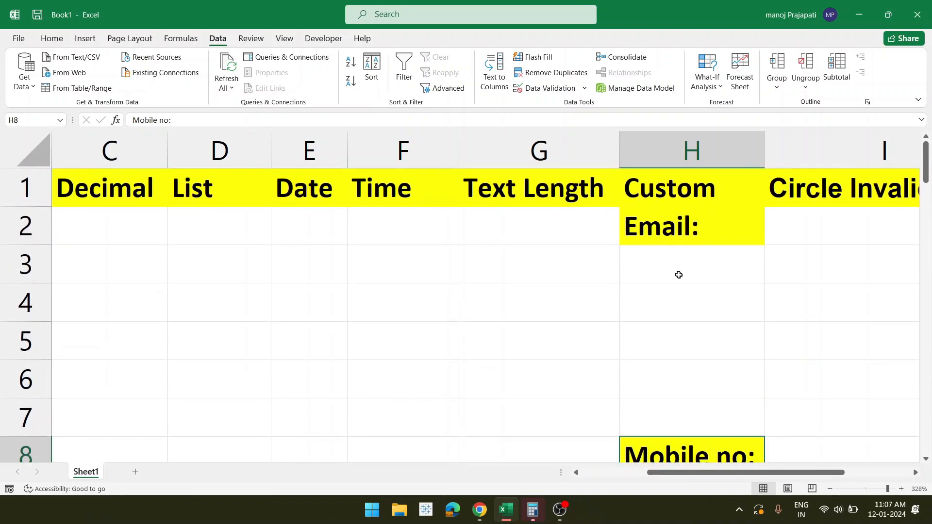
click(666, 251)
click(668, 238)
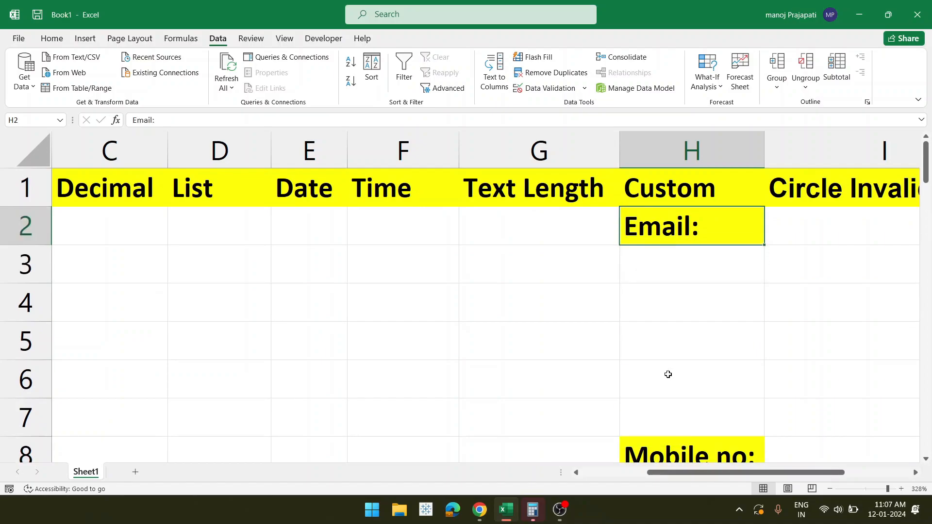
scroll(351, 313, left, 2)
scroll(351, 313, left, 1)
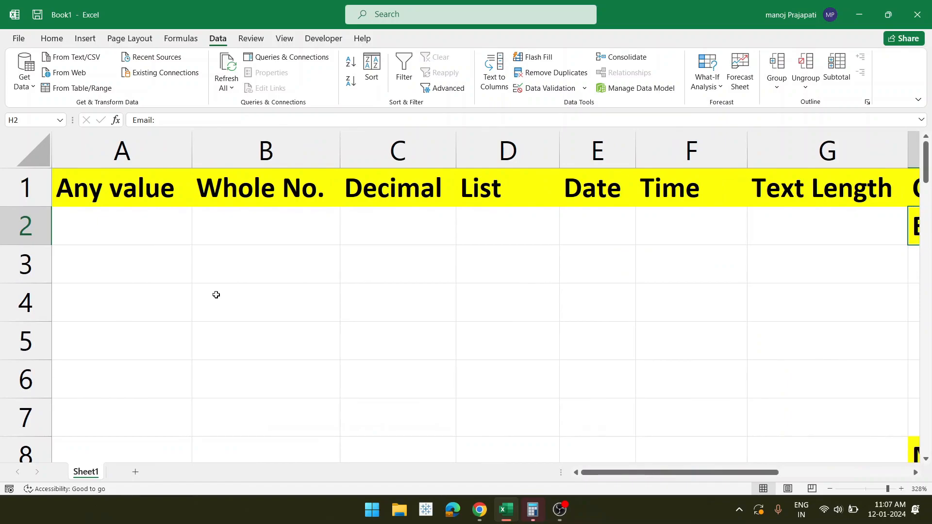
- Enter the text edddf32 in cell A2 under Any value
click(129, 241)
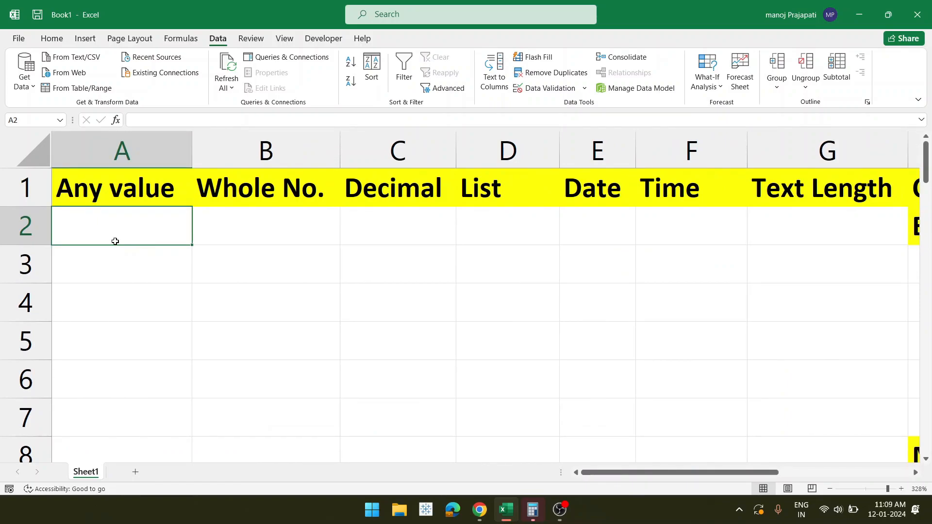
click(120, 193)
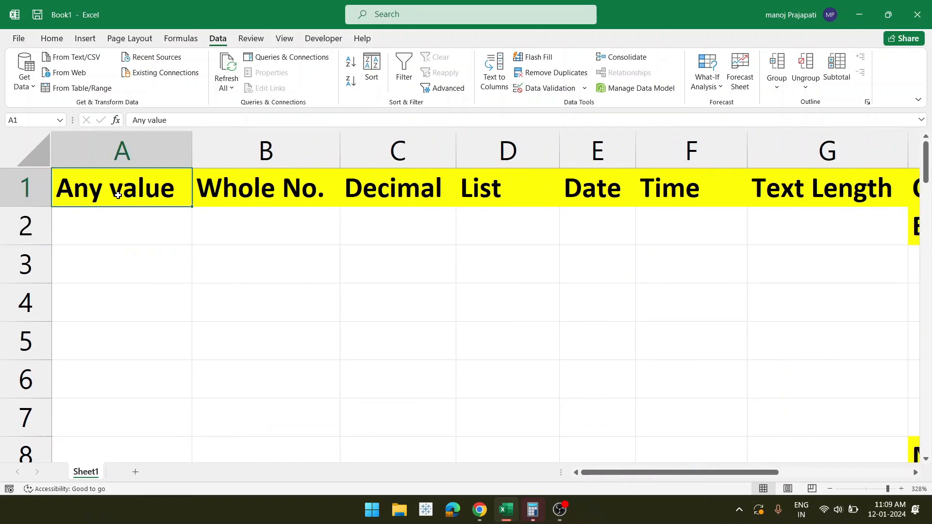
click(115, 237)
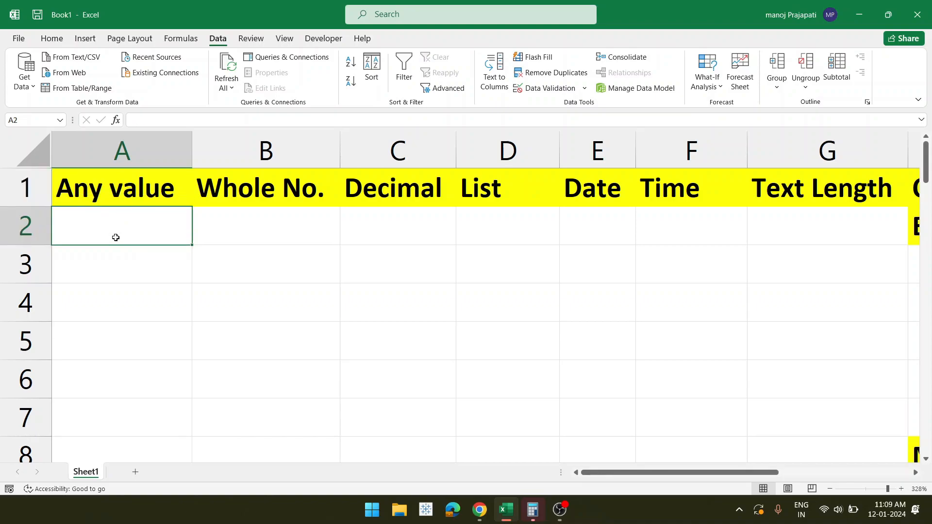
double_click(106, 232)
text(2)
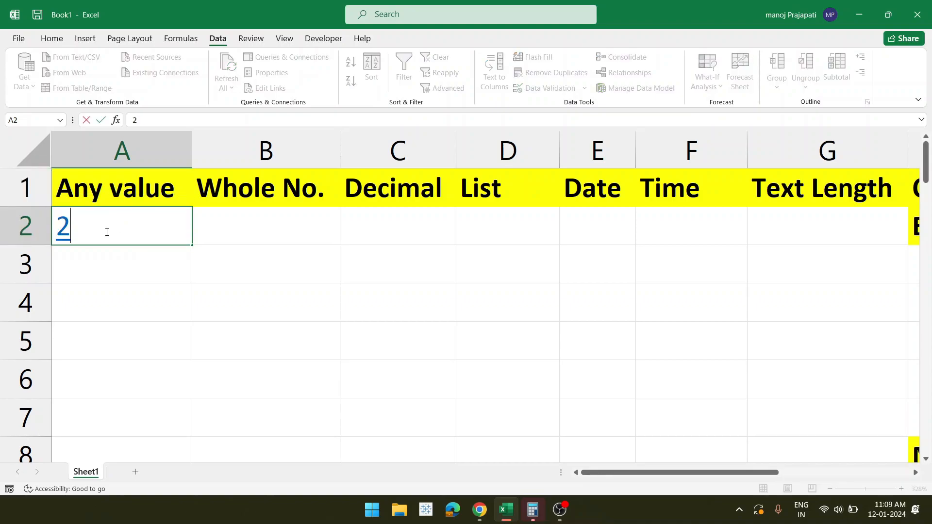
key(BackSpace)
text(ed)
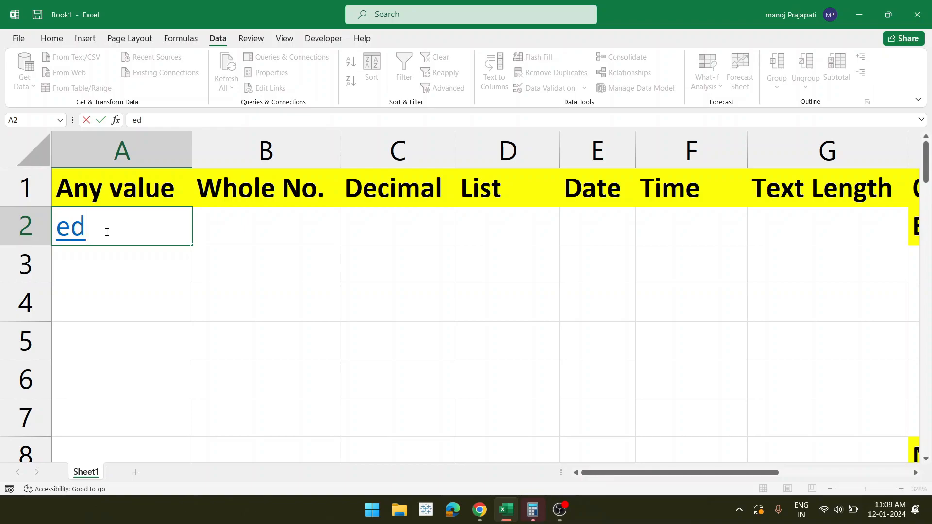
text(ddf32)
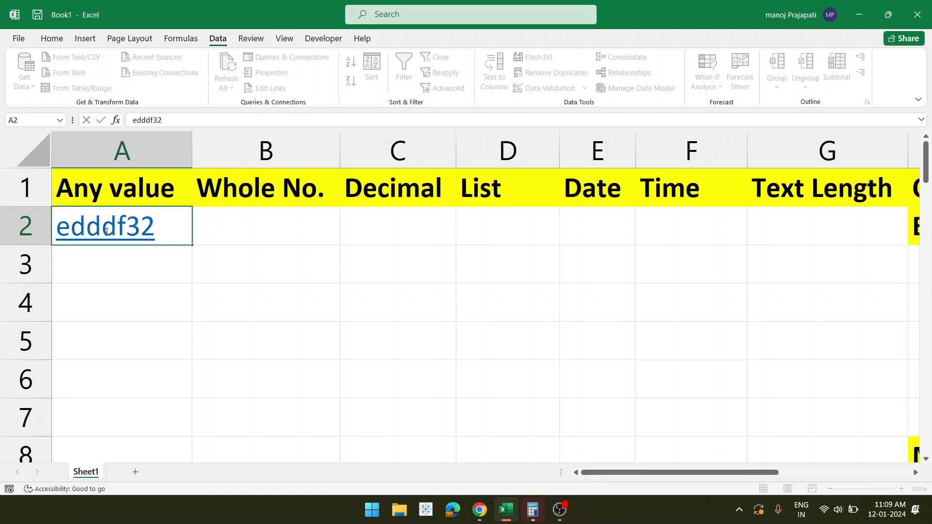
click(117, 271)
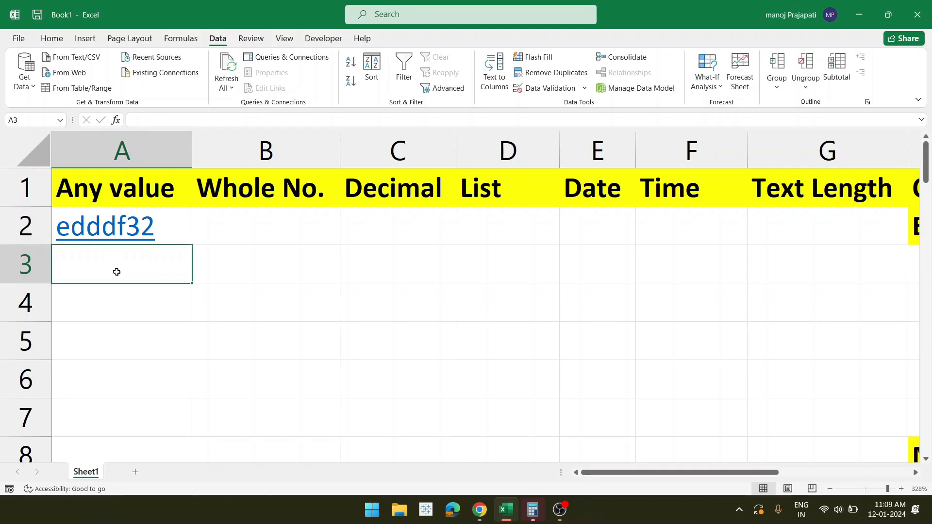
click(172, 223)
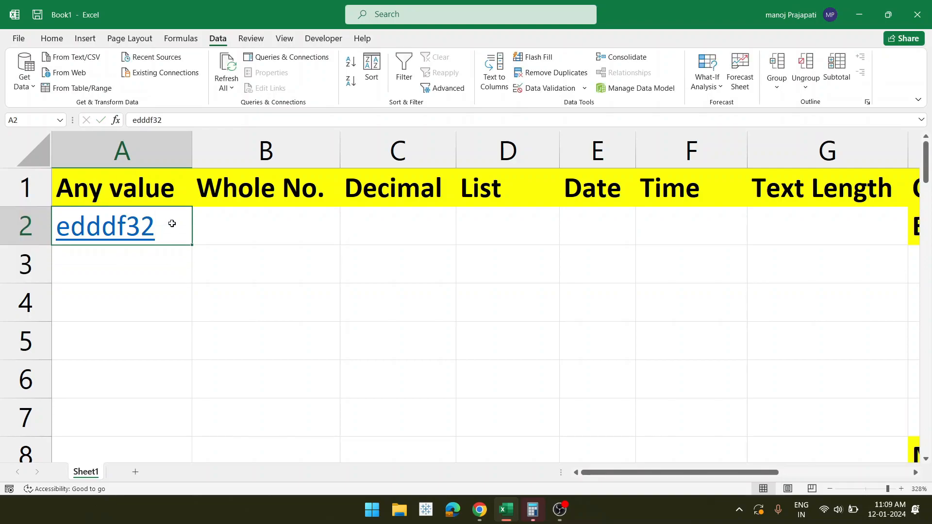
- Type 123231 in B2 under Whole No., then erase it so B2 stays empty
click(260, 230)
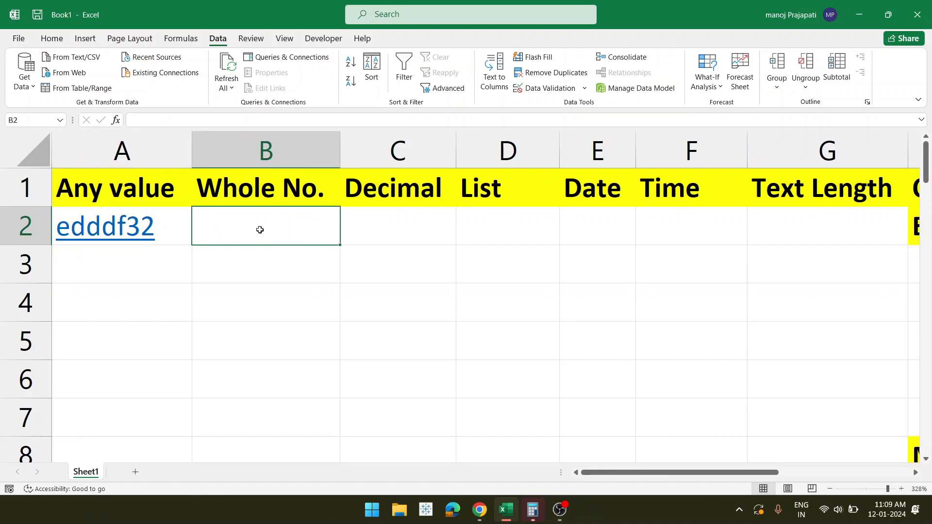
text(123231)
key(BackSpace)
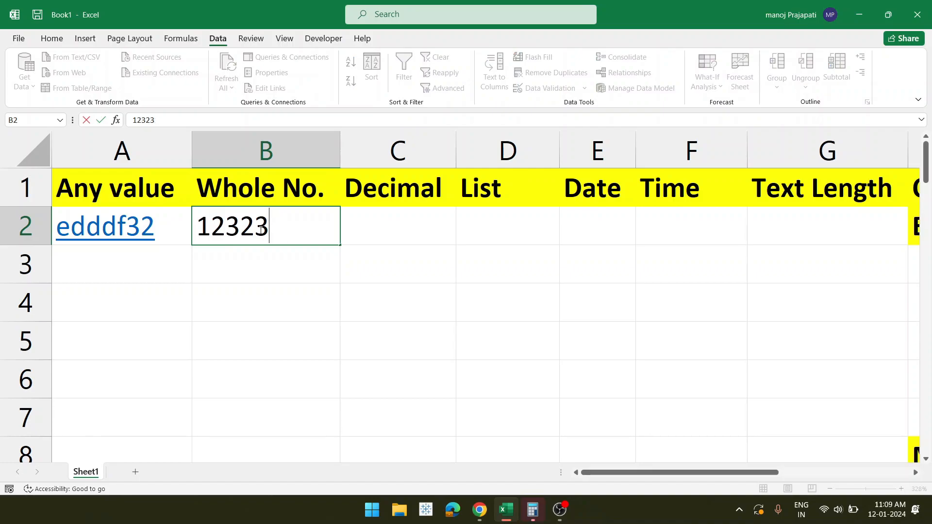
key(BackSpace)
key(BackSpace)
key(BackSpace)
key(BackSpace)
key(BackSpace)
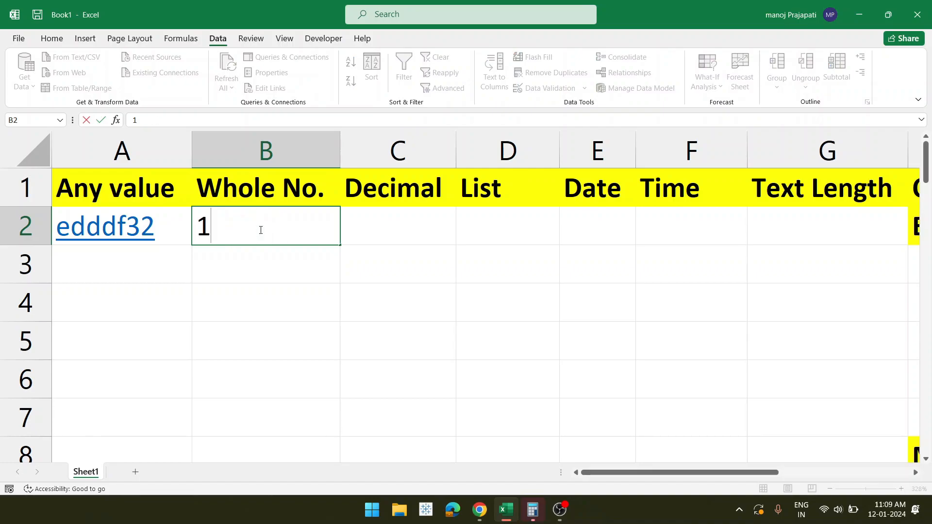
click(349, 292)
click(294, 232)
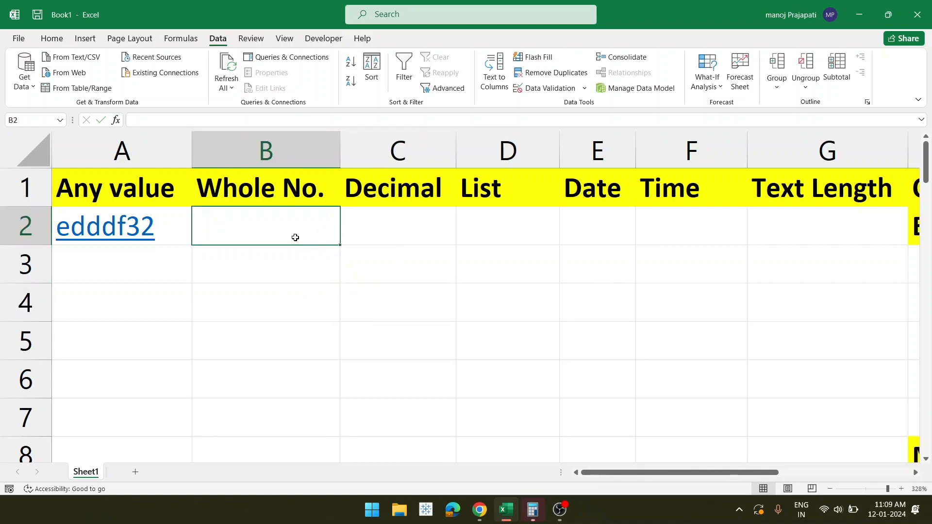
- In B2's Data Validation, allow Whole number between minimum 10 and maximum 20
click(585, 89)
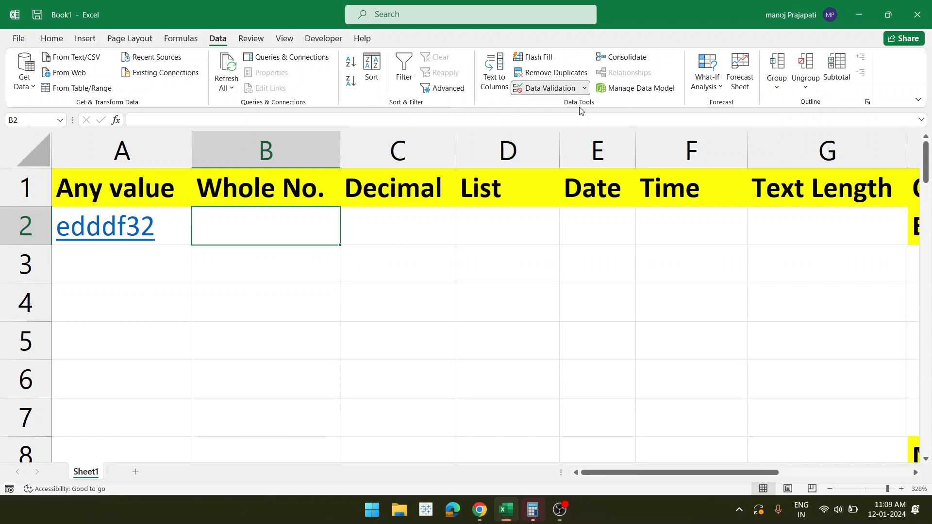
click(579, 107)
drag(690, 182, 442, 206)
click(451, 265)
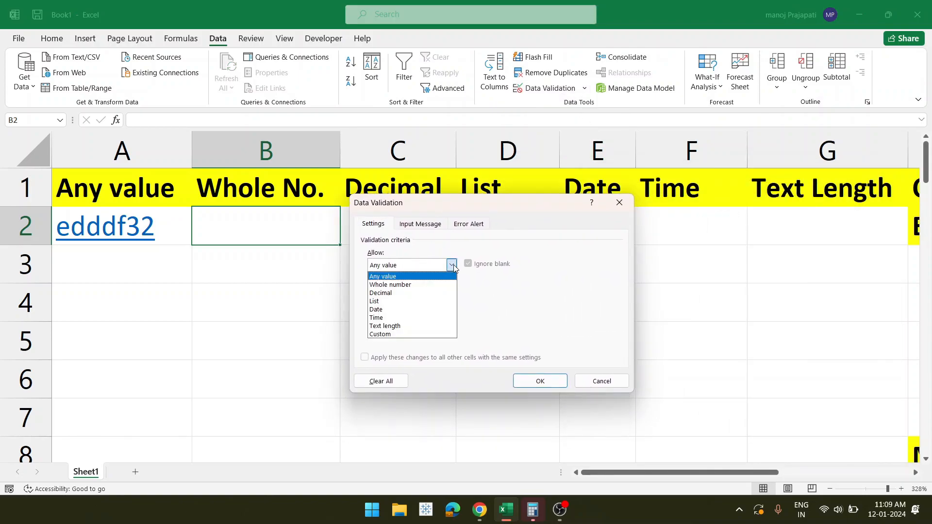
click(427, 284)
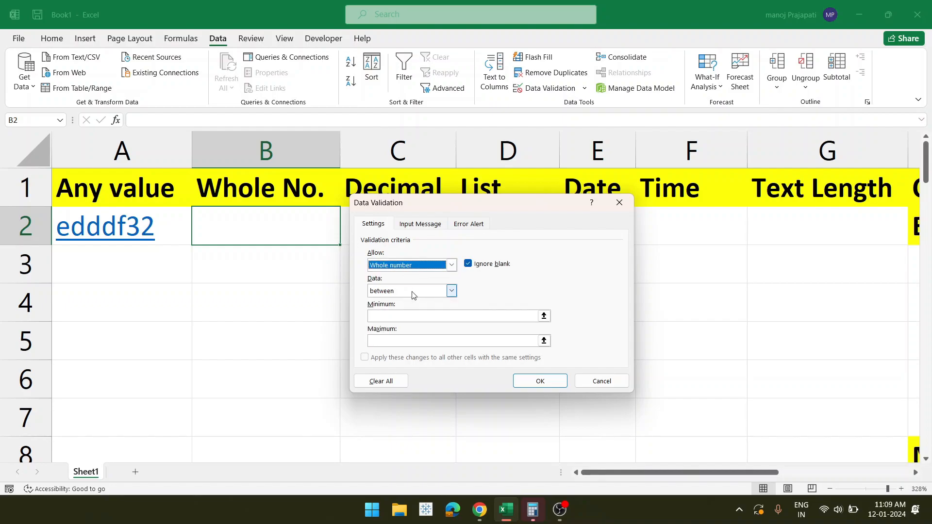
click(451, 292)
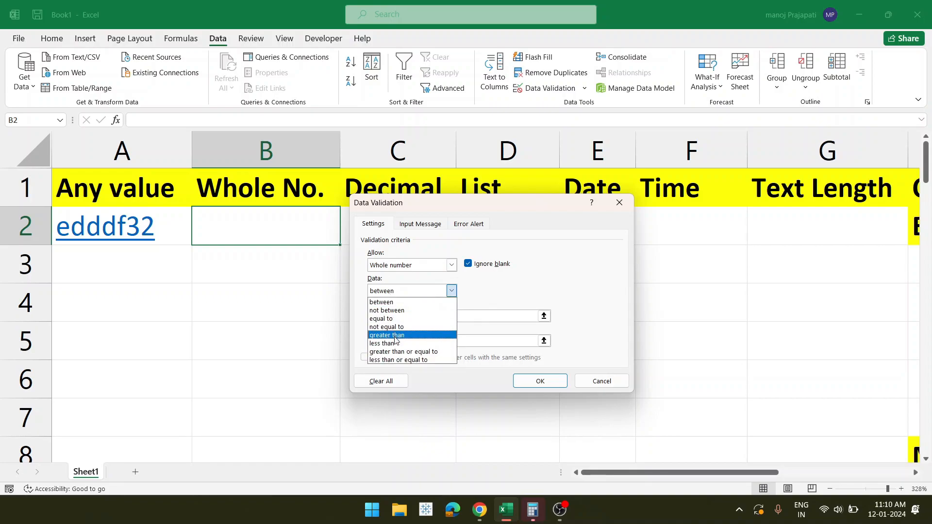
click(394, 303)
click(393, 317)
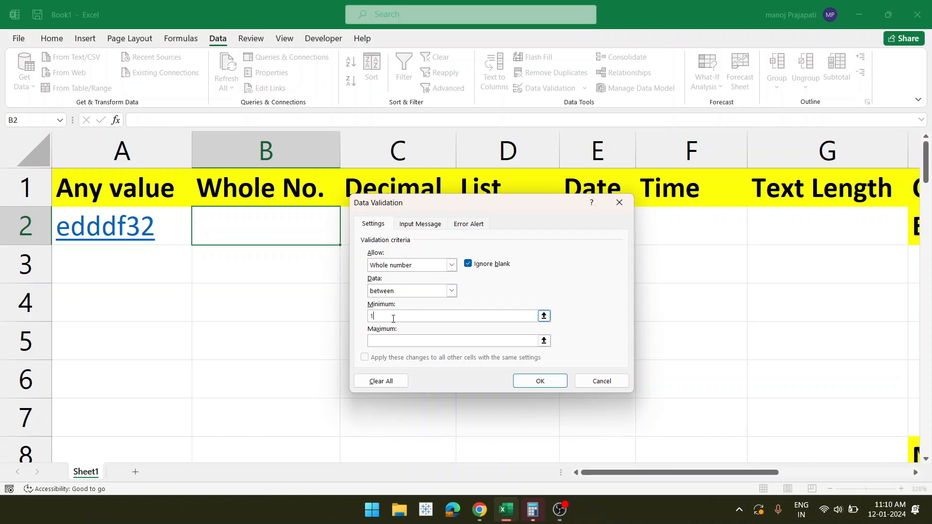
click(395, 343)
- Give B2's validation an input message titled Enter reading 'Please enter number between 10-20'
click(415, 229)
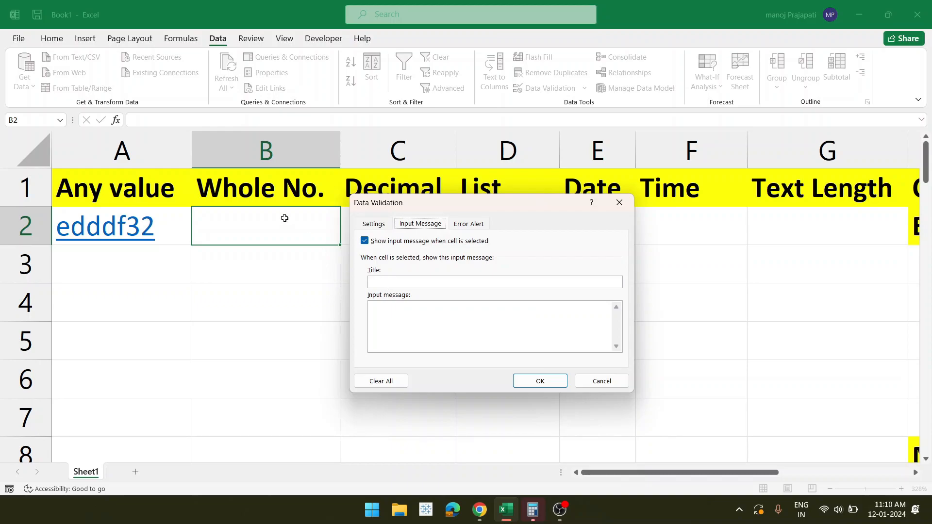
click(383, 283)
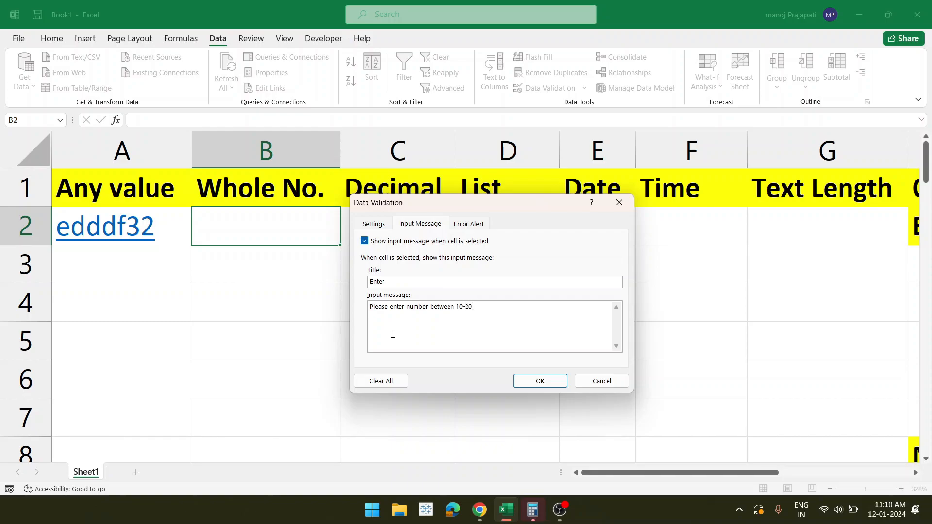
click(462, 228)
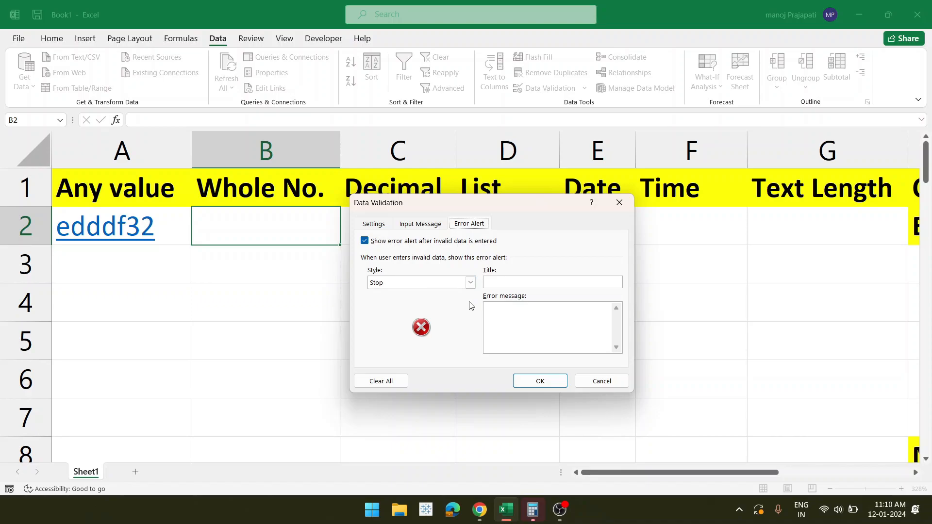
- Add a Stop error alert titled Error, 'Please enter valid no. between 10-20', and apply the rule
click(499, 281)
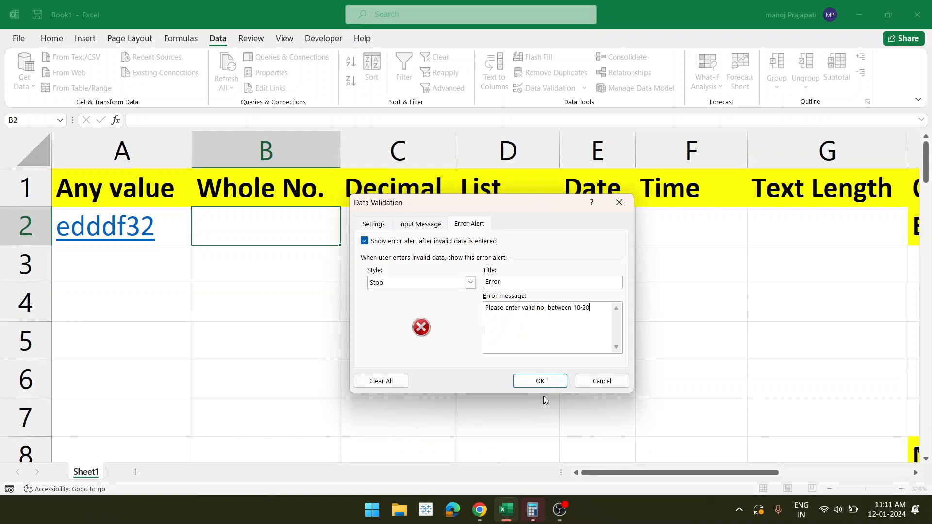
click(540, 382)
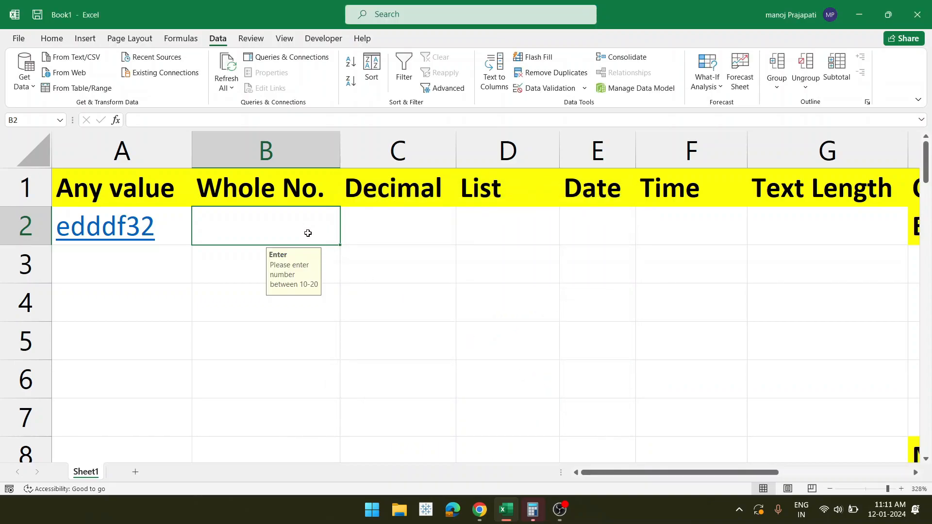
- Fill B2's validation down to row 7 and check the input prompt on B3 and B2
scroll(294, 334, down, 2)
scroll(293, 334, up, 2)
scroll(293, 332, down, 4)
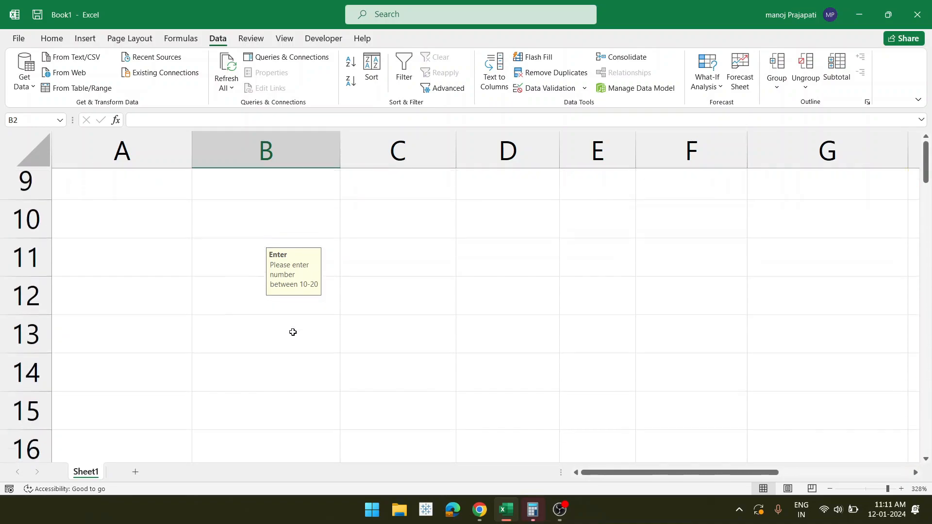
scroll(293, 332, up, 4)
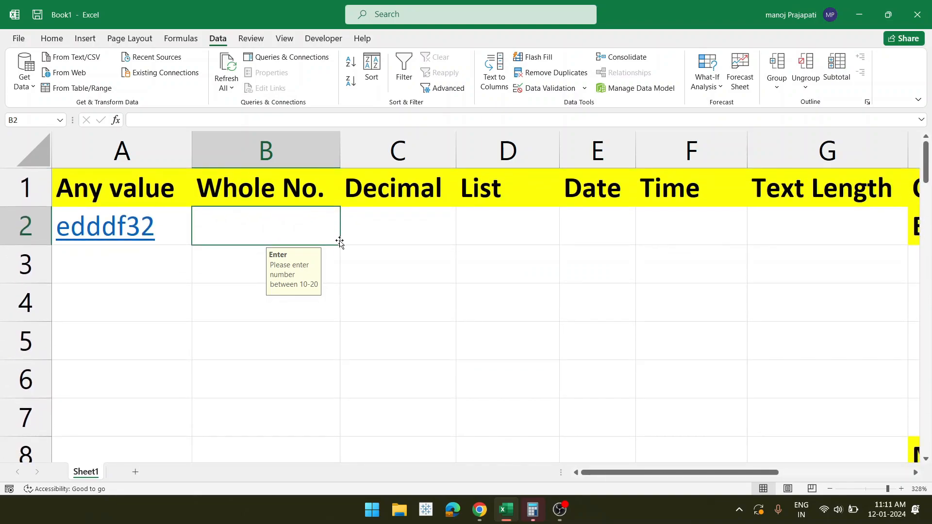
drag(339, 243, 328, 429)
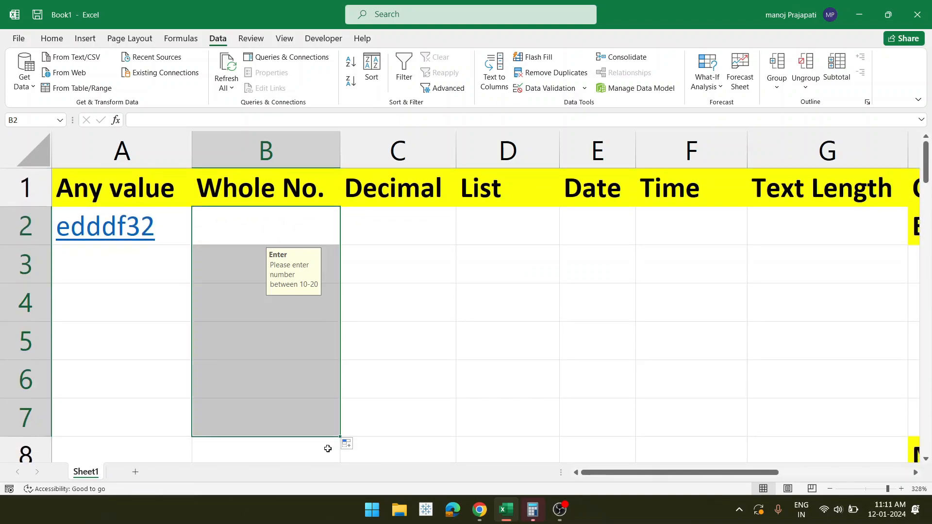
click(247, 256)
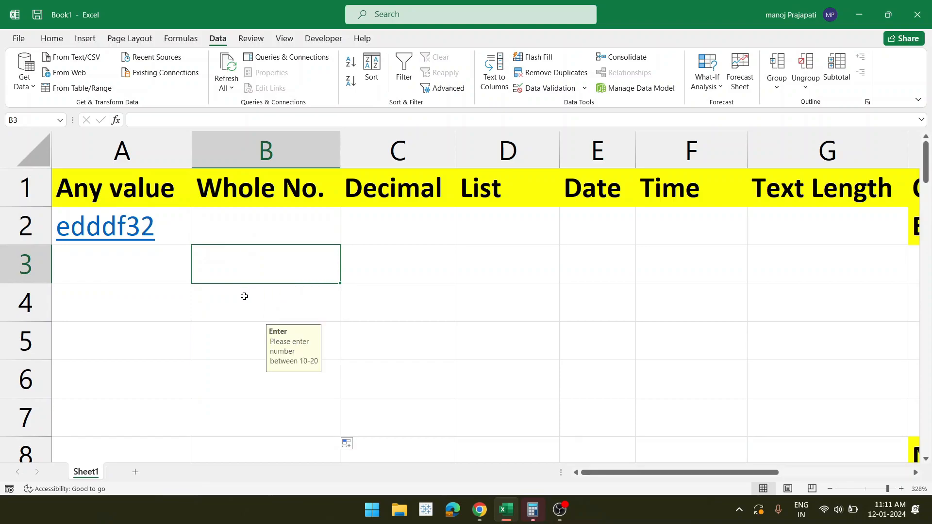
click(244, 295)
click(258, 228)
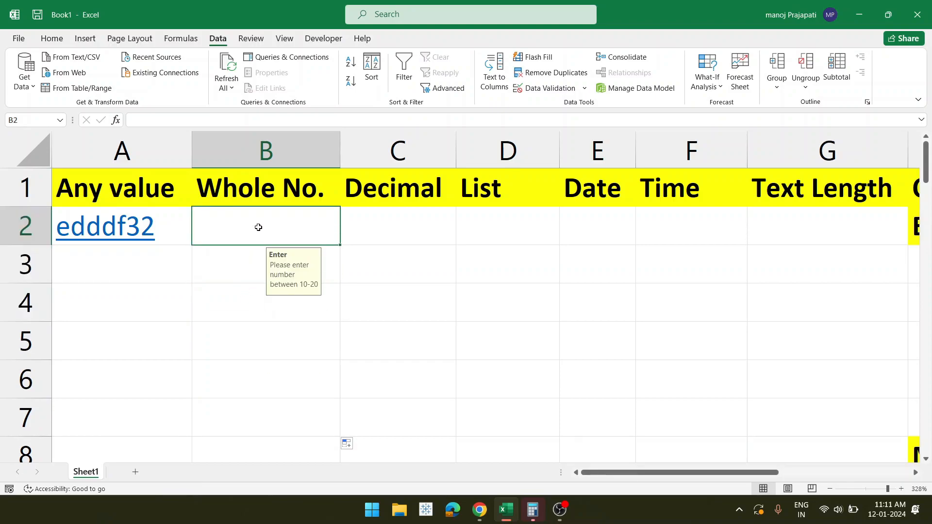
- Test B2 with 1, cancel the rejection, then enter 20 in B2
text(1)
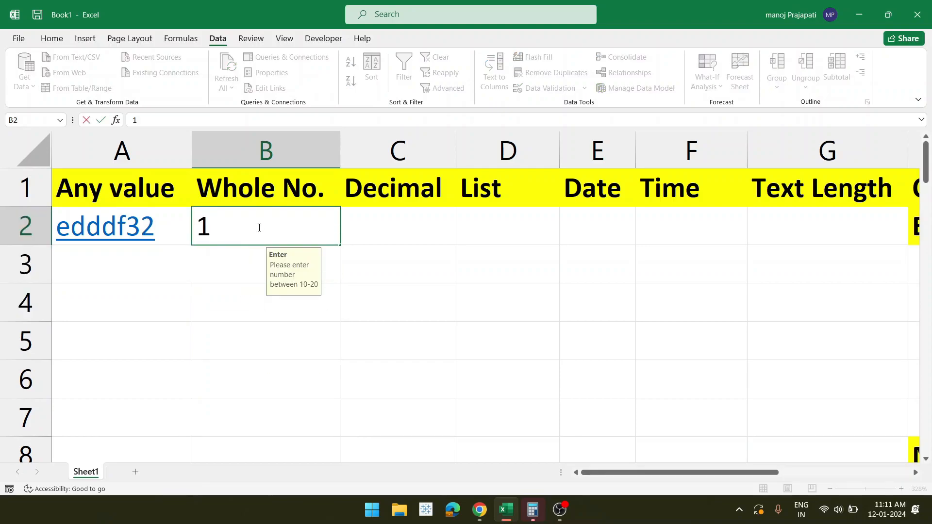
key(Return)
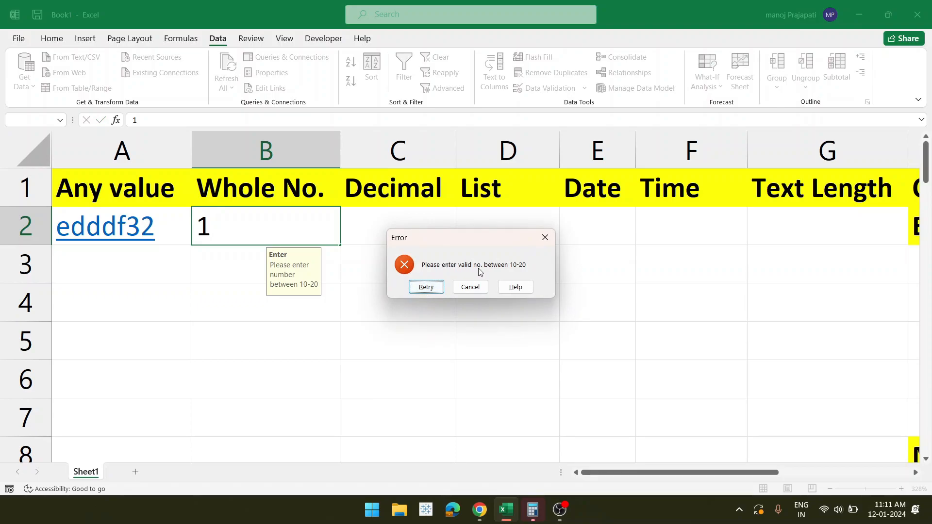
click(465, 290)
click(470, 287)
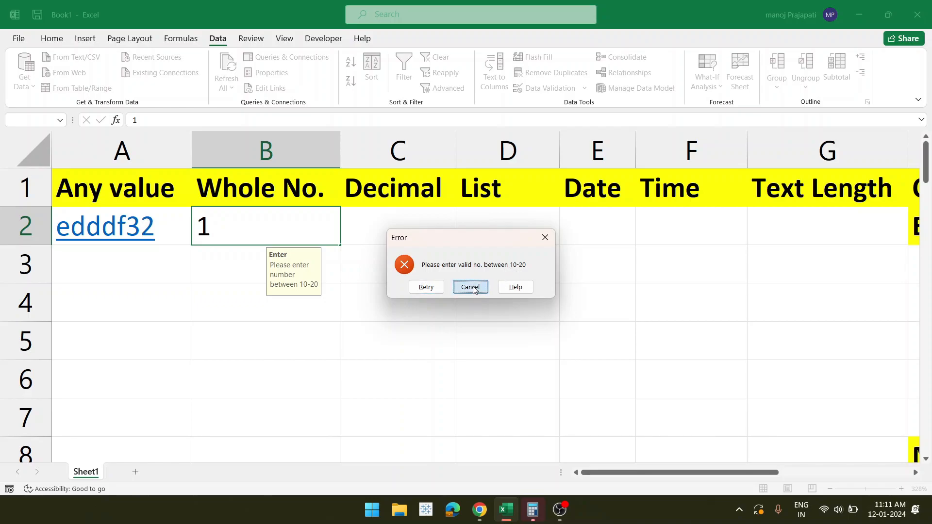
text(2)
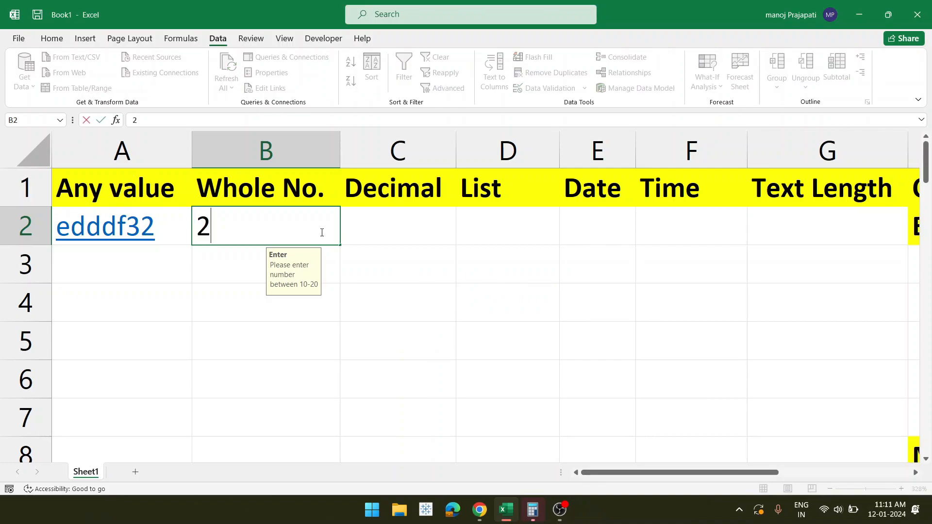
text(0)
key(Return)
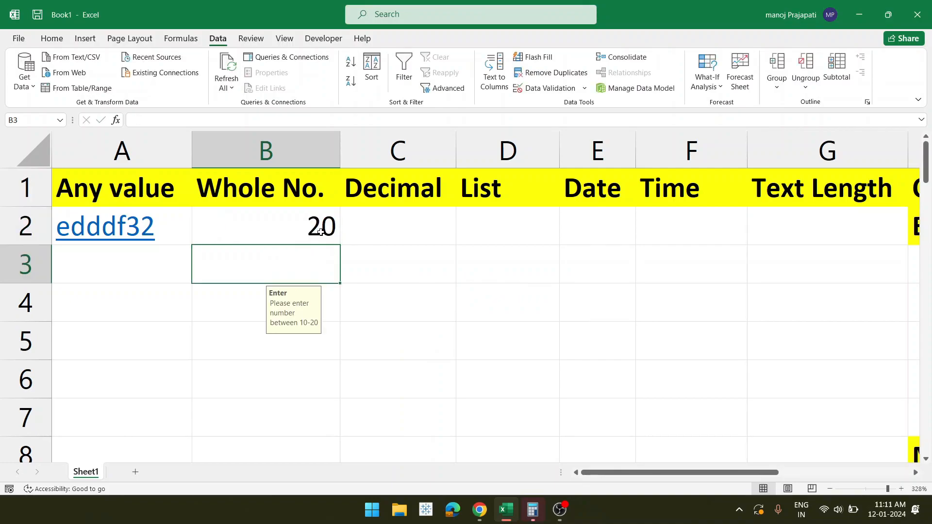
- Enter 11 in B3, then try 2 in B4 and cancel the rejected entry
text(11)
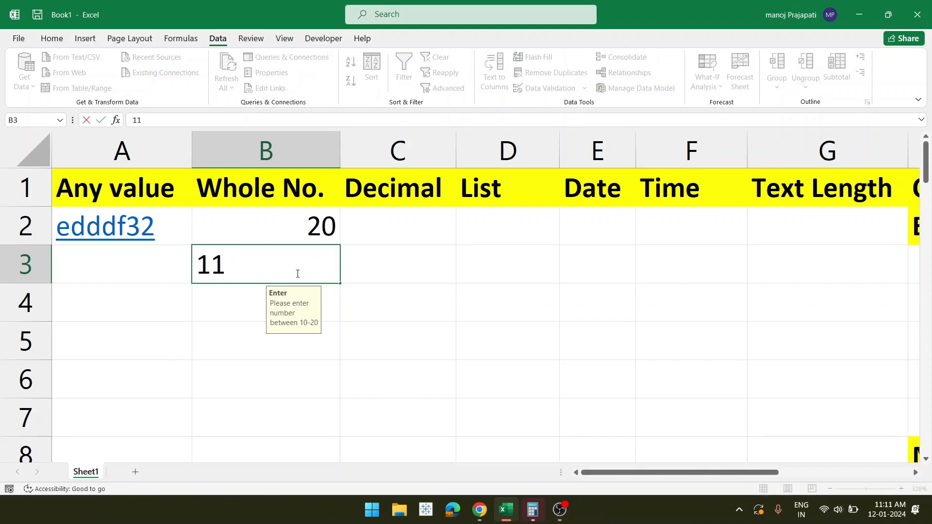
key(Return)
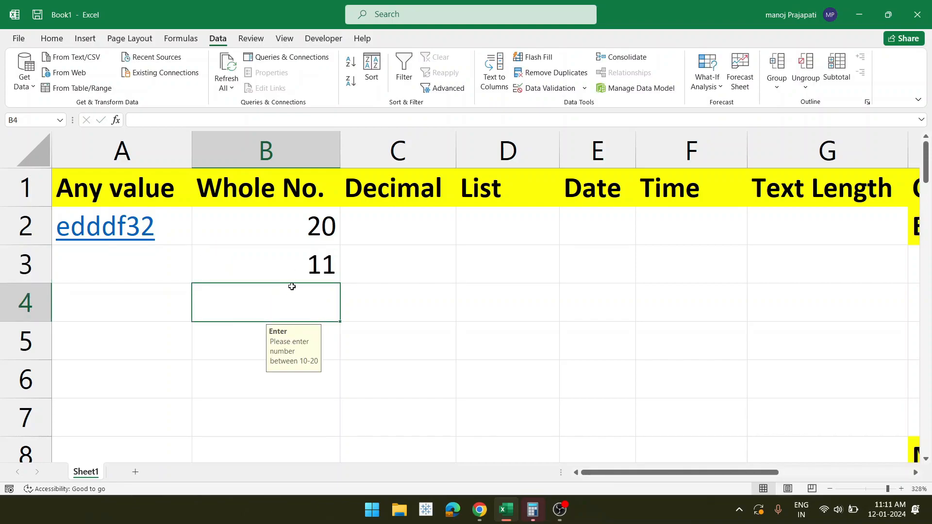
text(2)
key(Return)
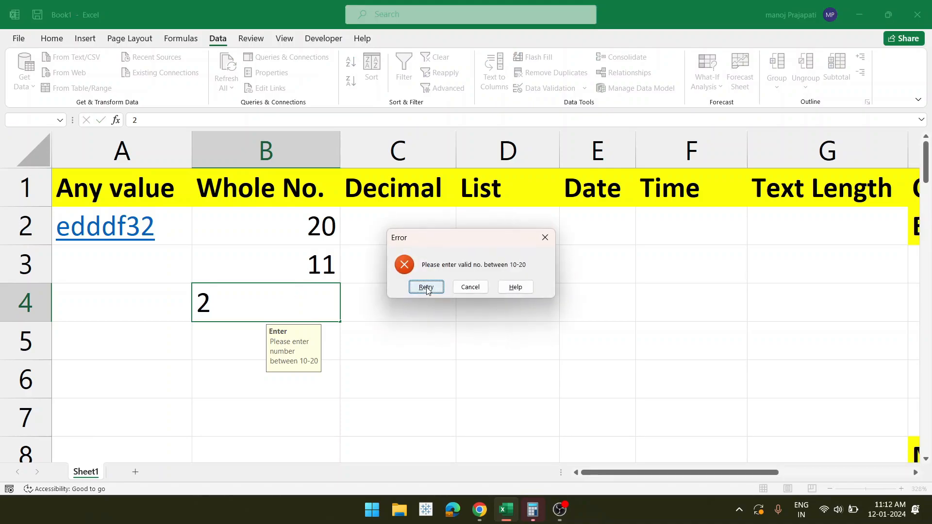
click(426, 287)
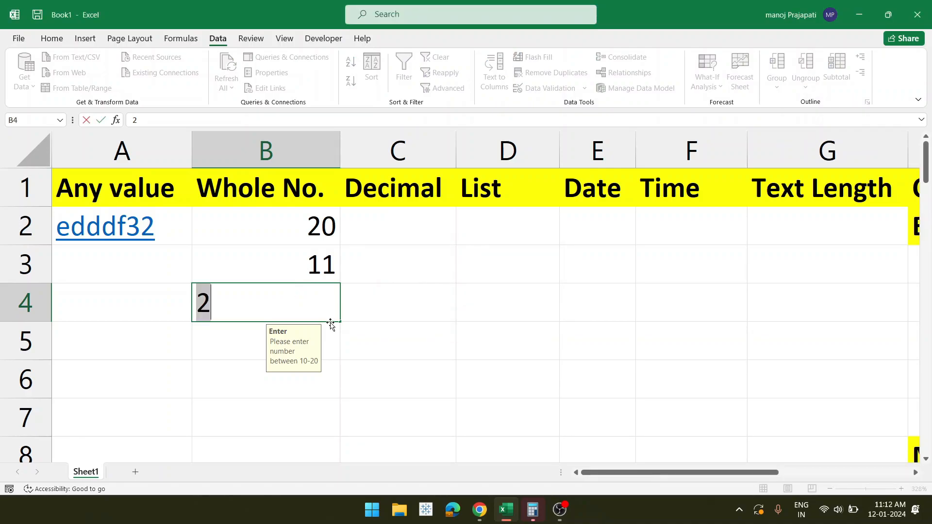
key(Return)
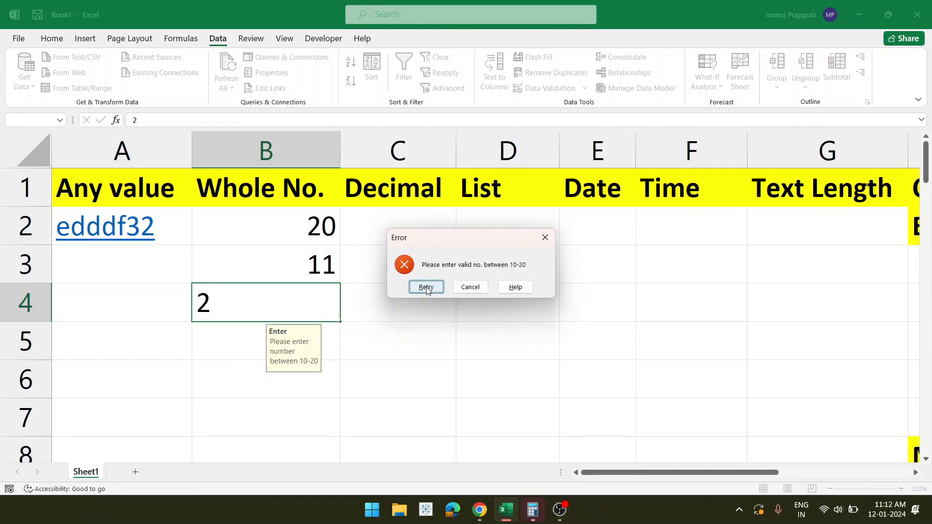
click(469, 291)
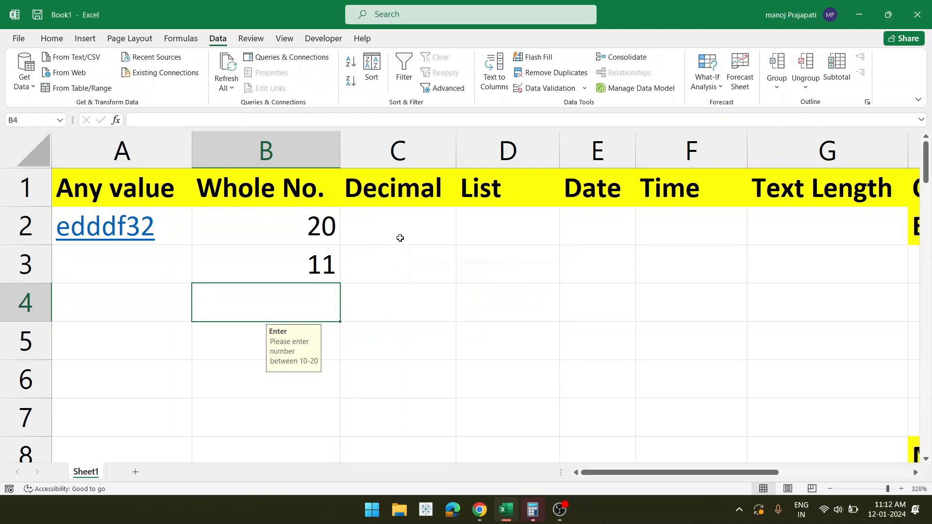
- Set C2's validation to allow Decimal values between minimum 1 and maximum 4
click(390, 226)
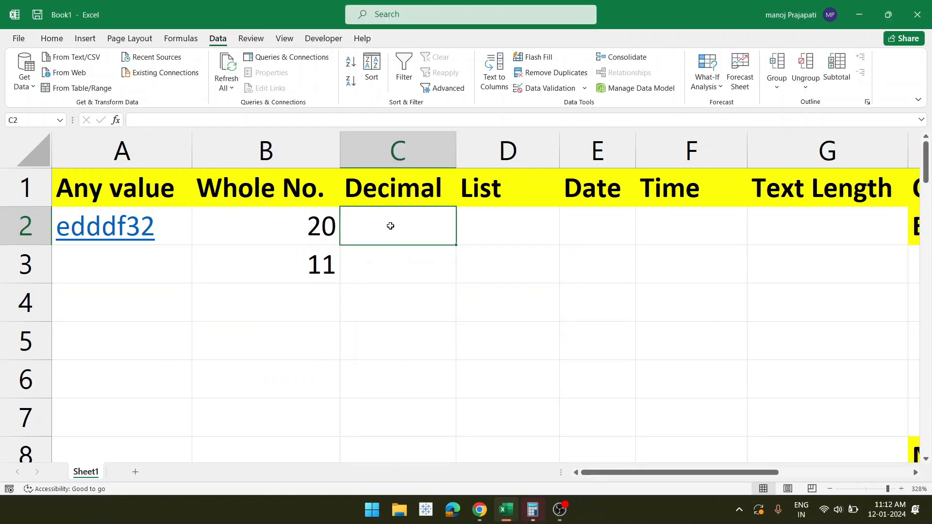
click(584, 88)
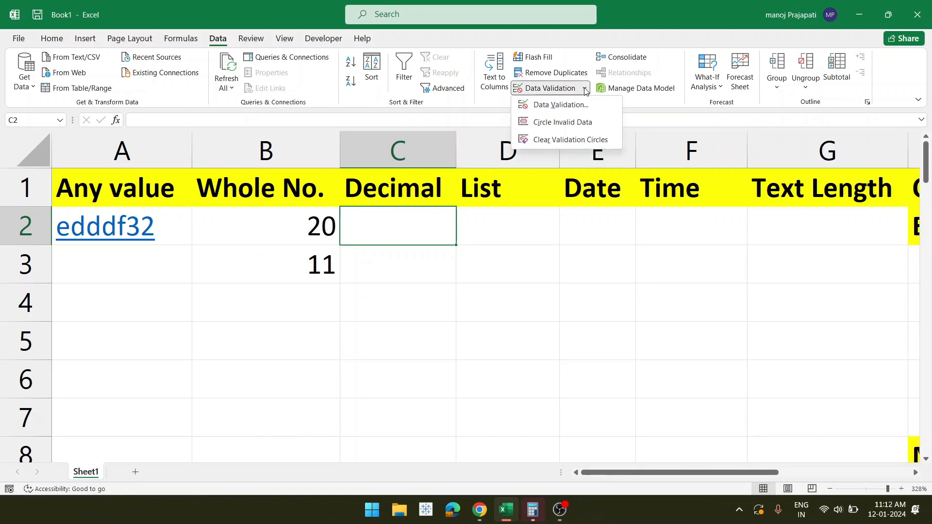
click(568, 107)
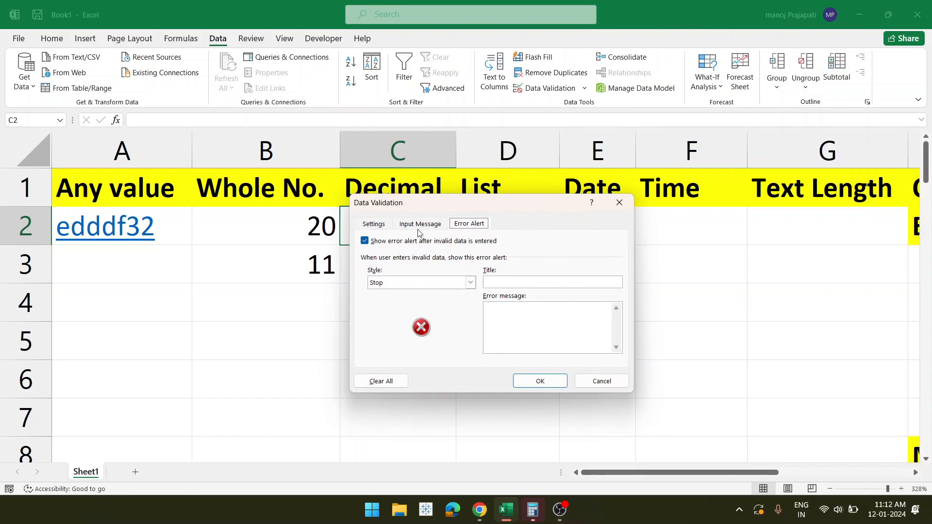
click(378, 224)
click(451, 265)
click(409, 297)
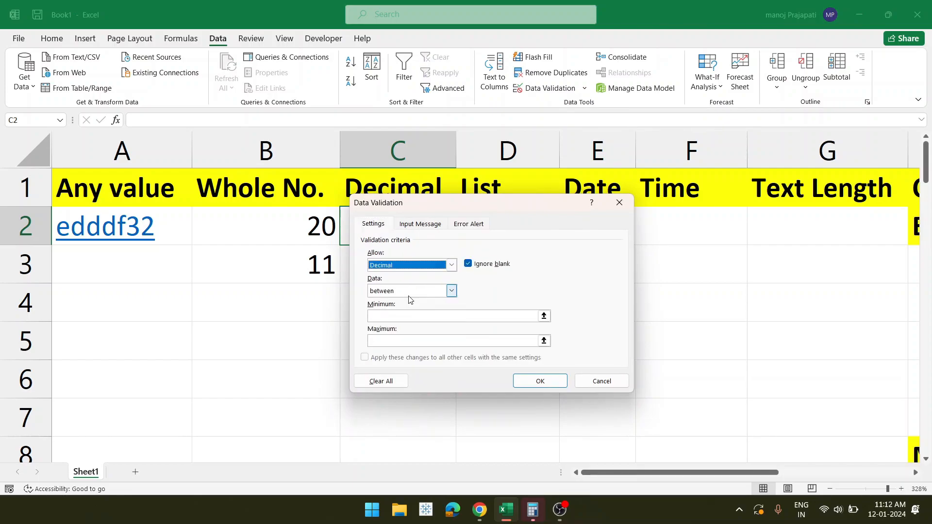
click(452, 292)
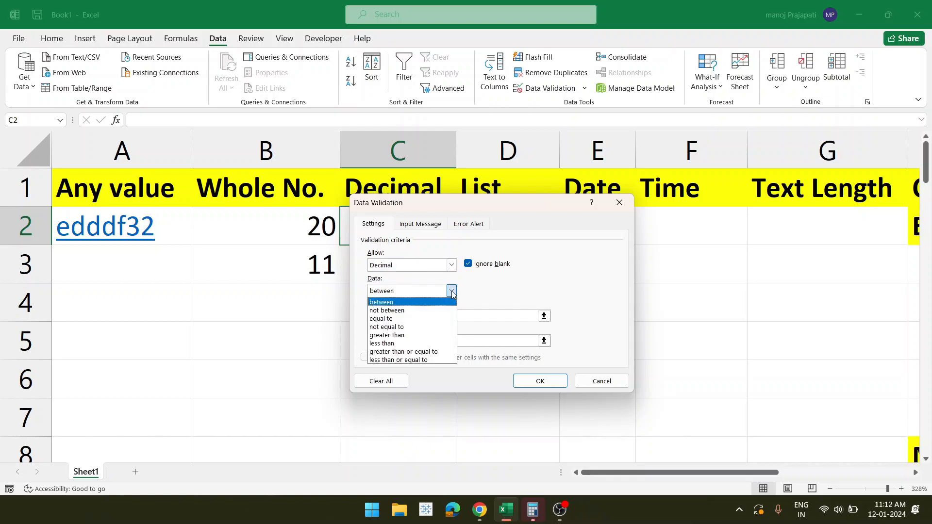
click(452, 291)
click(451, 291)
click(452, 292)
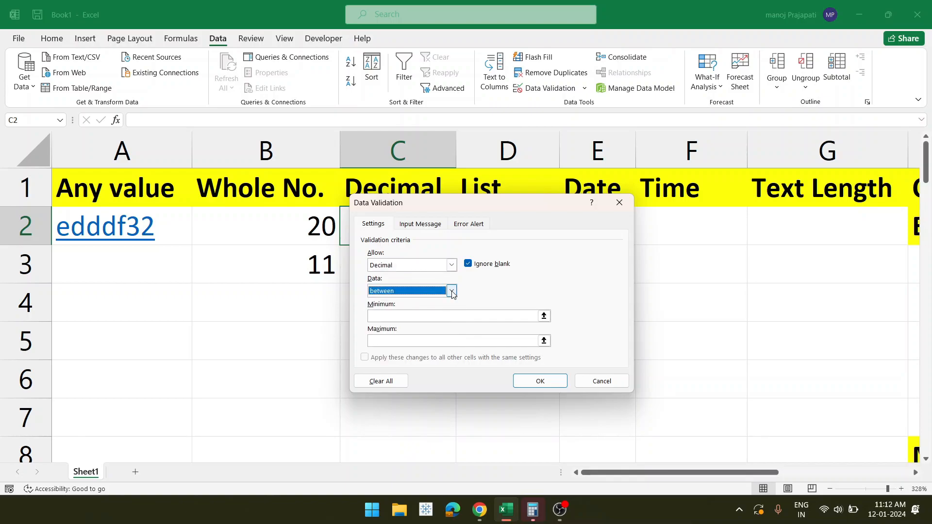
click(426, 320)
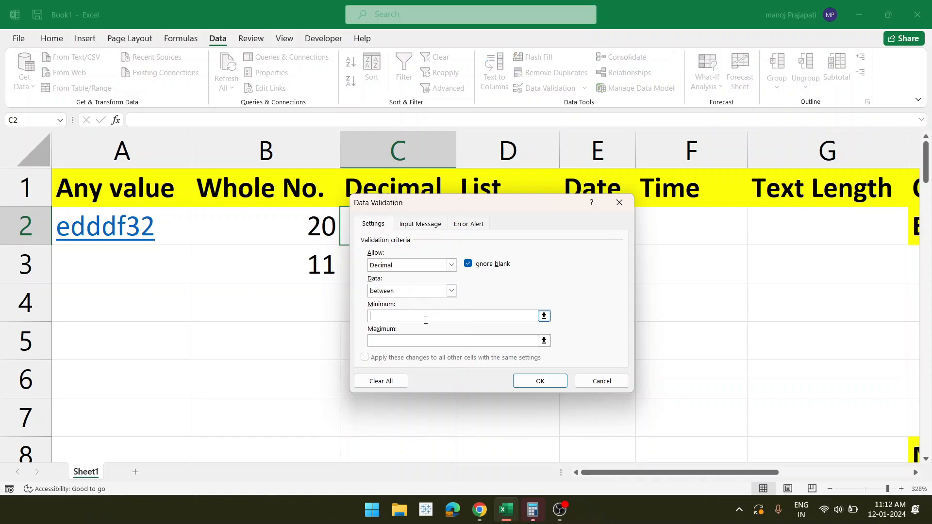
- Review the Input Message and Error Alert tabs, then apply the decimal 1–4 rule to C2
drag(456, 203, 543, 166)
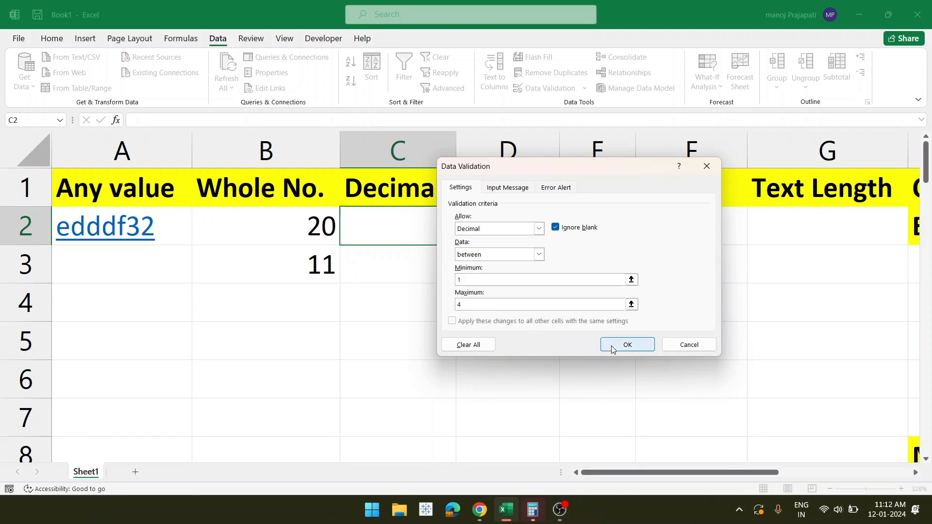
click(512, 191)
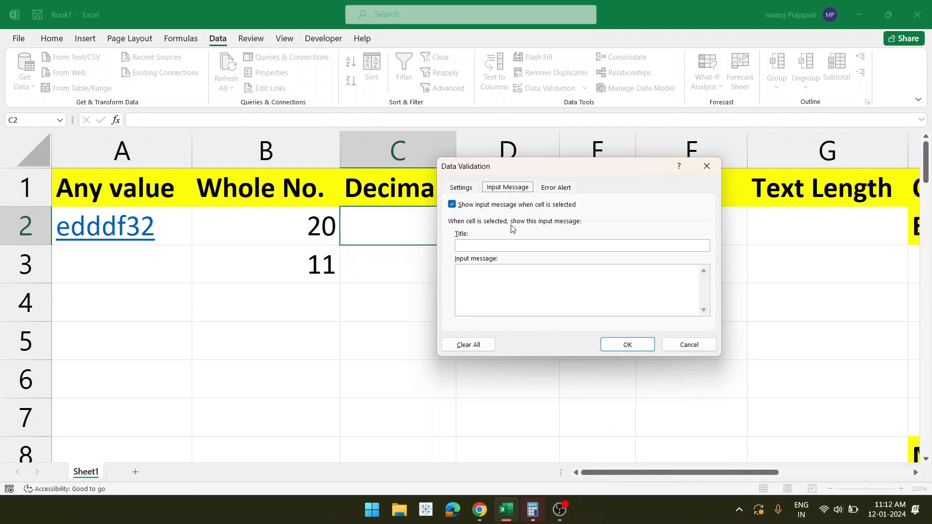
click(553, 190)
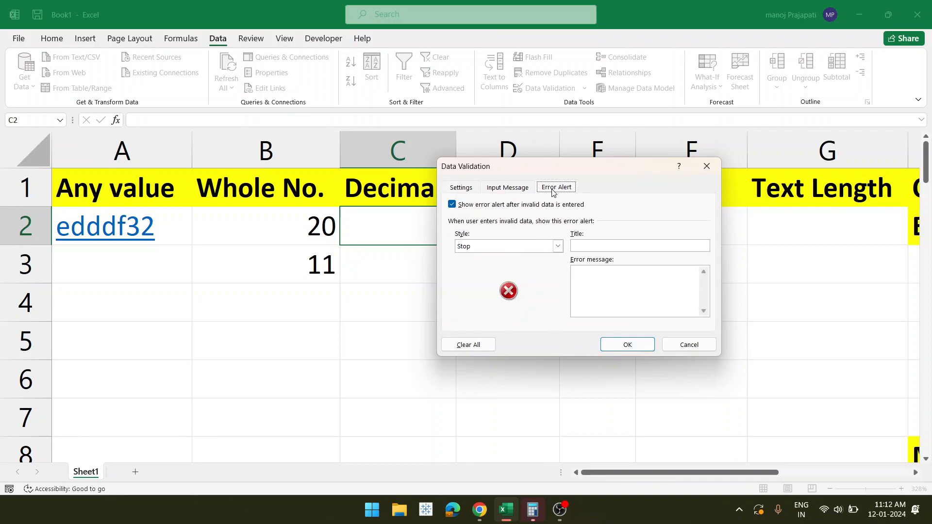
click(502, 195)
click(465, 193)
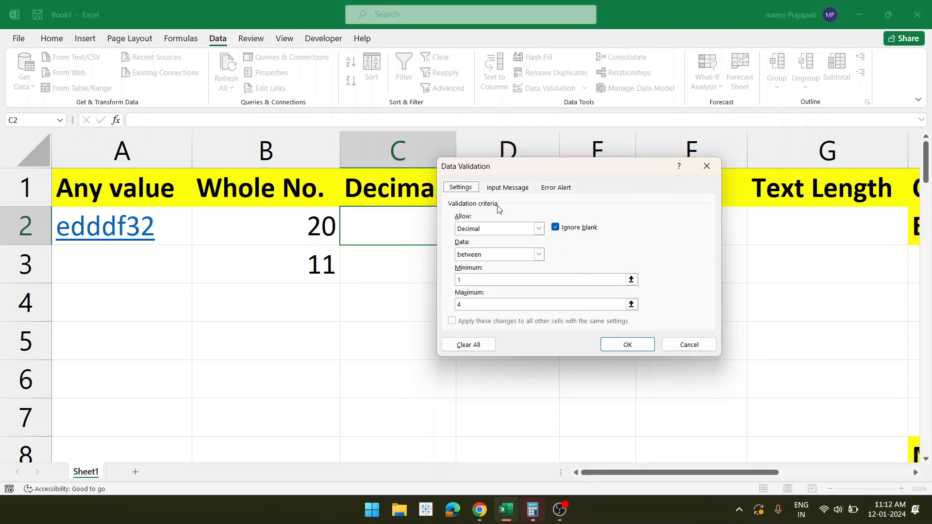
click(616, 345)
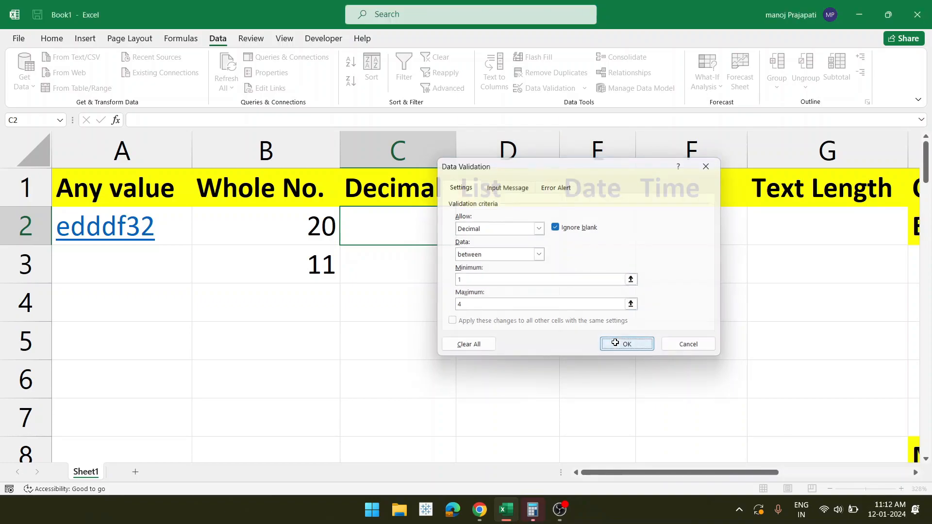
double_click(395, 232)
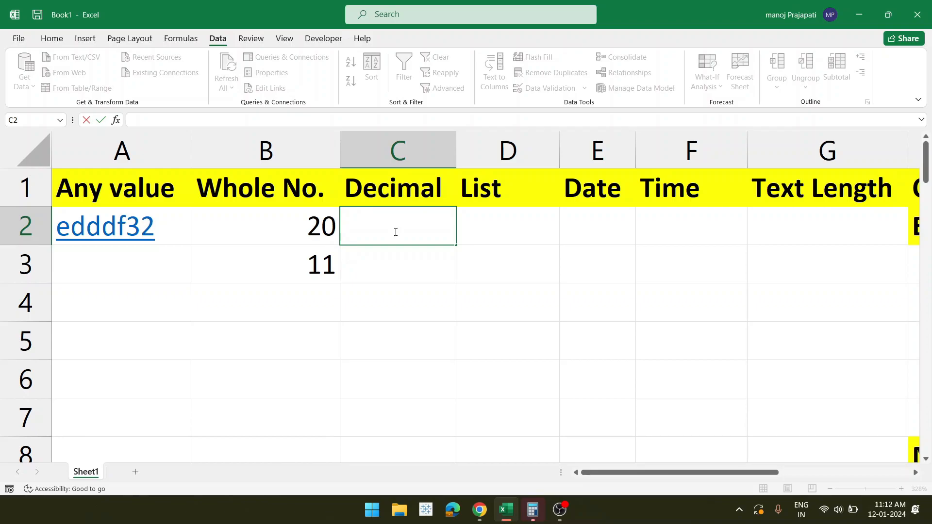
- Test C2 with 1, clear it, and extend C2's rule down to C8
text(1)
key(Return)
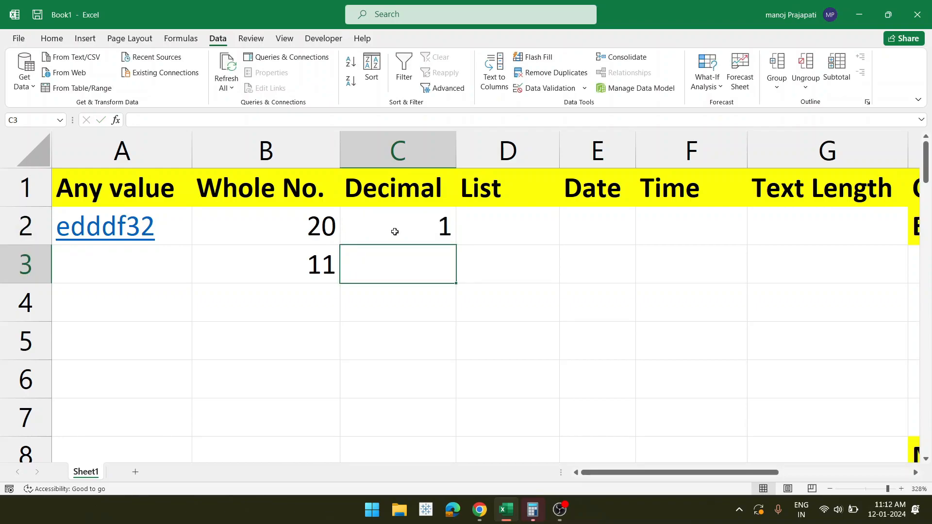
click(394, 231)
key(Delete)
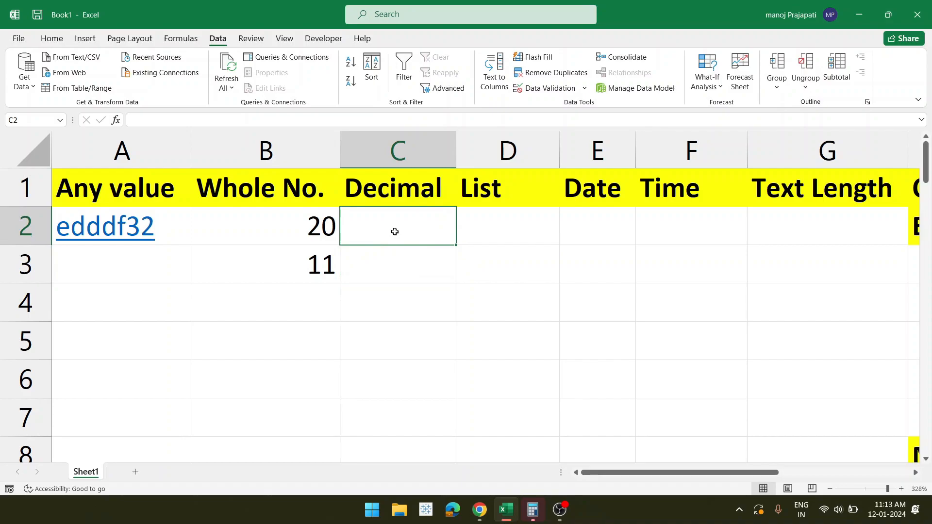
drag(456, 246, 429, 460)
click(391, 229)
- Try 7 and .5 in C2, clearing each after the validation rejects it
text(7)
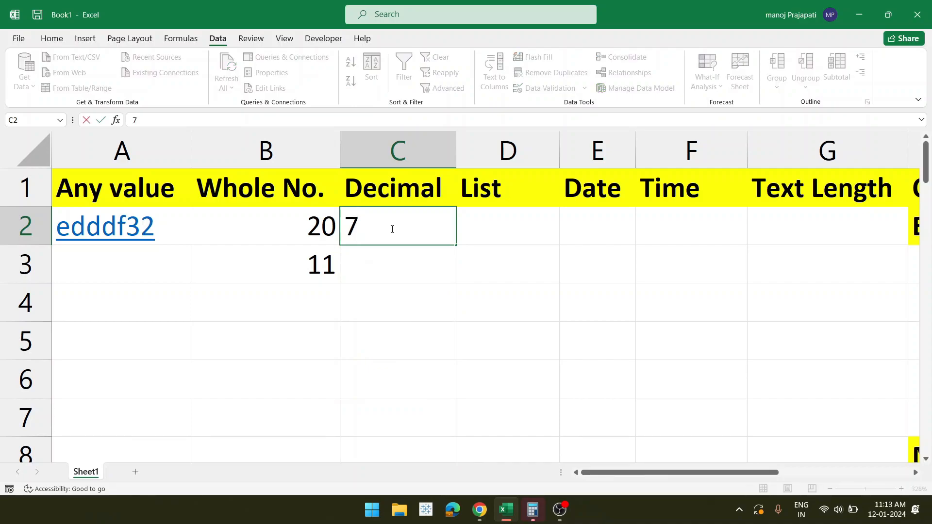
key(Return)
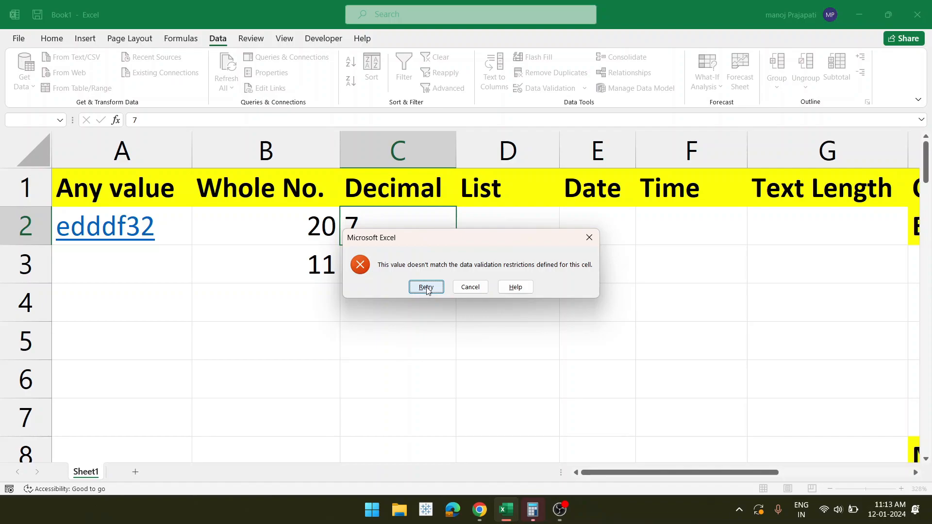
click(426, 287)
key(BackSpace)
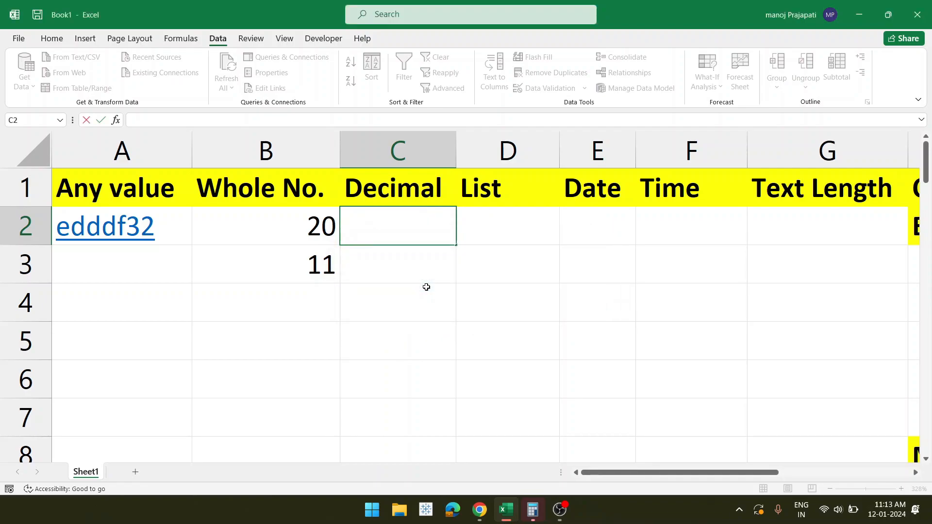
text(.5)
key(Return)
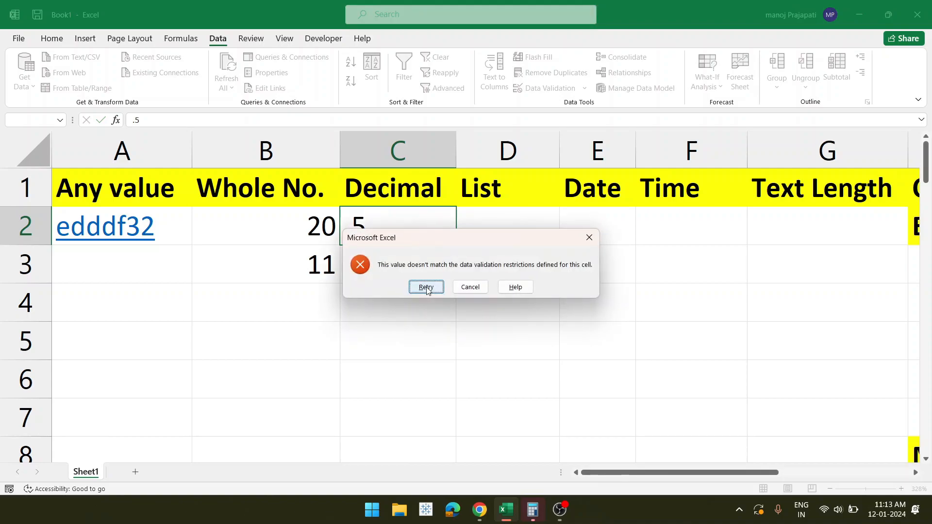
click(426, 288)
key(BackSpace)
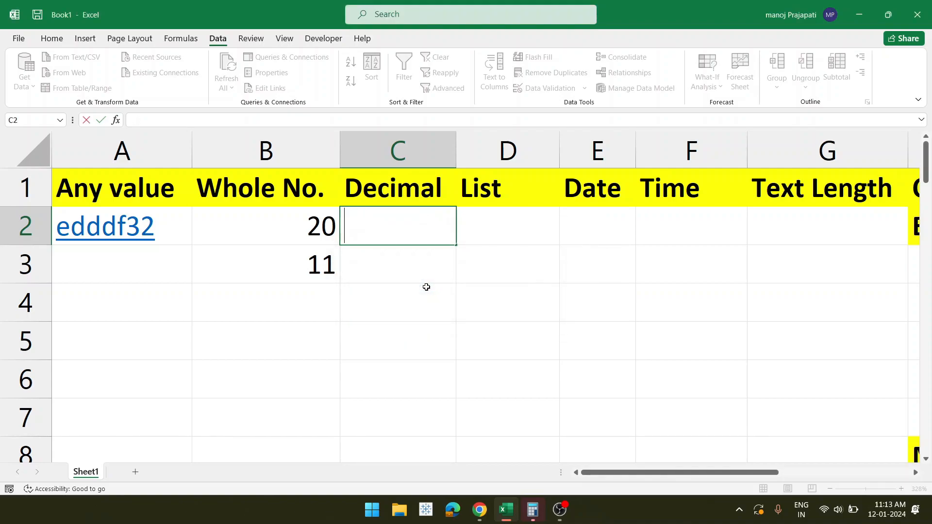
- Enter 1.1 in C2 and 2.4 in C3
text(1.1)
key(Return)
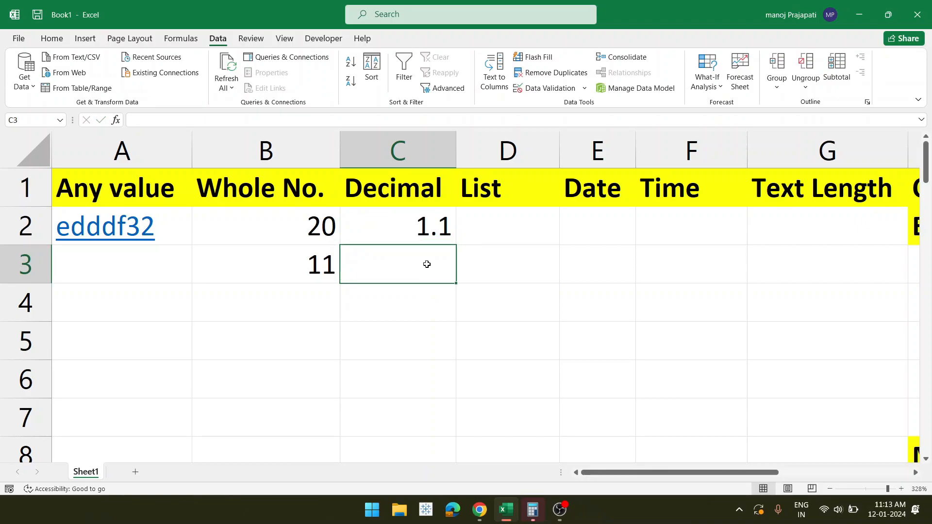
text(2.4)
key(Return)
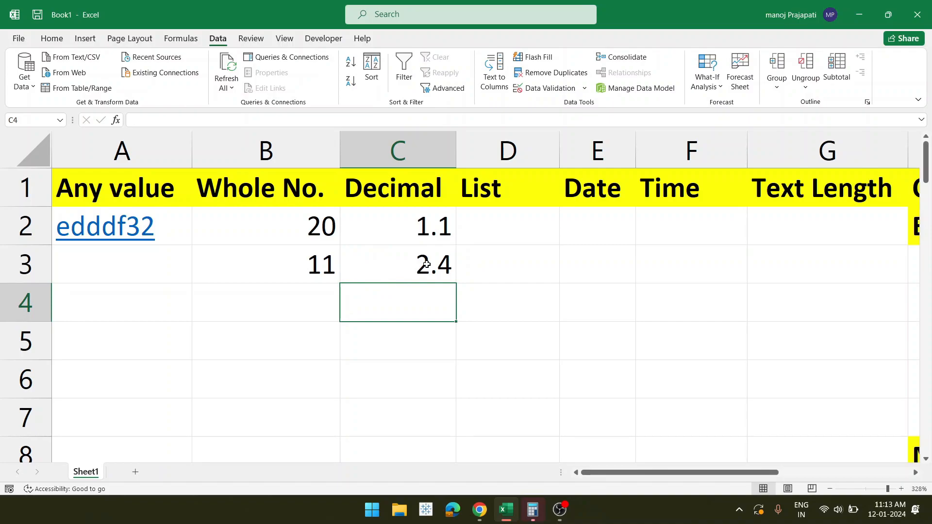
- Try 5.5 in C4 and cancel the rejected entry, leaving C4 empty
text(5.5)
key(Return)
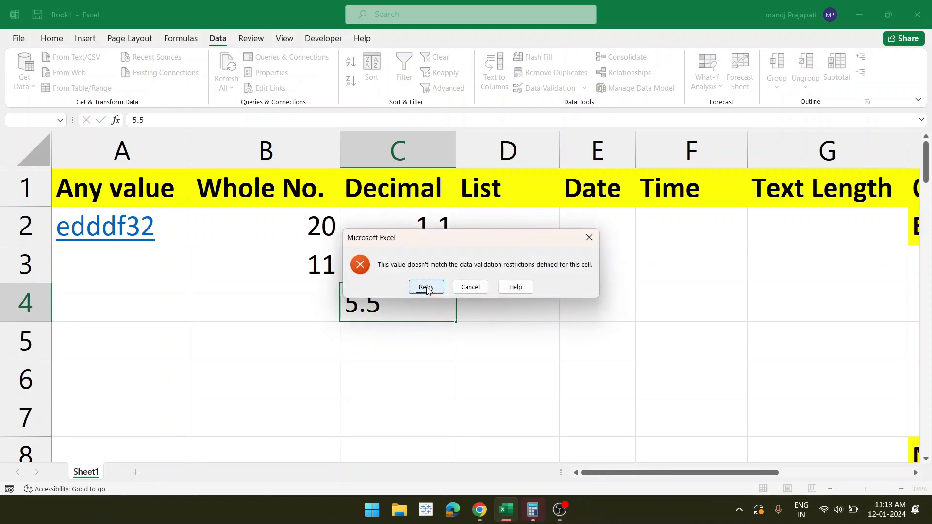
click(425, 287)
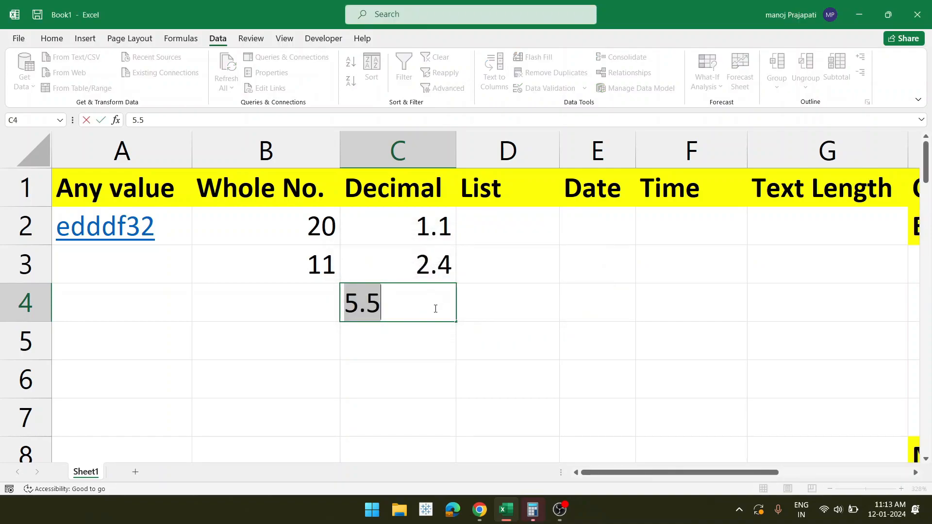
key(Return)
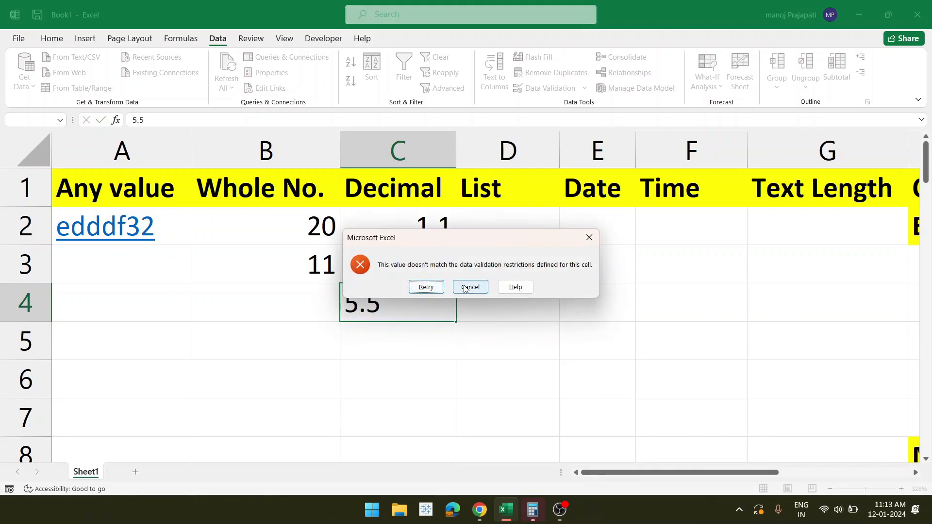
click(465, 288)
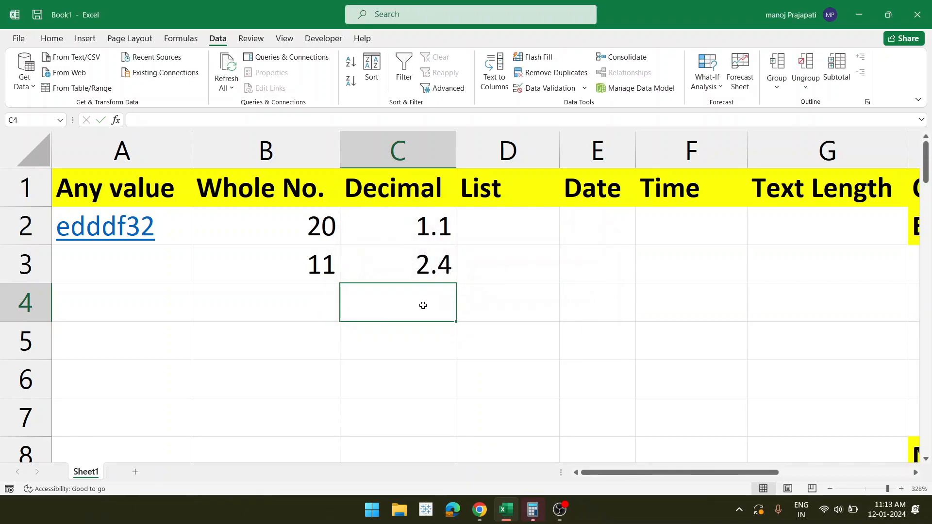
click(513, 181)
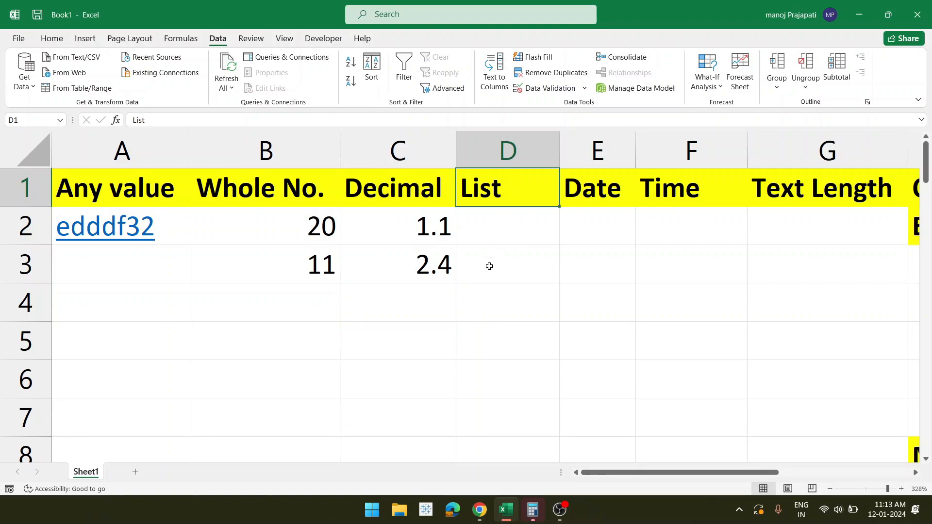
scroll(489, 266, right, 2)
ctrl+scroll(490, 266, up, 2)
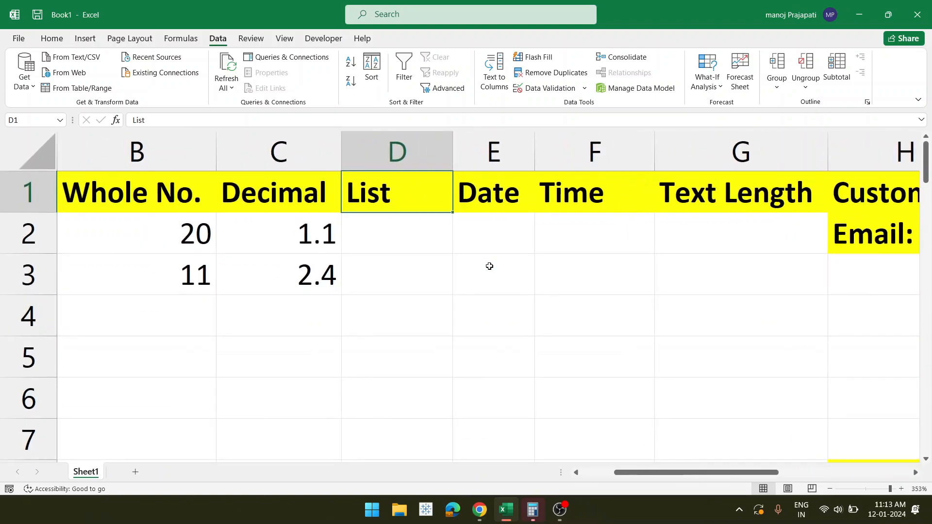
- Check D1's existing validation settings and close them without changes
click(584, 88)
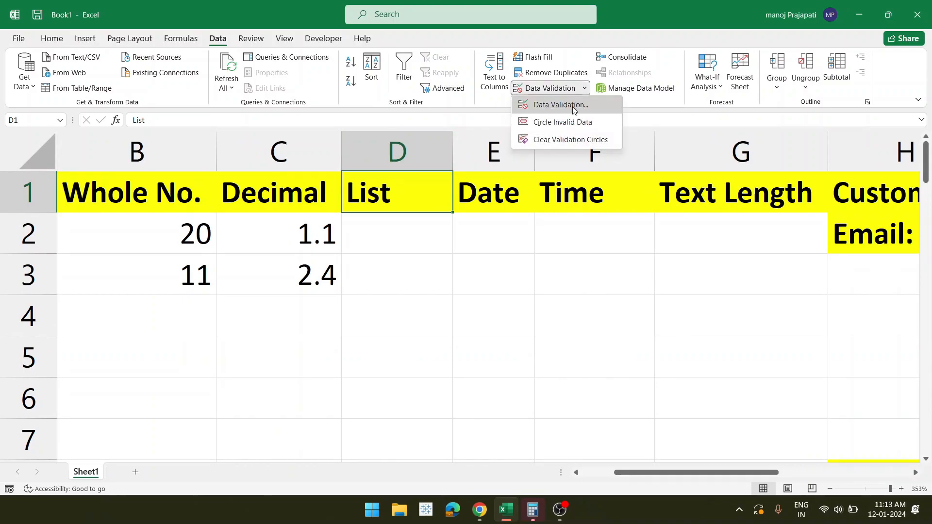
click(572, 107)
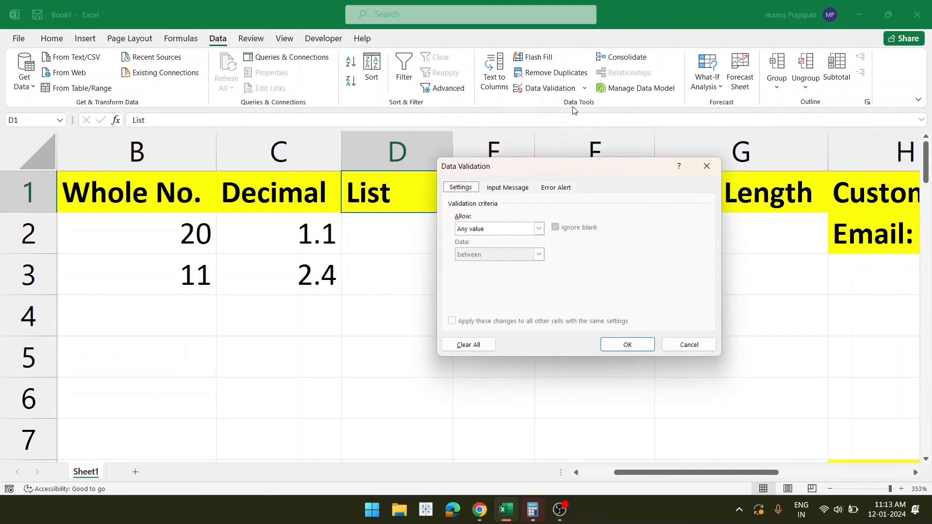
click(689, 345)
- Set D2's validation to allow a List sourced from four comma-separated names
click(393, 239)
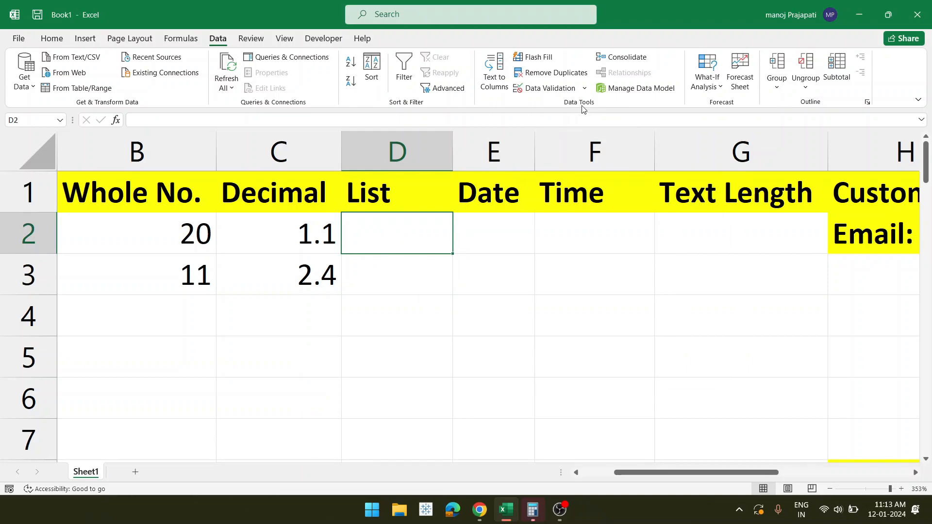
click(585, 88)
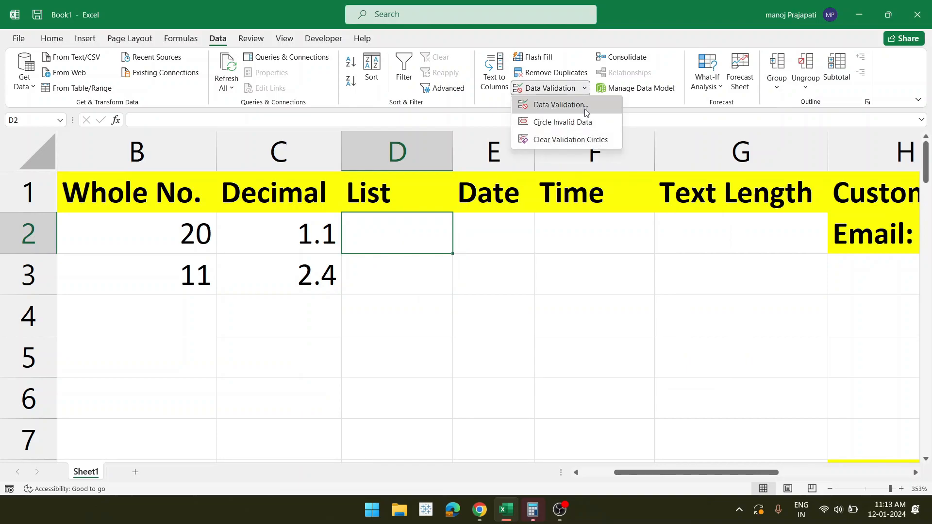
click(561, 105)
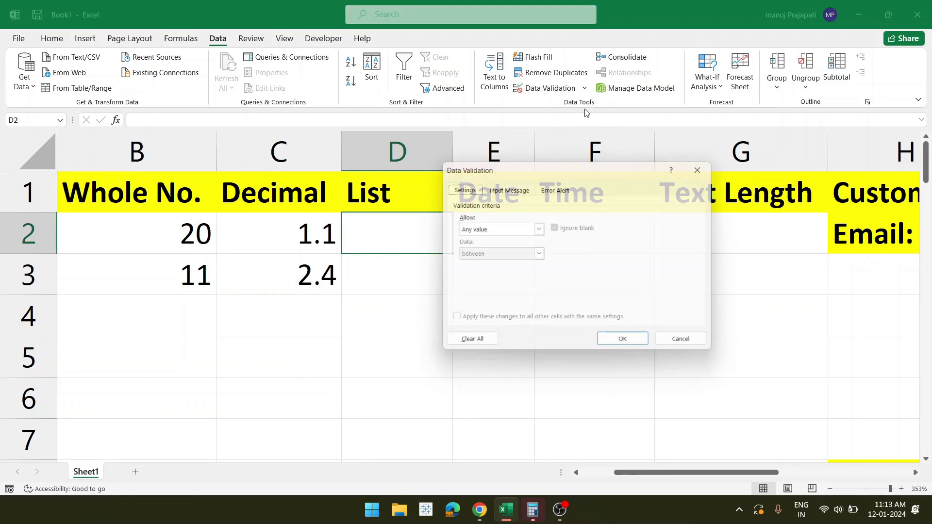
click(539, 229)
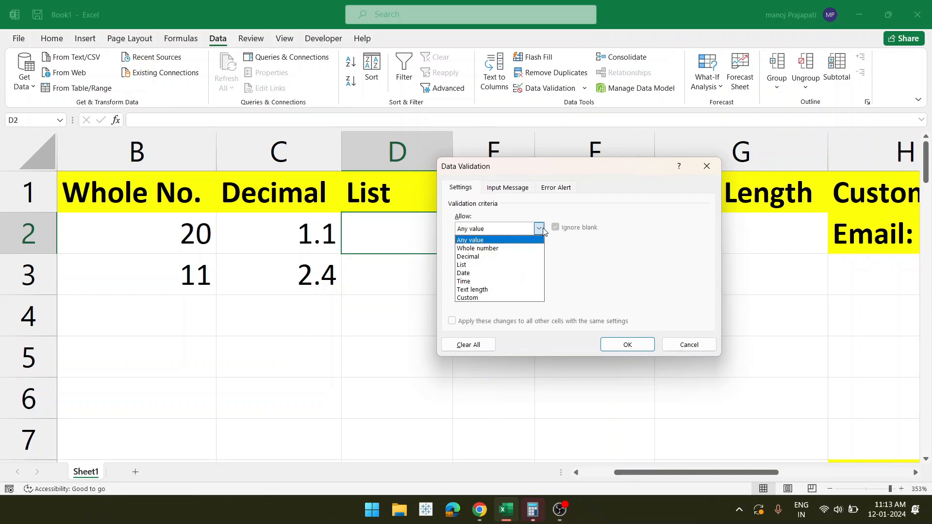
click(490, 265)
click(476, 280)
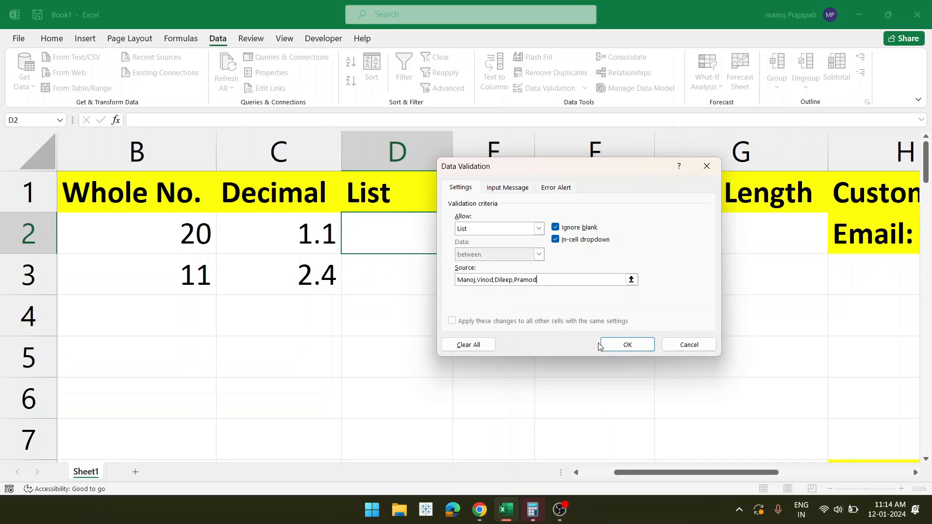
click(497, 191)
- Give D2 an input message titled 'Name' with a short prompt text
click(473, 246)
text(Nam)
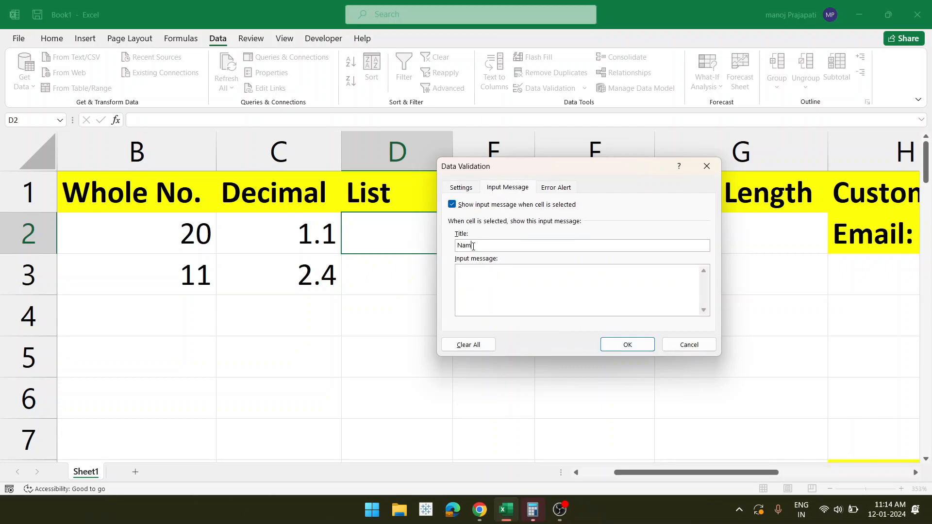
click(477, 276)
text(ame)
- Add an Error alert titled 'Error' with a dropdown-only message, fix its typo, and apply
click(555, 188)
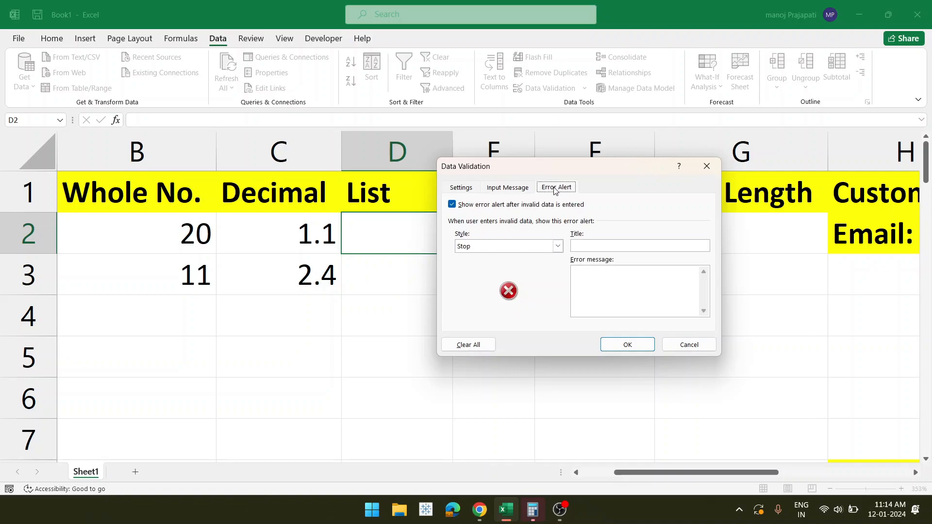
click(500, 190)
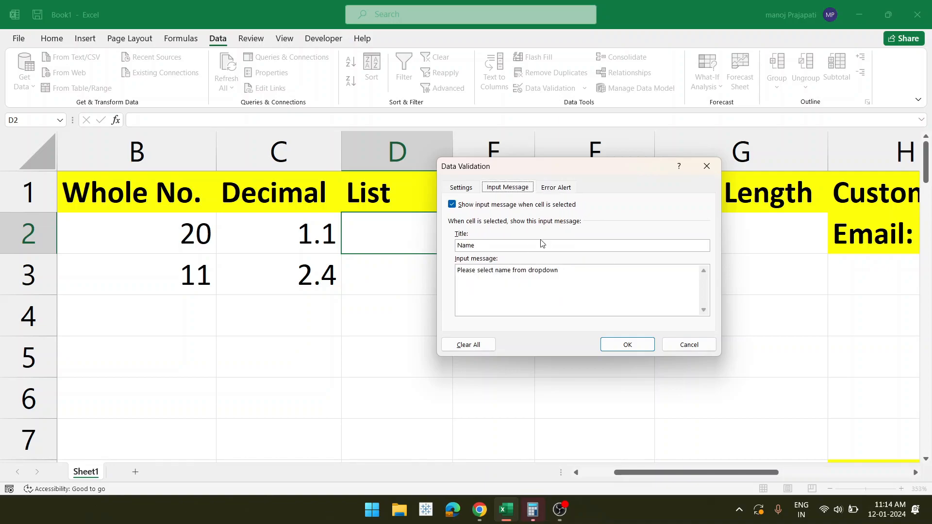
click(559, 189)
click(585, 249)
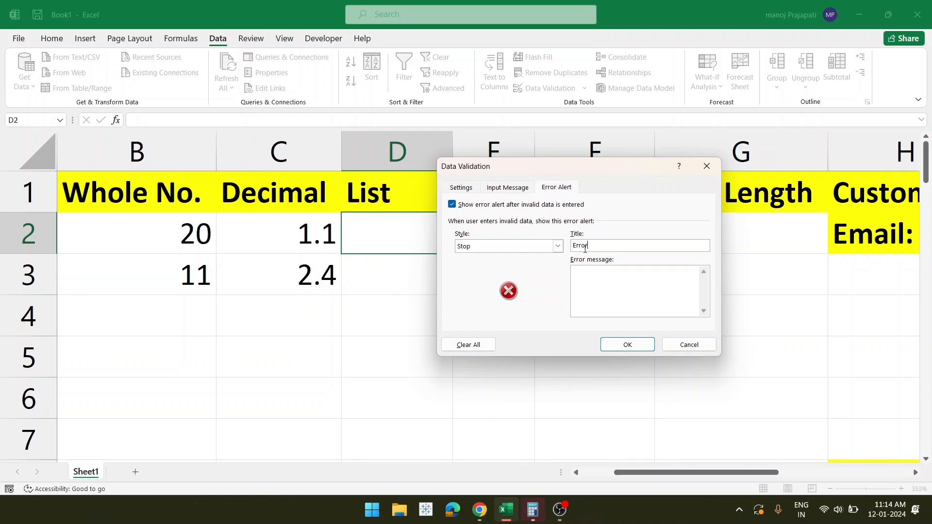
click(593, 290)
text(owdorn only)
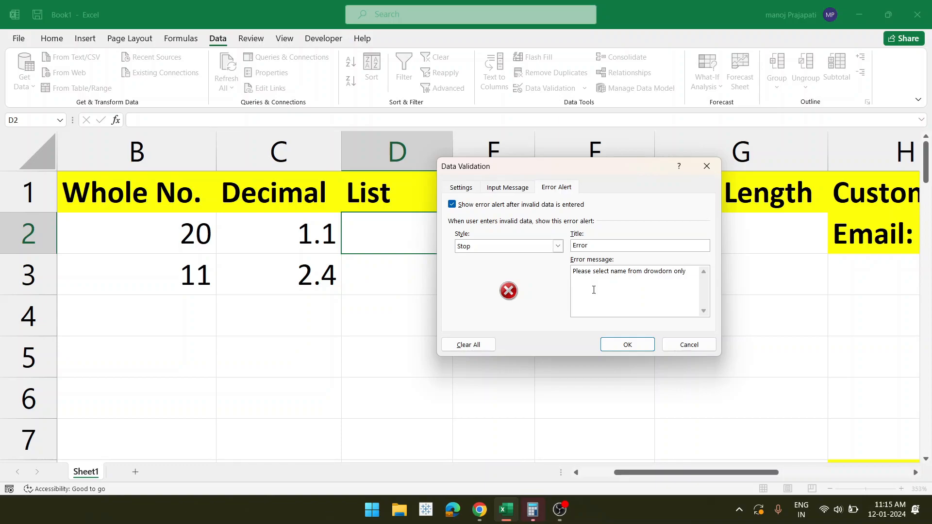
click(668, 271)
key(BackSpace)
key(BackSpace)
text(ow)
click(612, 349)
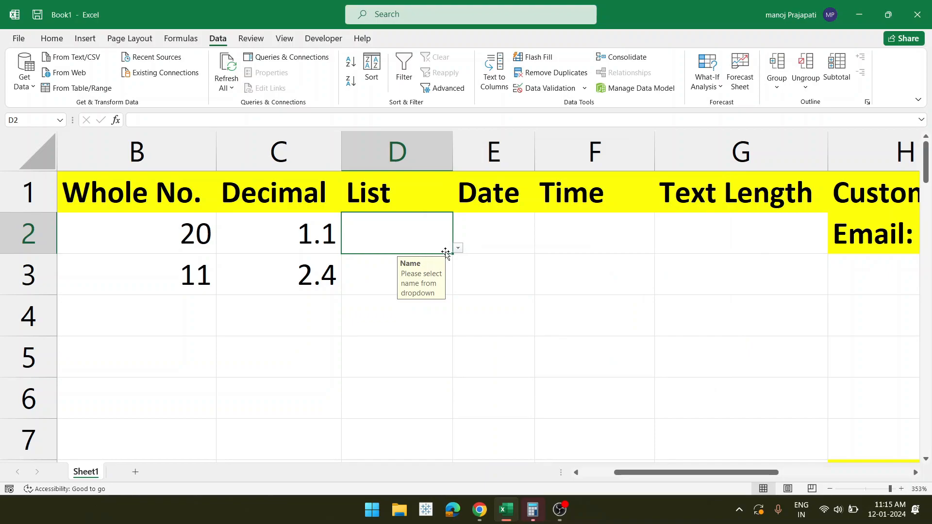
- Copy D2's list validation down to D10 and pick the first name in D2
drag(451, 253, 436, 454)
scroll(433, 340, up, 2)
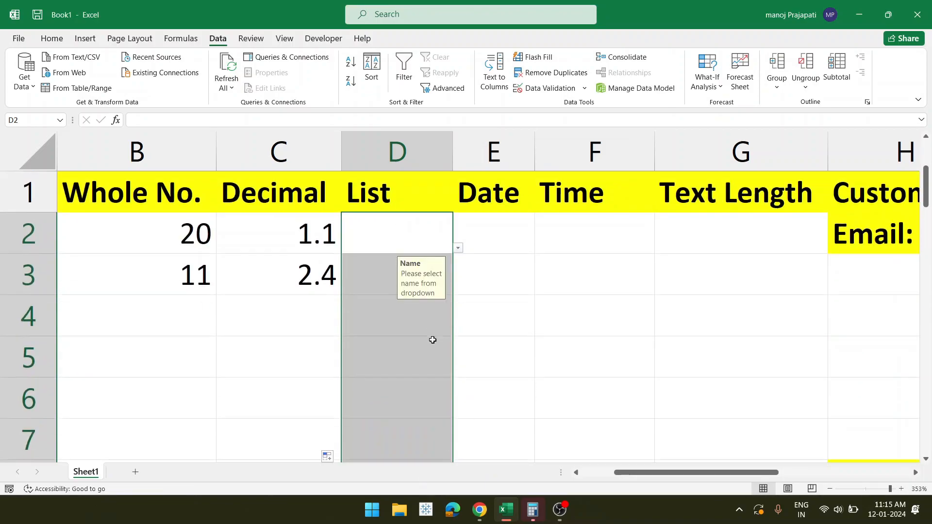
click(387, 226)
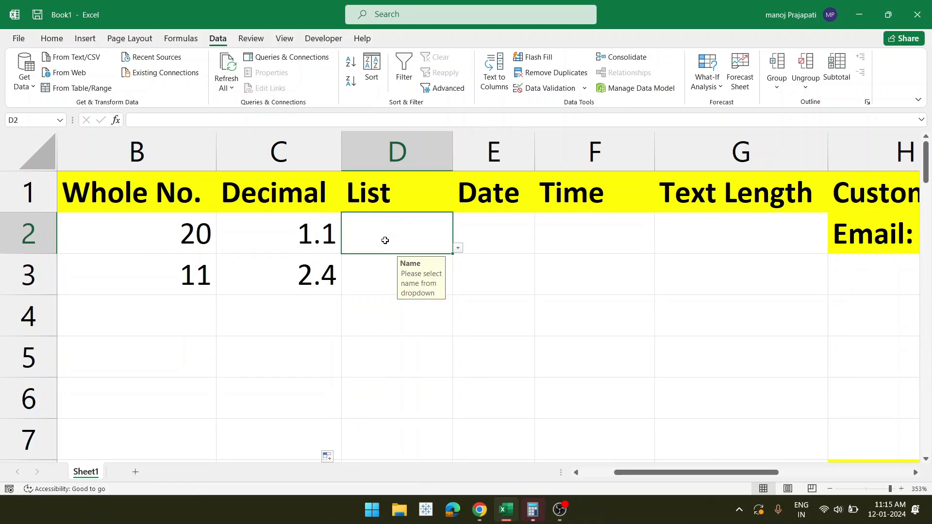
click(372, 280)
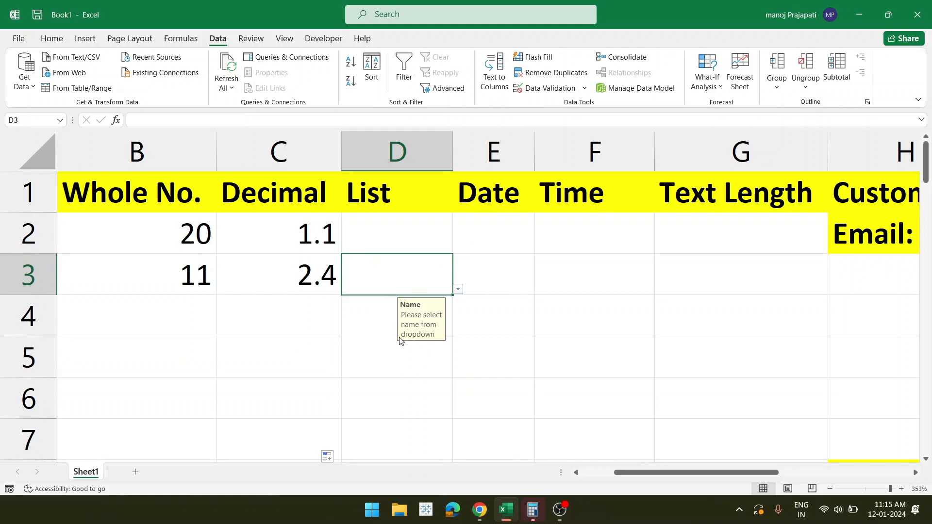
click(422, 242)
click(459, 249)
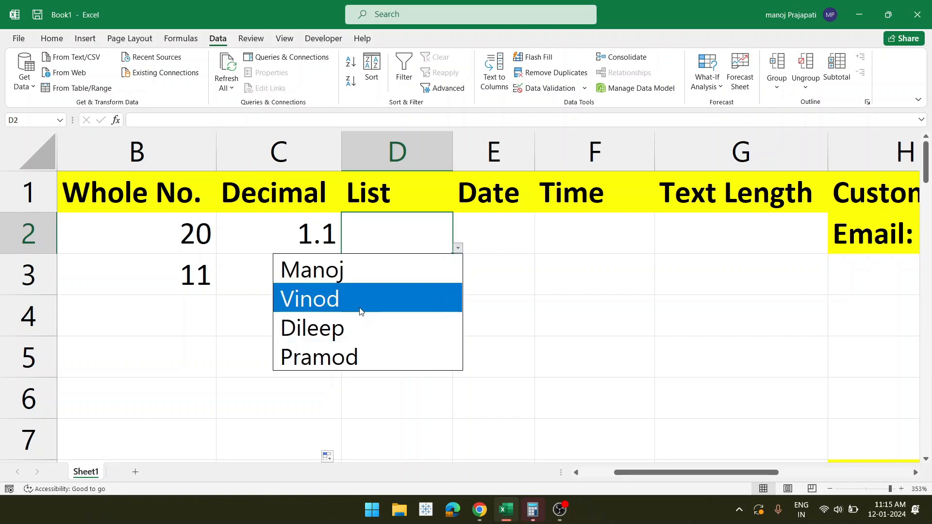
click(364, 271)
- Test D3 with invalid text 'sdfsf', cancel the error, then pick the third listed name
click(373, 275)
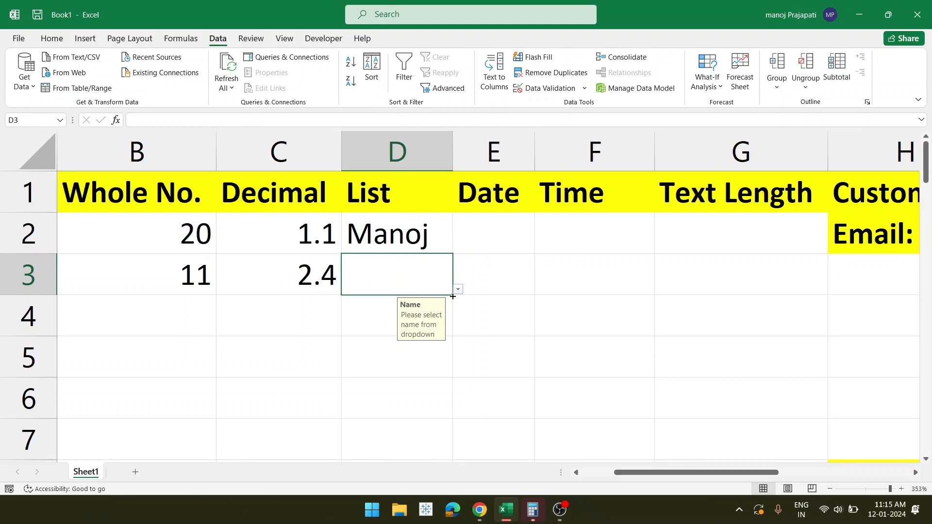
text(sdfsf)
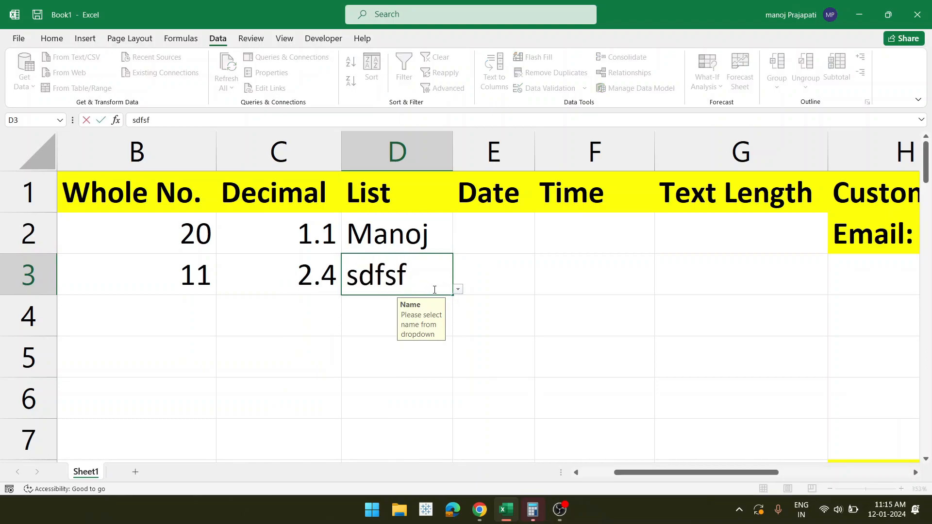
key(Return)
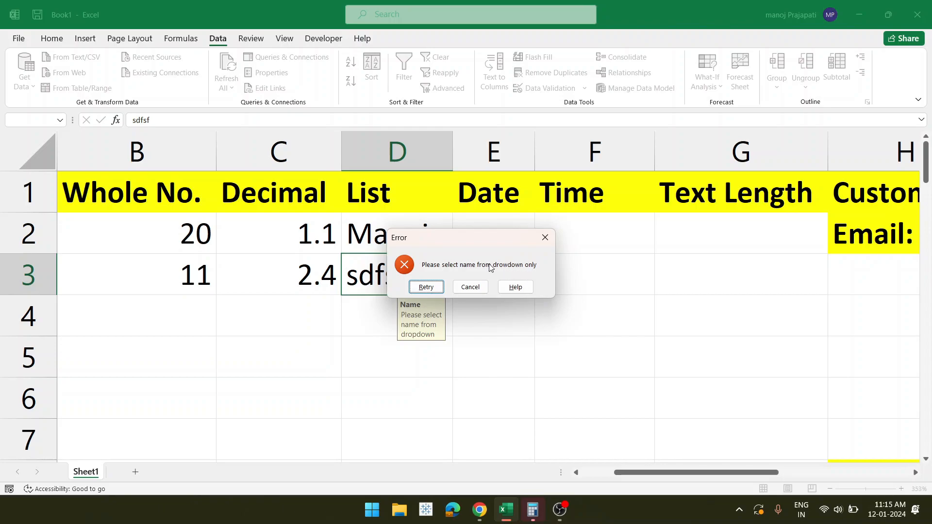
click(471, 289)
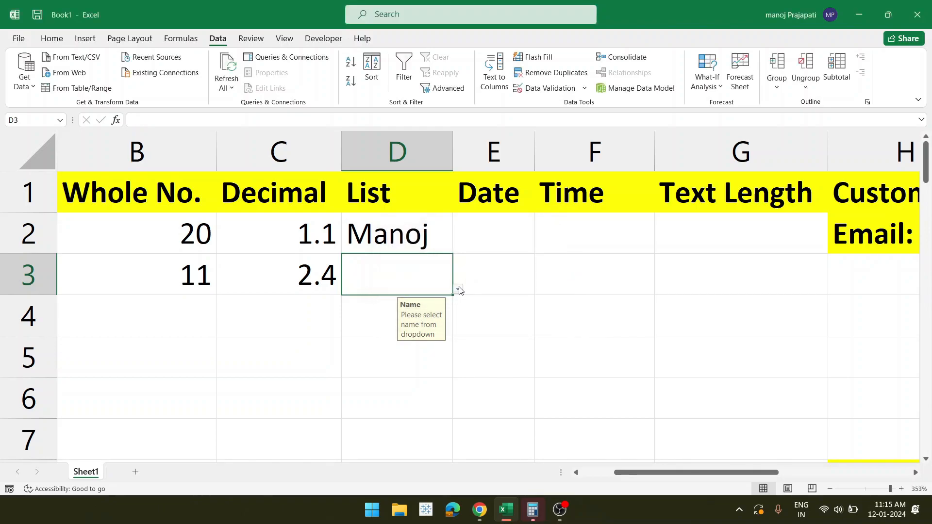
click(458, 291)
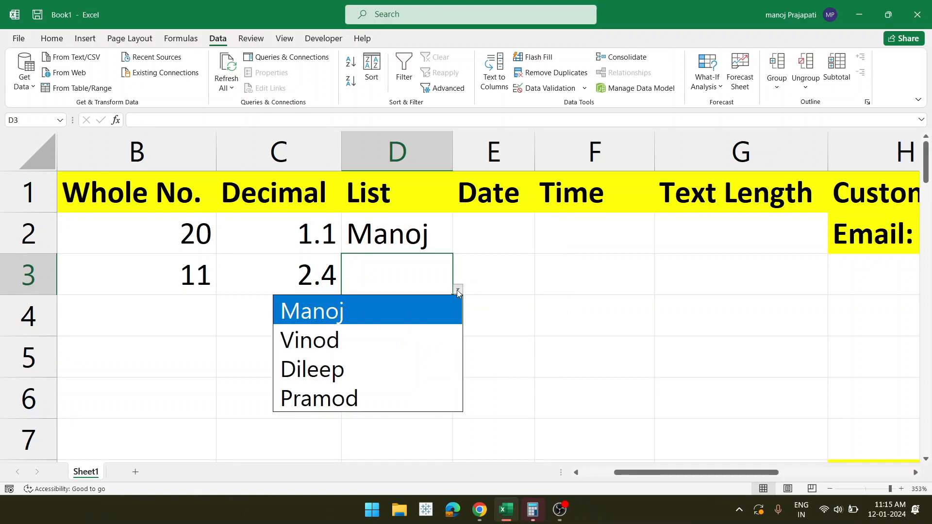
click(358, 379)
- Test D4 with 'wertyre', cancel the rejection, then choose an allowed name from its list
click(368, 316)
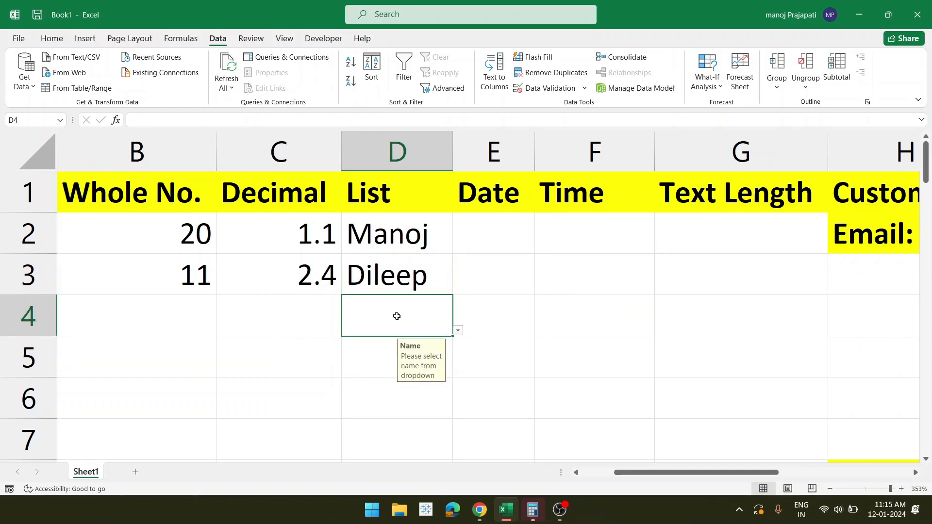
click(458, 331)
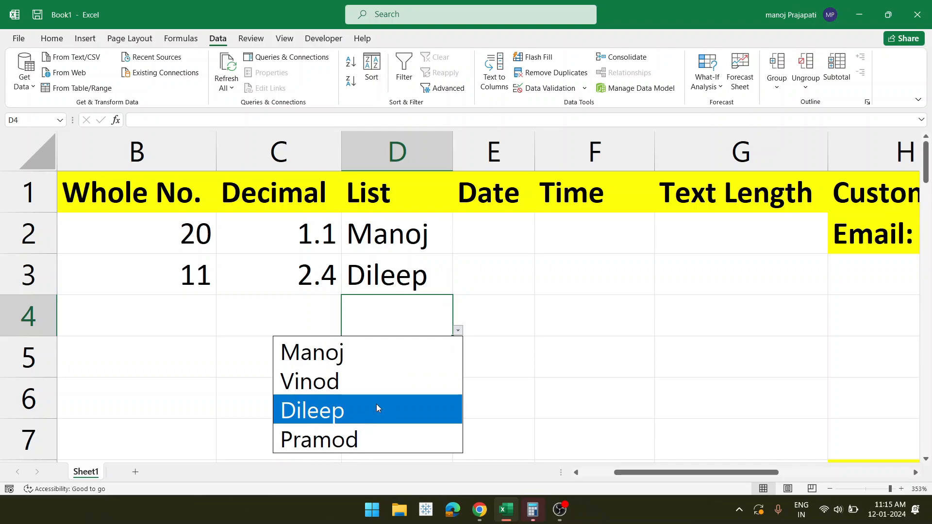
click(401, 316)
text(wertyre)
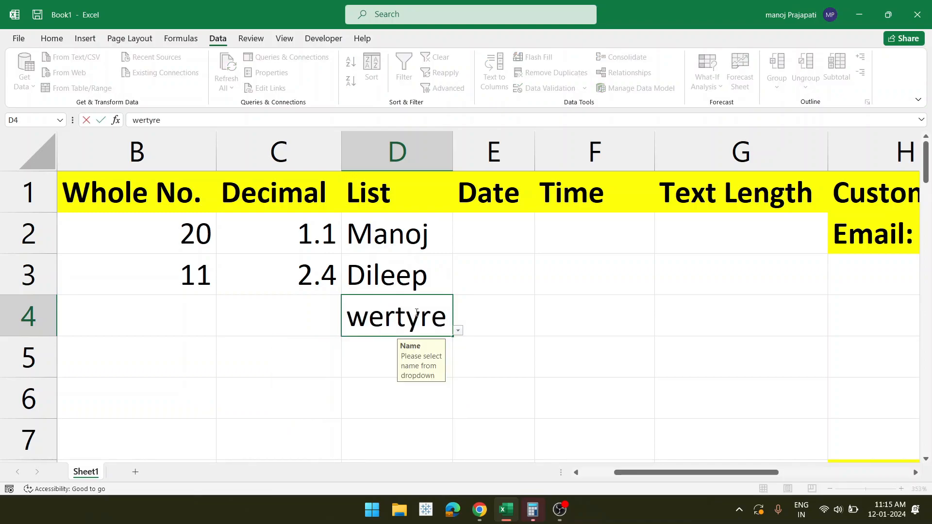
key(Return)
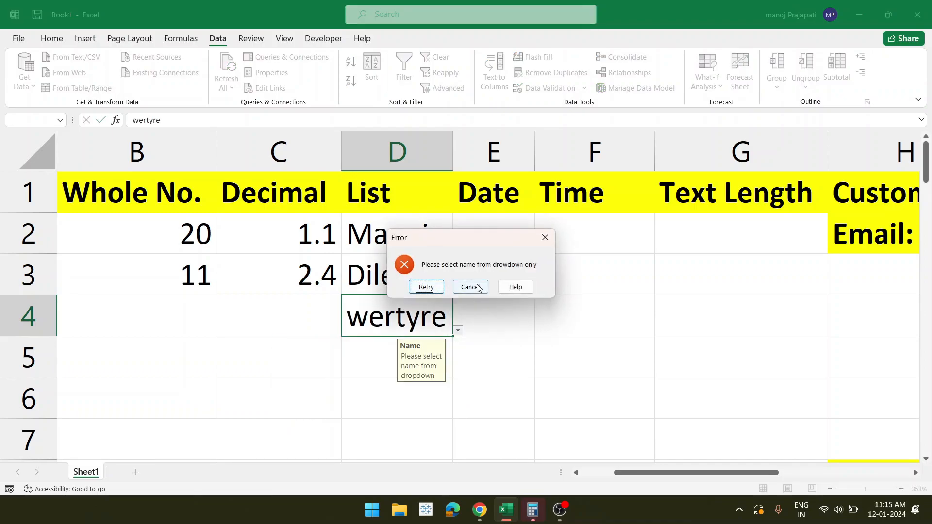
click(470, 286)
click(457, 331)
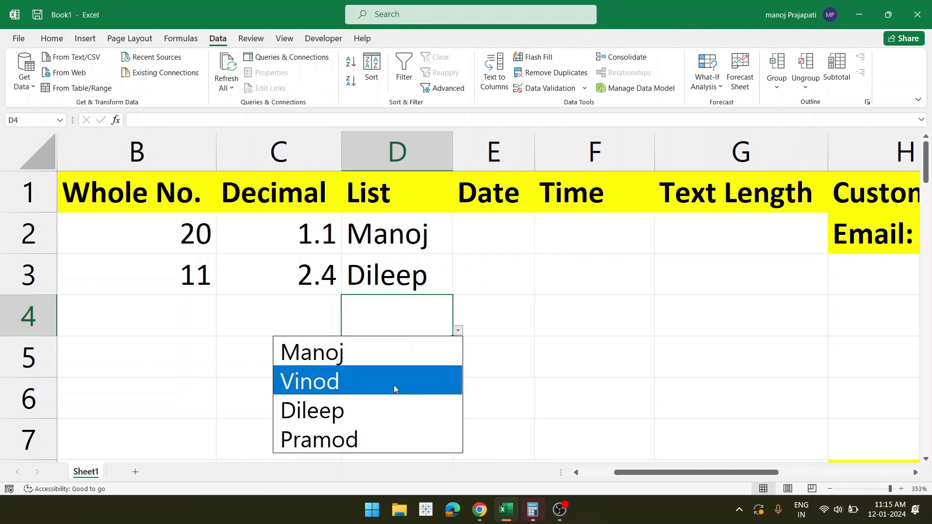
click(342, 442)
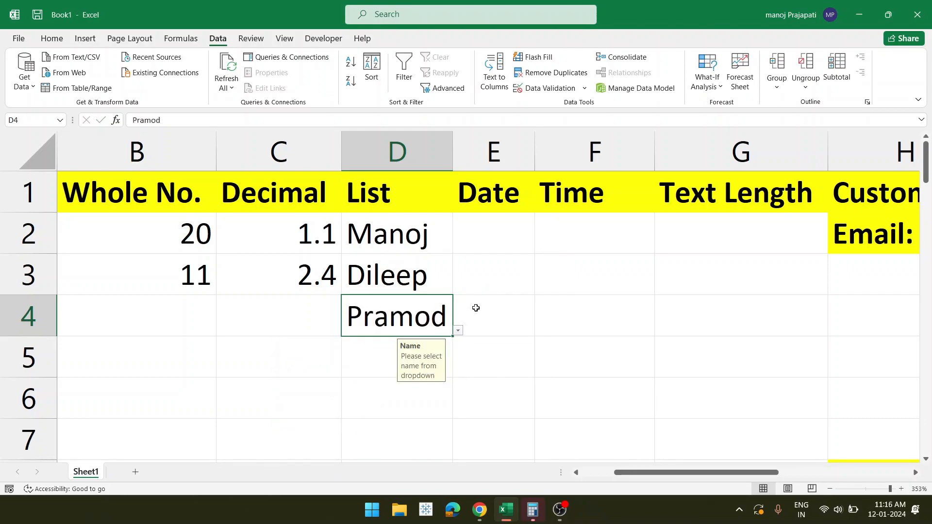
click(494, 297)
click(484, 243)
scroll(485, 243, right, 1)
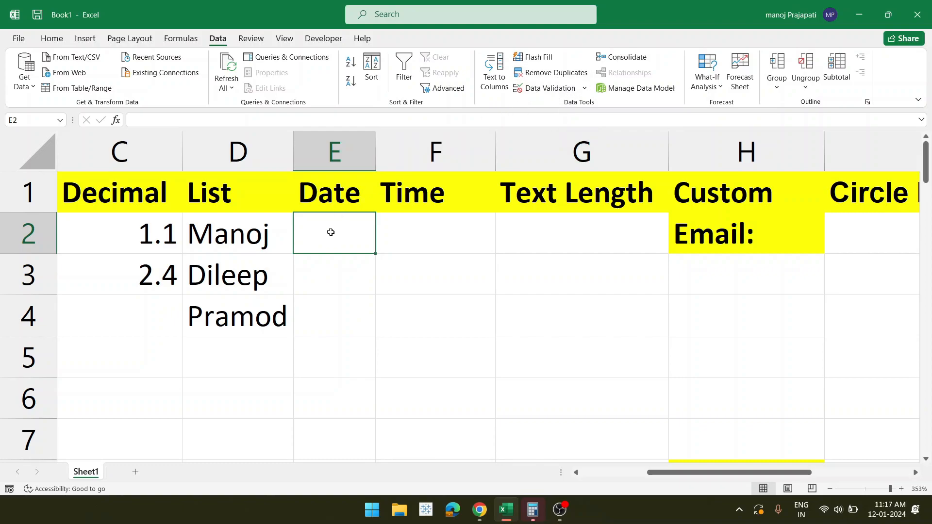
- Restrict E2 to dates between 01/01/2022 and 12/12/2022
click(568, 89)
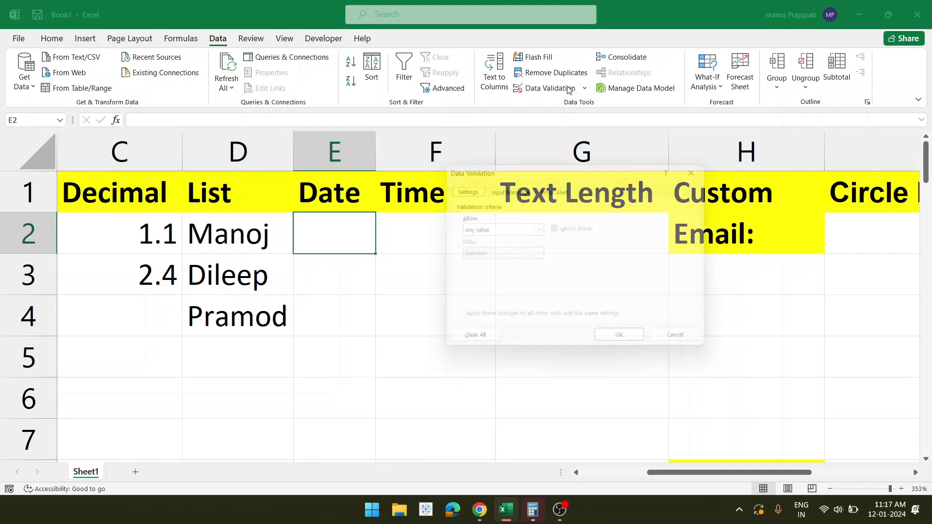
click(539, 229)
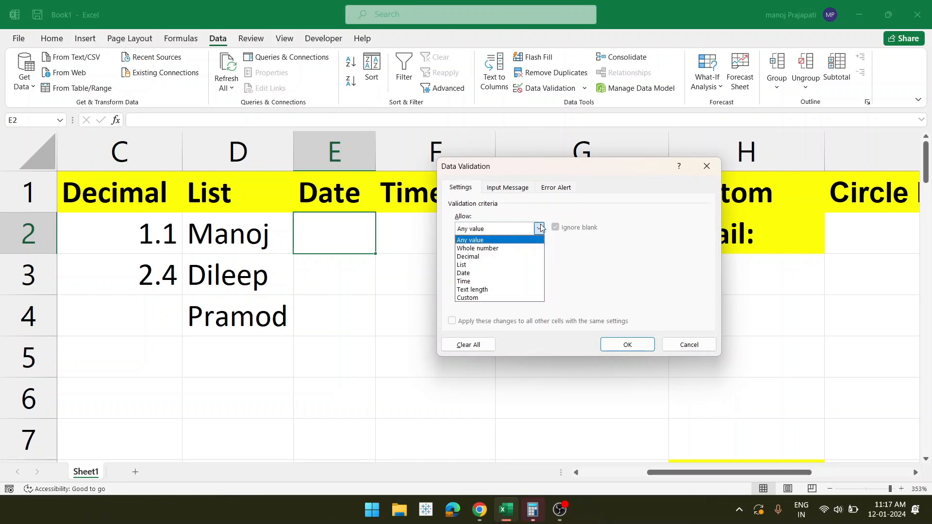
click(469, 273)
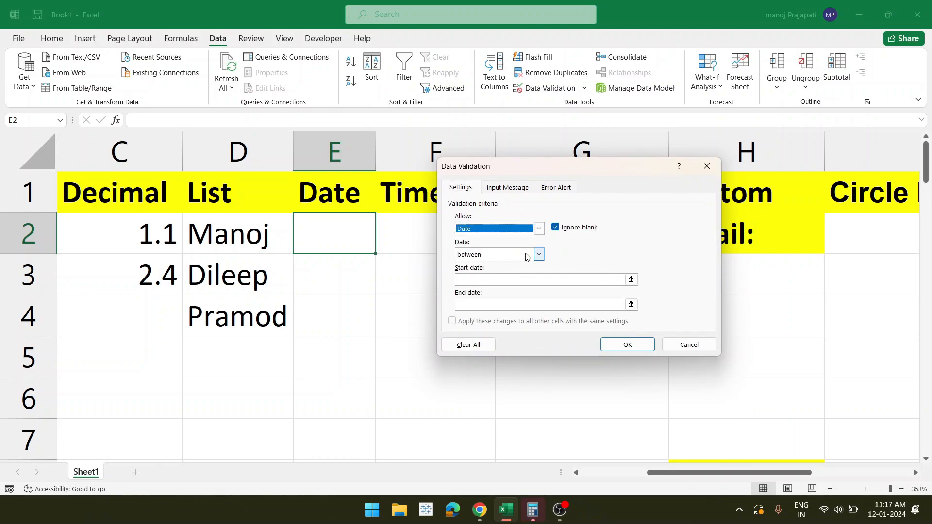
click(470, 279)
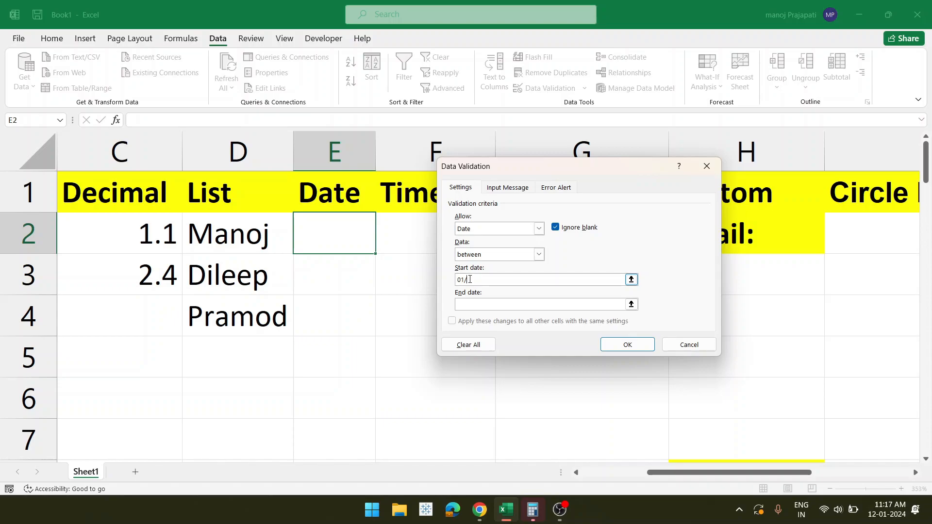
text(01/01/2022)
click(476, 306)
text(12/12/2022)
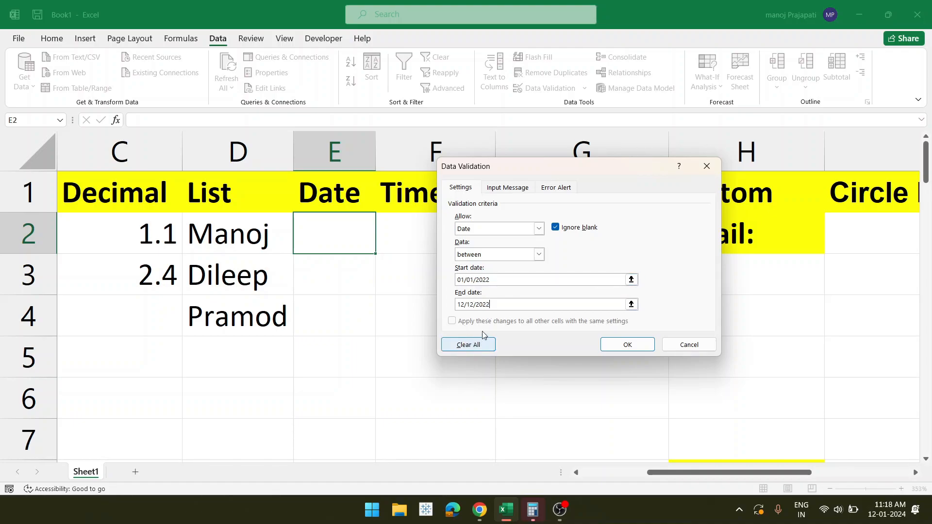
- Review the Input Message and Error Alert options, then apply the date rule to E2
click(510, 191)
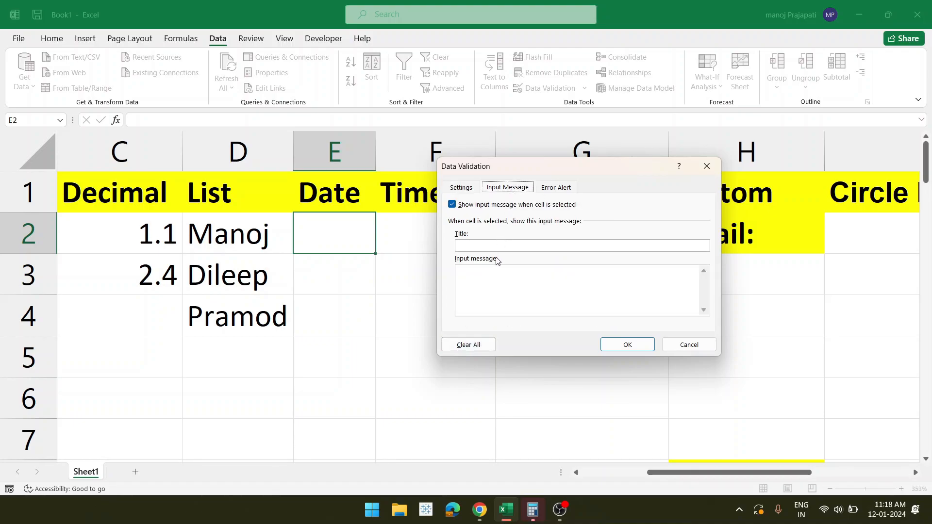
click(494, 244)
click(561, 190)
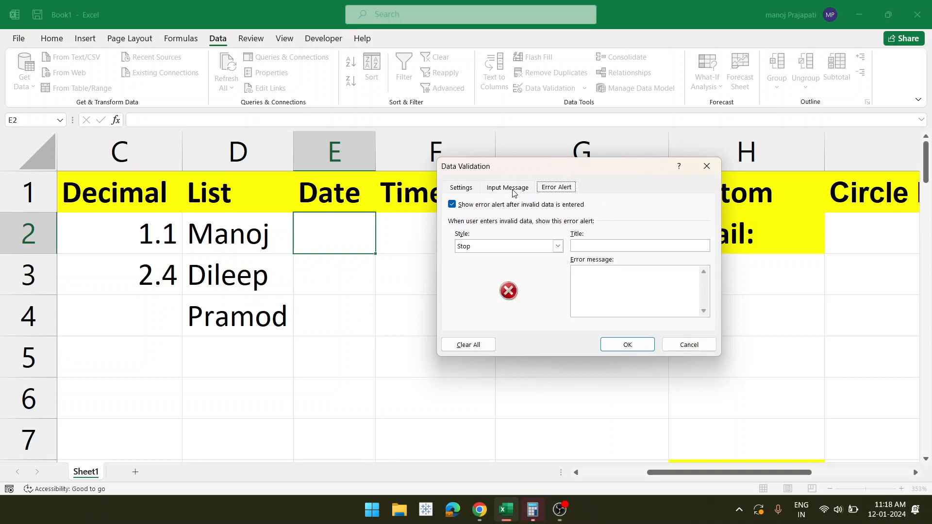
click(514, 193)
click(547, 191)
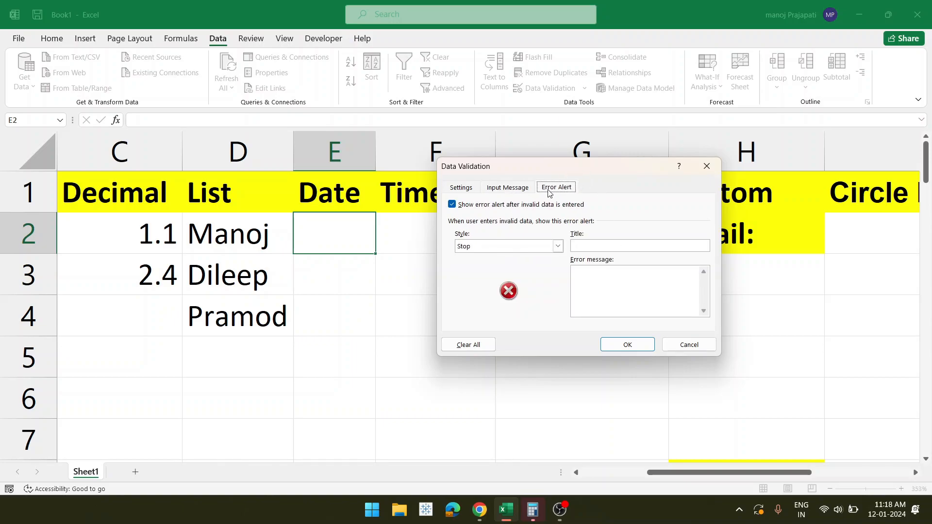
click(460, 190)
click(618, 346)
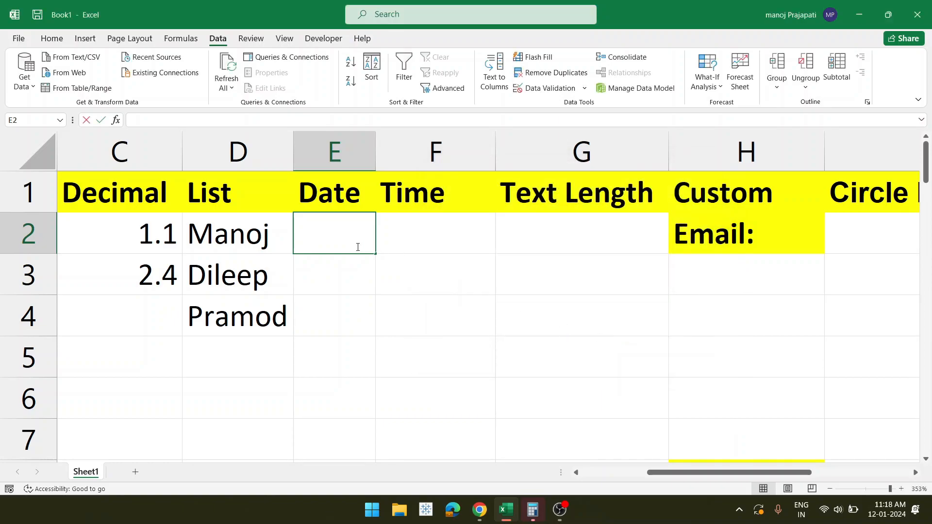
double_click(358, 247)
- Enter the out-of-range date 13/12/2022 in E2 and cancel the rejection
text(12)
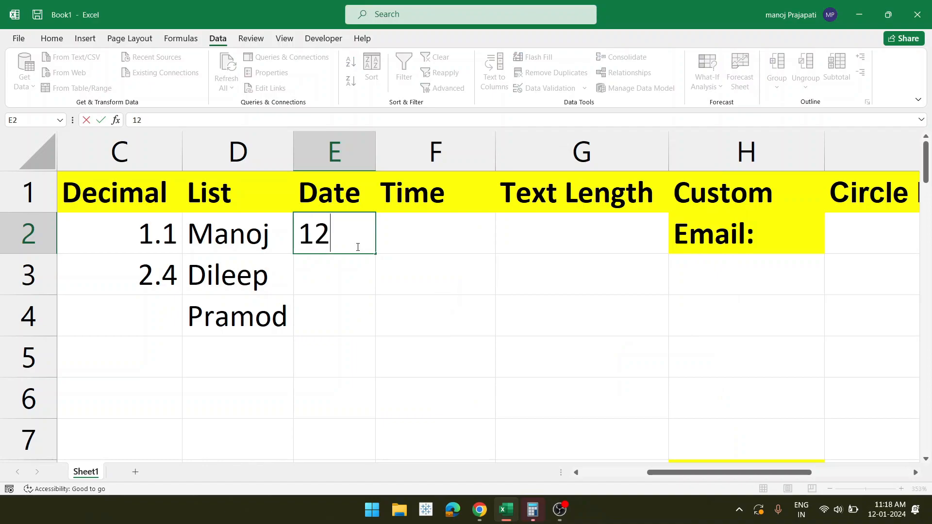
text(/)
key(BackSpace)
key(BackSpace)
text(3/12)
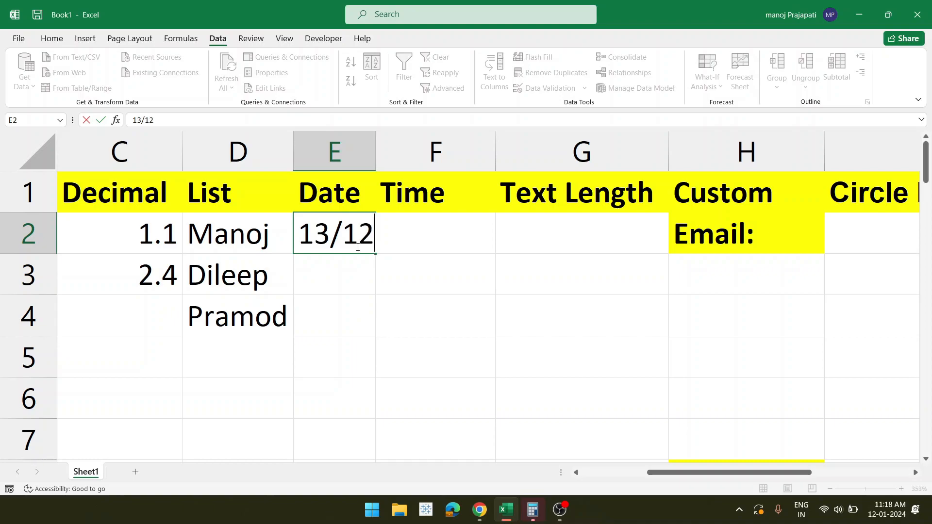
text(/2022)
key(Return)
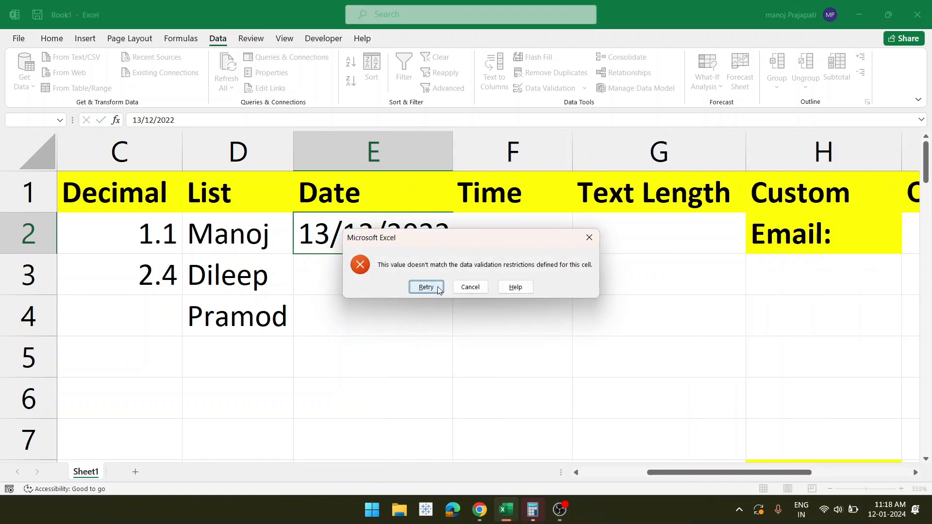
click(470, 288)
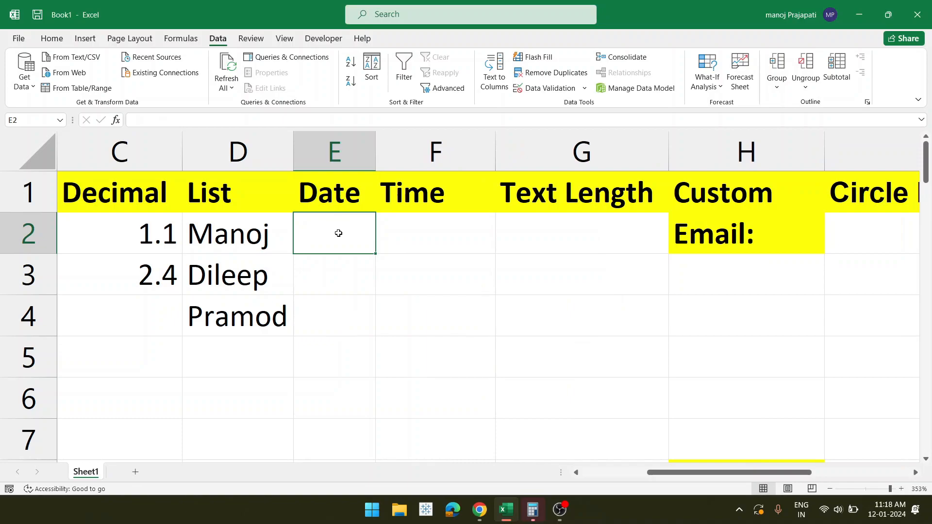
- Enter the valid date 11/12/2022 in E2, then undo it
text(11)
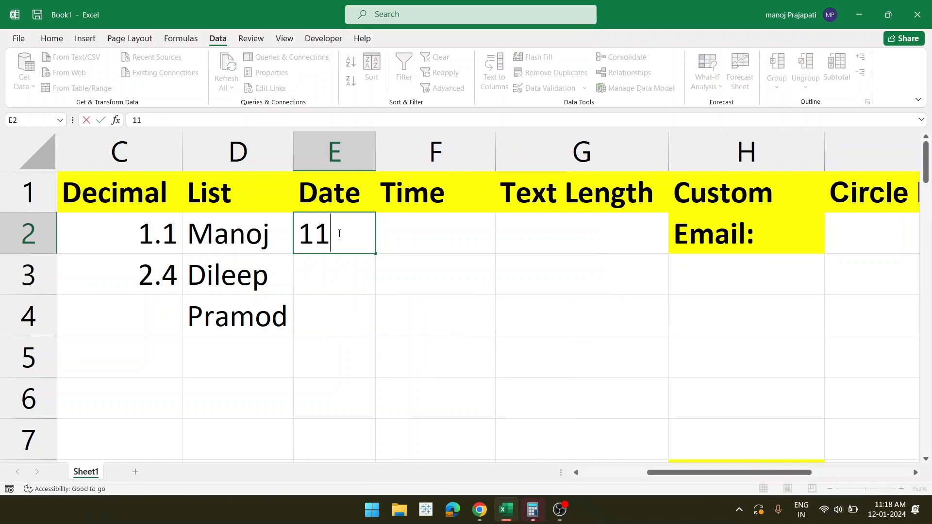
text(/12/2022)
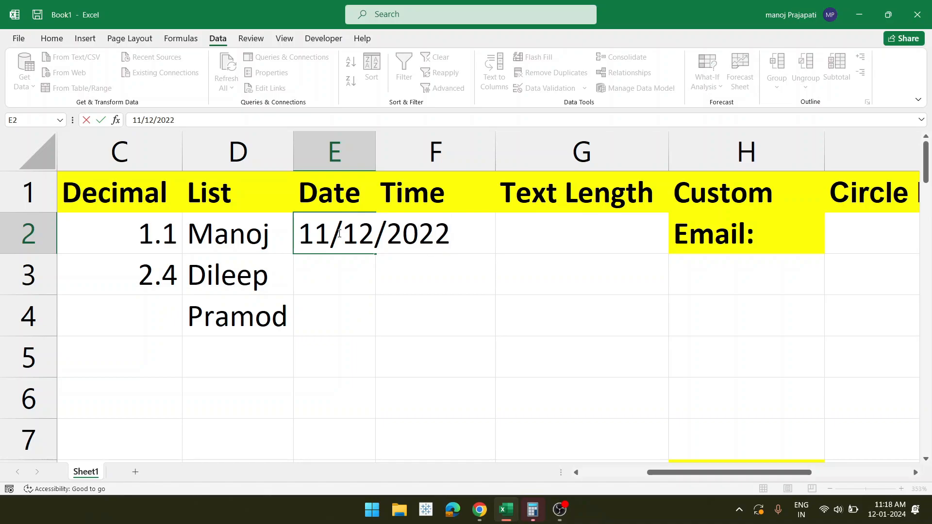
key(Return)
click(356, 234)
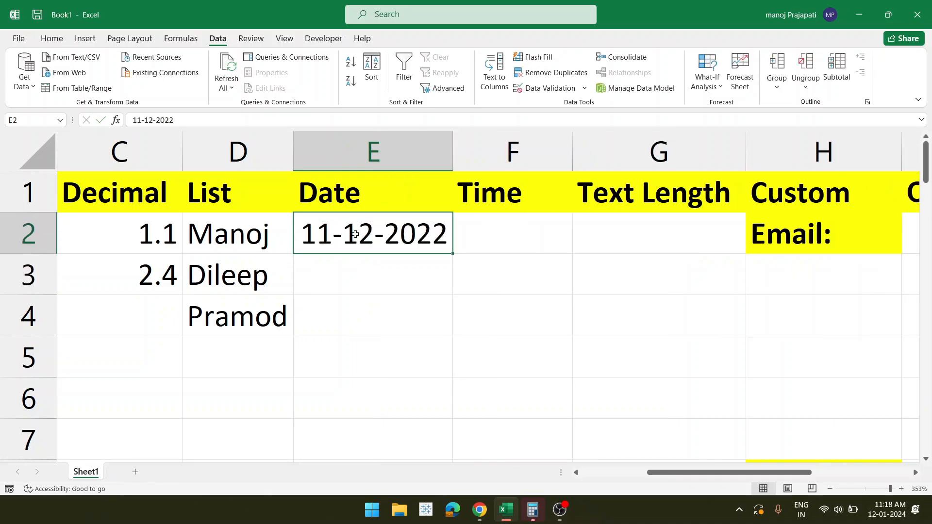
key(ctrl+z)
- Fill E2's date rule down to E8
drag(374, 254, 354, 353)
click(357, 304)
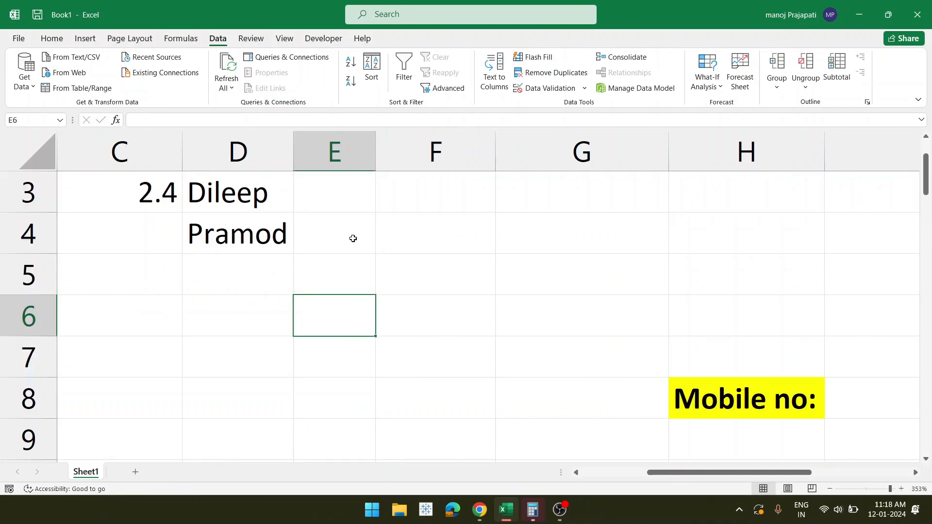
scroll(353, 238, up, 1)
click(417, 228)
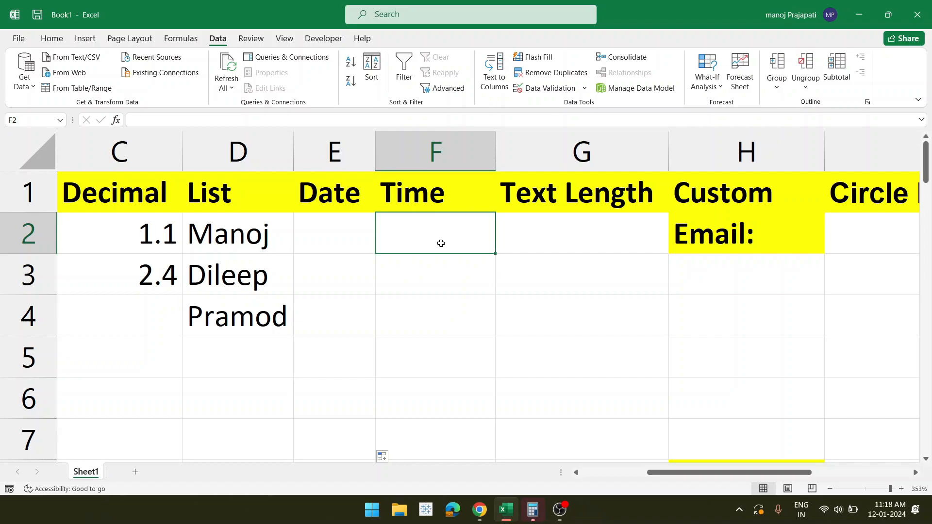
- Give F2 a Time validation rule between 04:00 AM and 12:00 PM and apply it
click(562, 88)
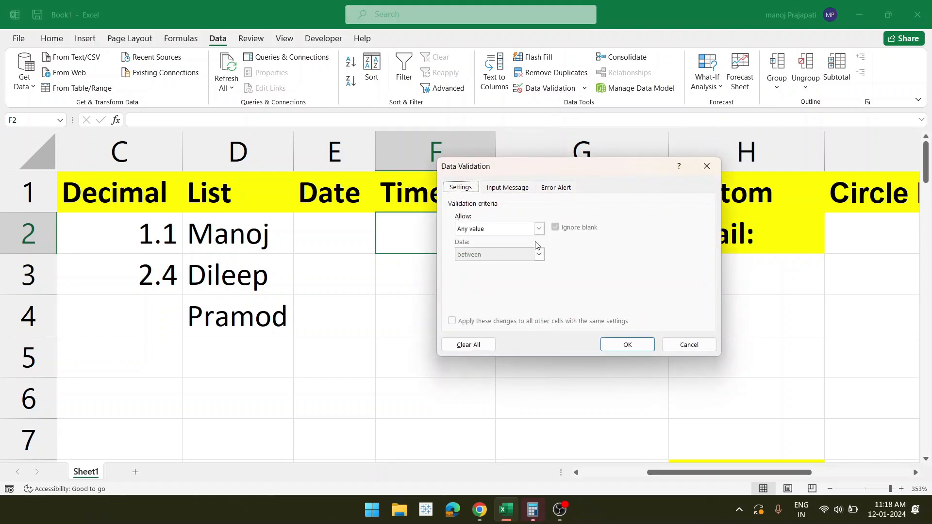
click(538, 229)
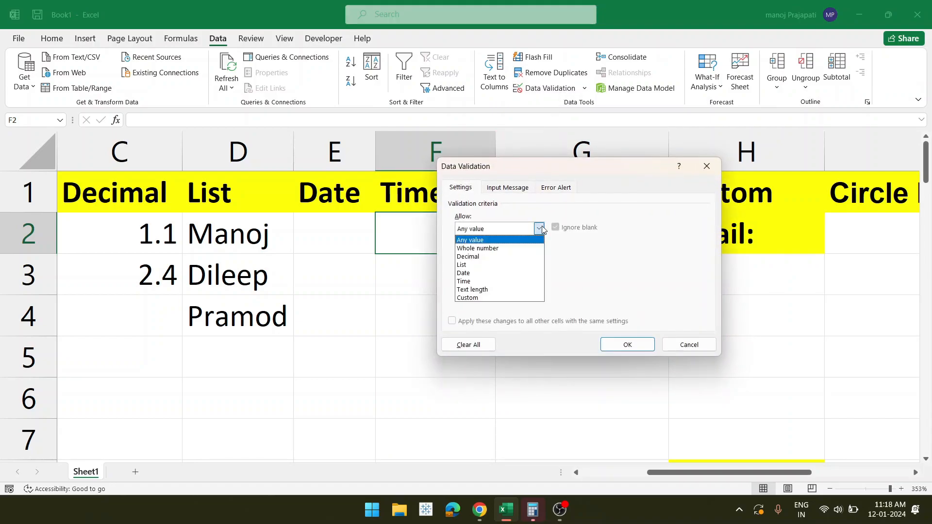
click(484, 282)
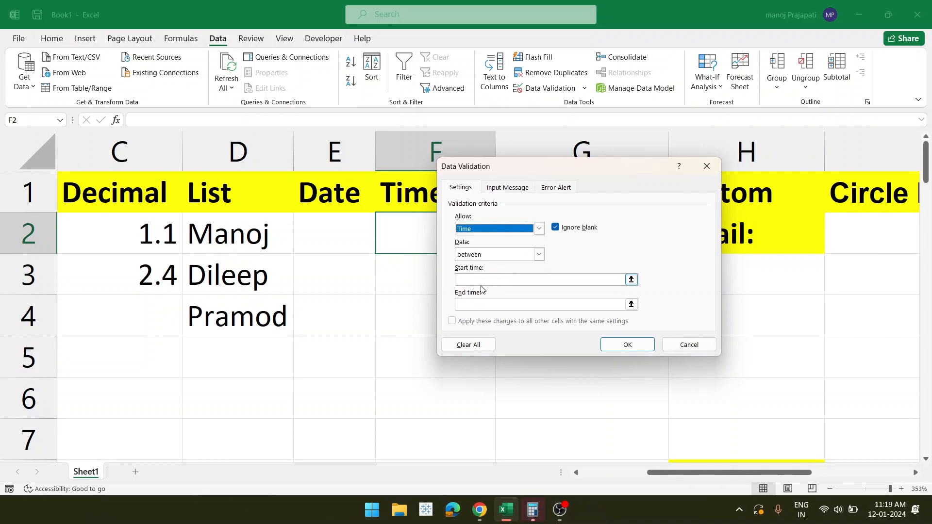
click(483, 279)
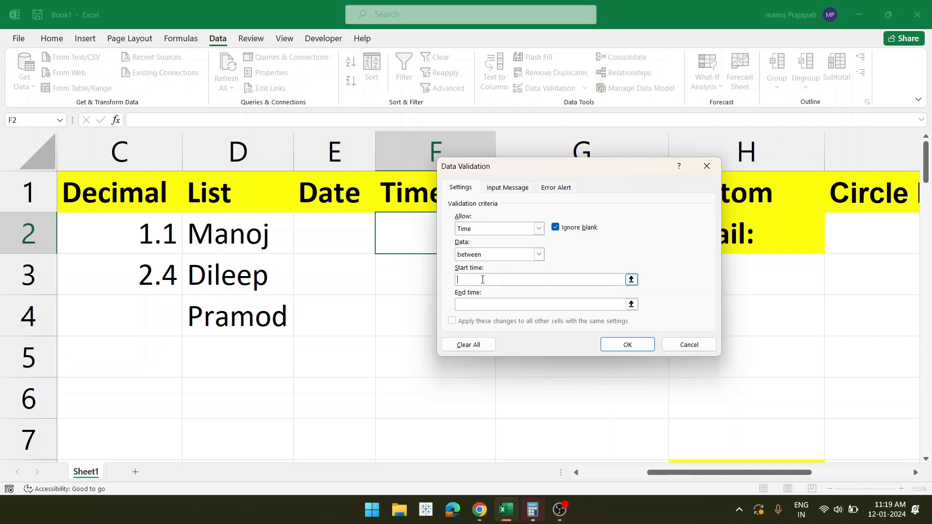
text(04:)
click(485, 303)
text(12:00 PM+2:2)
key(BackSpace)
key(BackSpace)
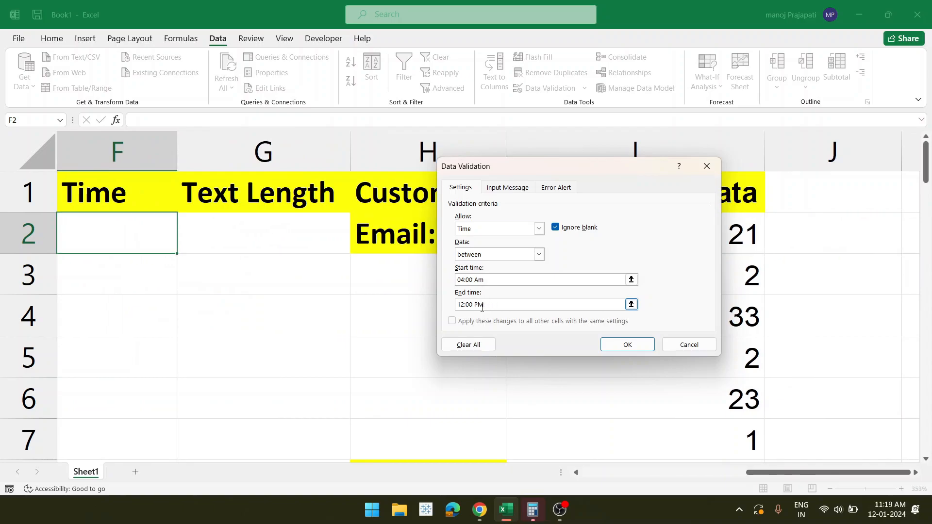
click(626, 345)
scroll(432, 292, left, 3)
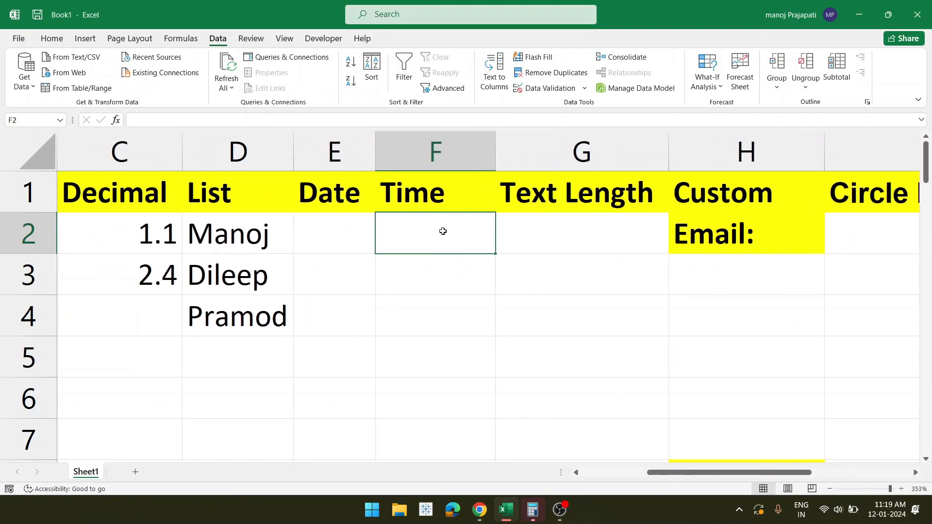
- Copy F2's time rule down to F6, test 03:00 Am (rejected), then enter 05:00 AM
drag(495, 254, 476, 423)
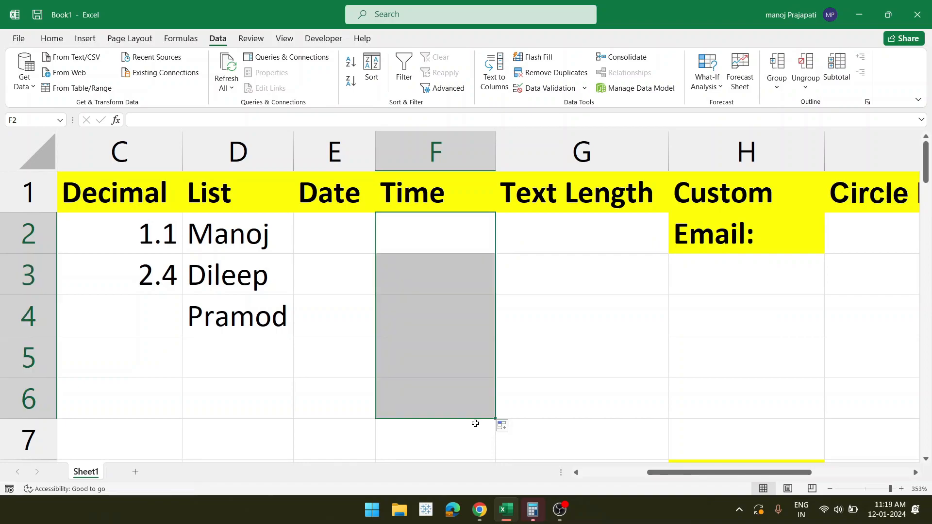
key(shift+Up)
key(shift+Up)
key(shift+Up)
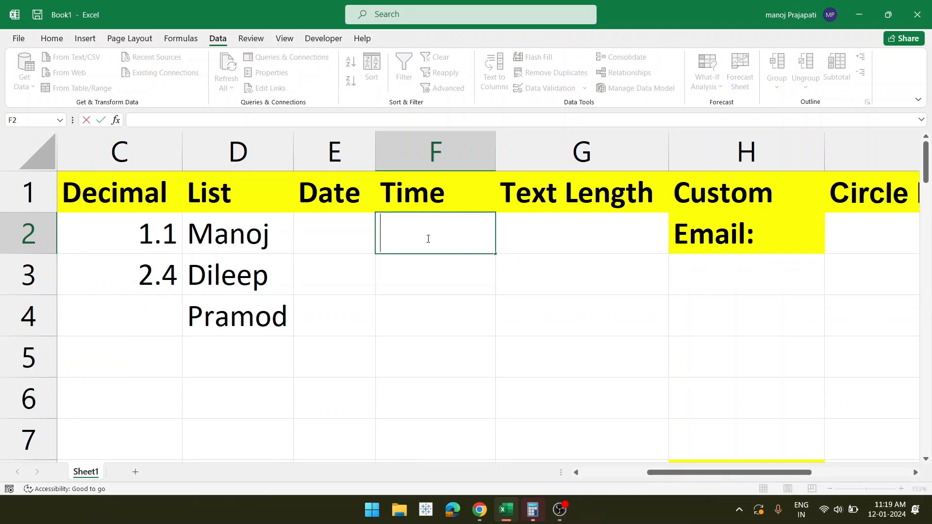
text(03:00)
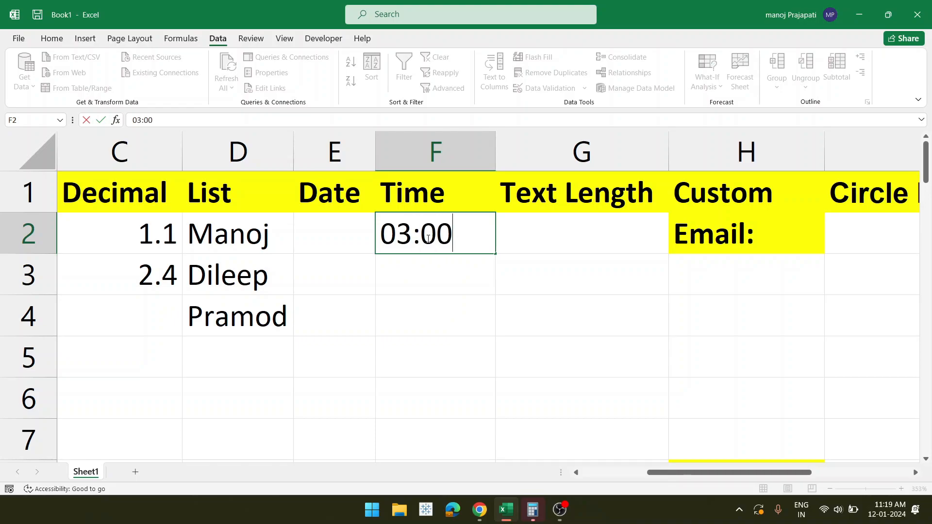
text( Am)
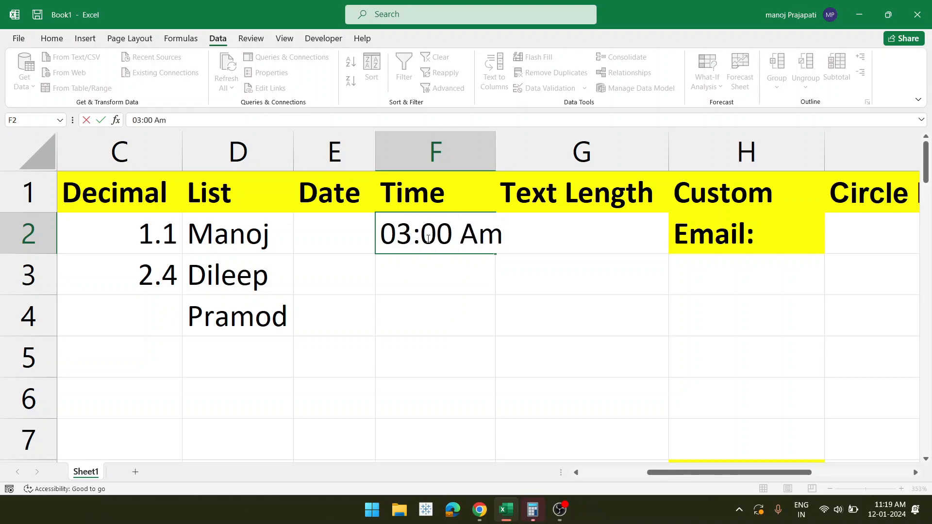
key(Return)
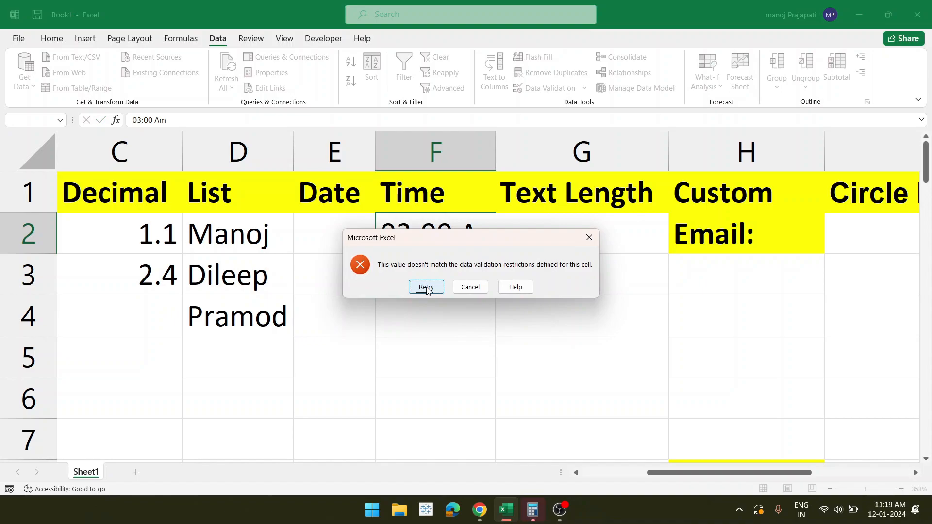
click(470, 287)
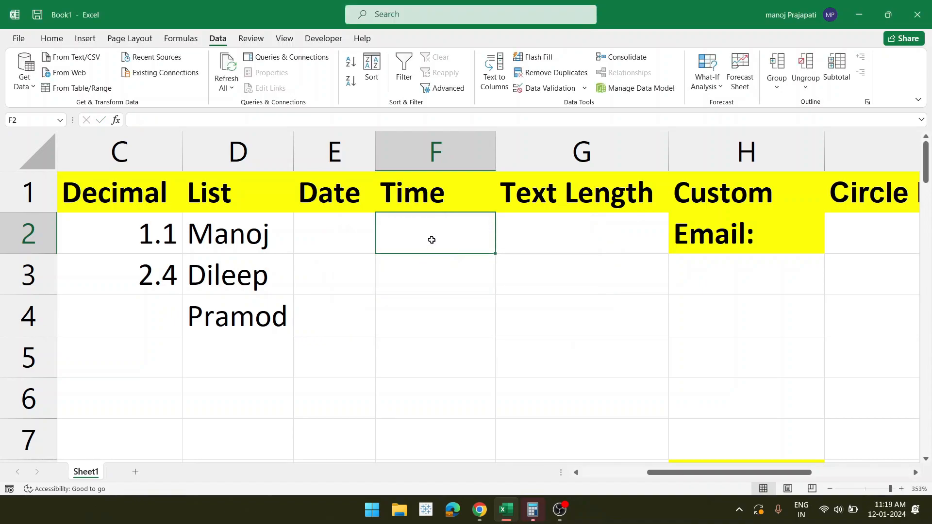
double_click(432, 240)
text(05)
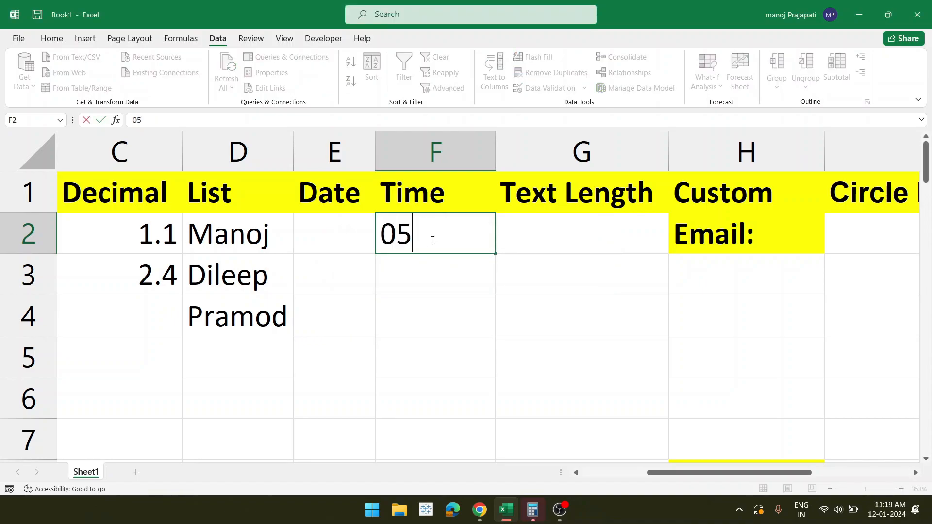
text(:00 AM)
key(Return)
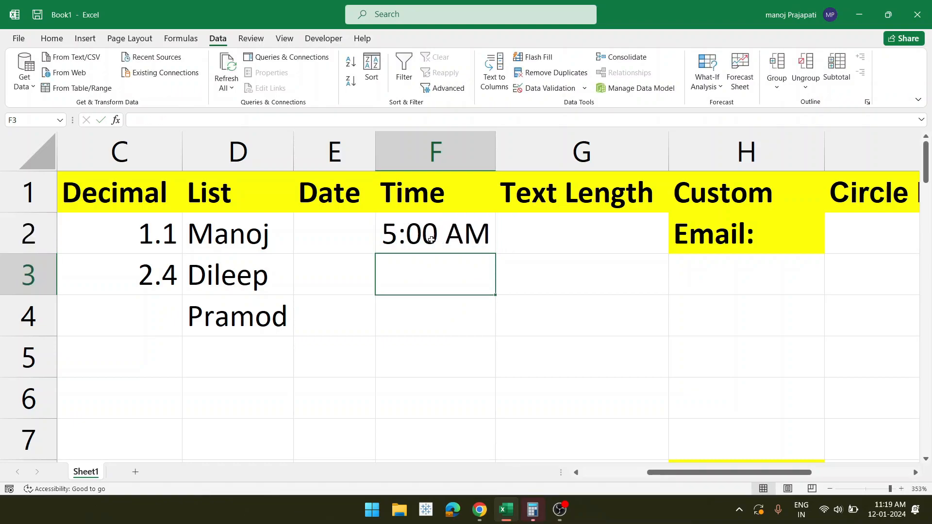
- Test 01:00PM in F3, cancel the rejection, and check F2's stored value
double_click(432, 271)
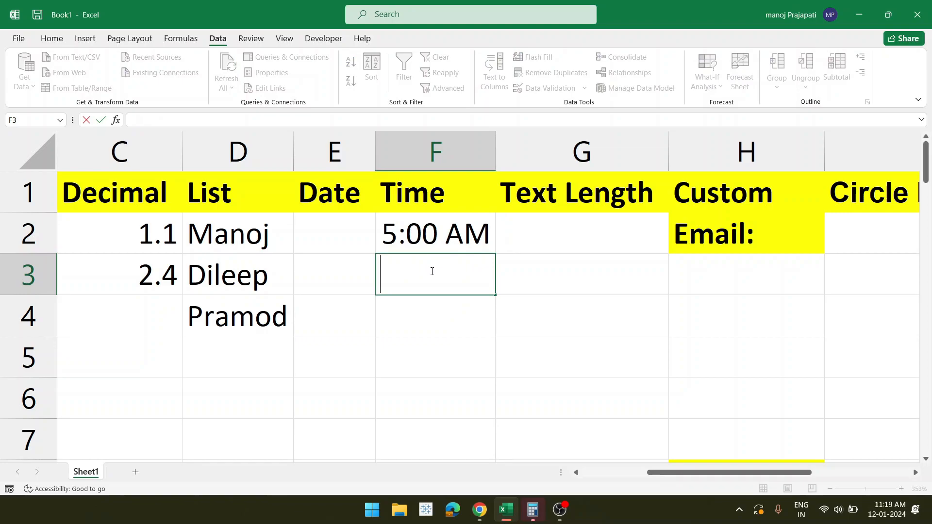
text(01:0)
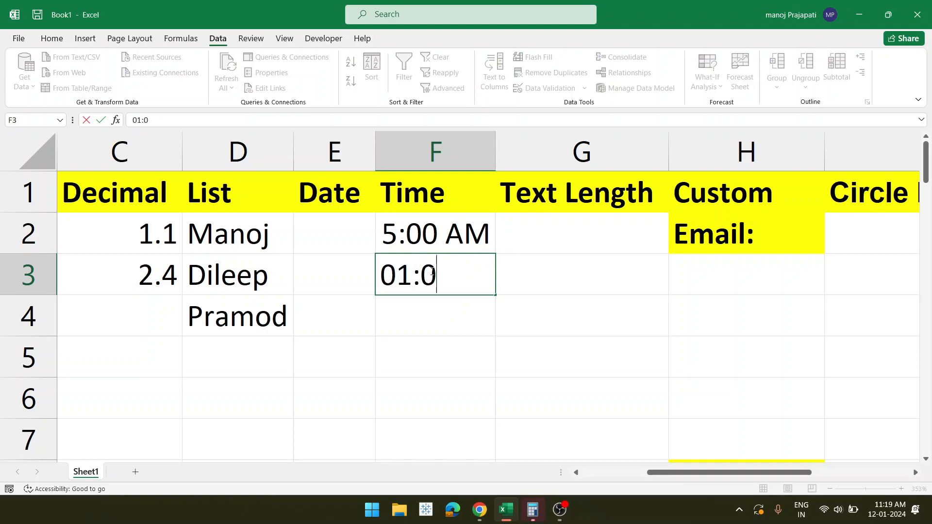
text())
key(BackSpace)
text(0PM)
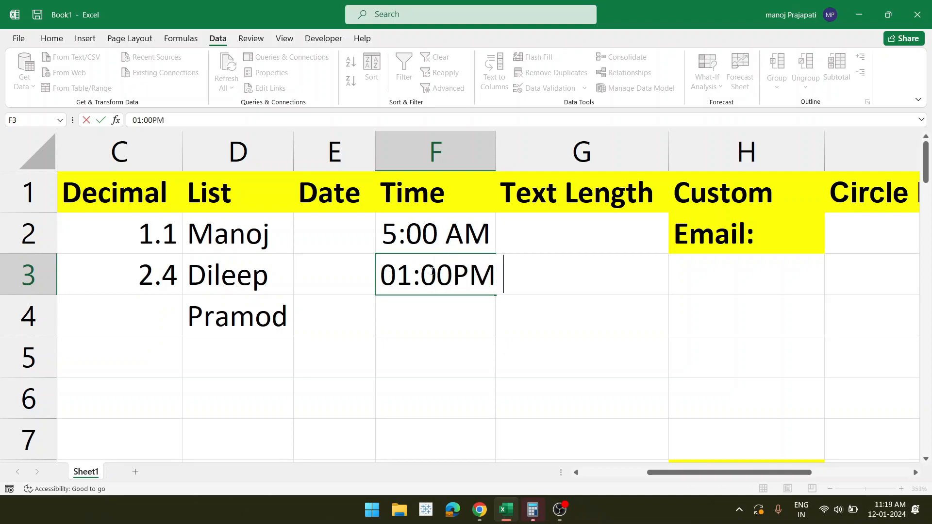
key(Return)
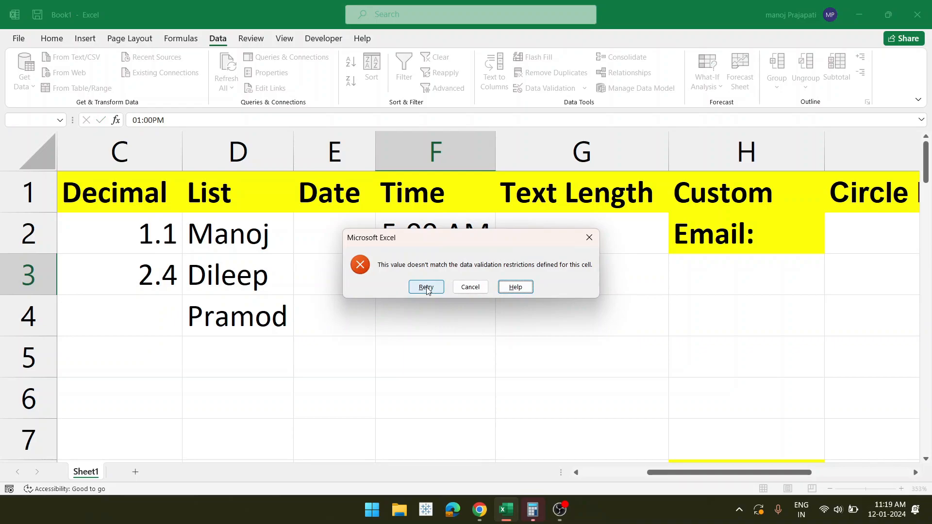
click(470, 287)
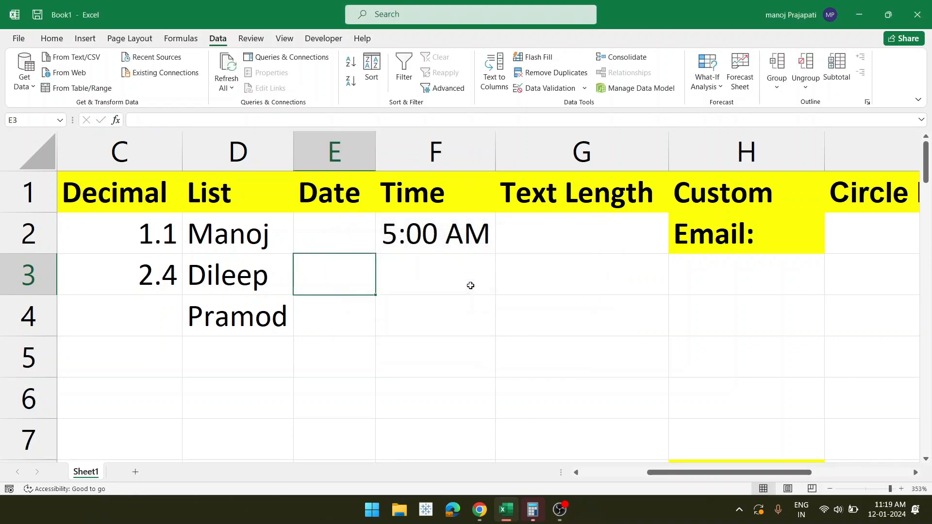
click(440, 274)
click(466, 231)
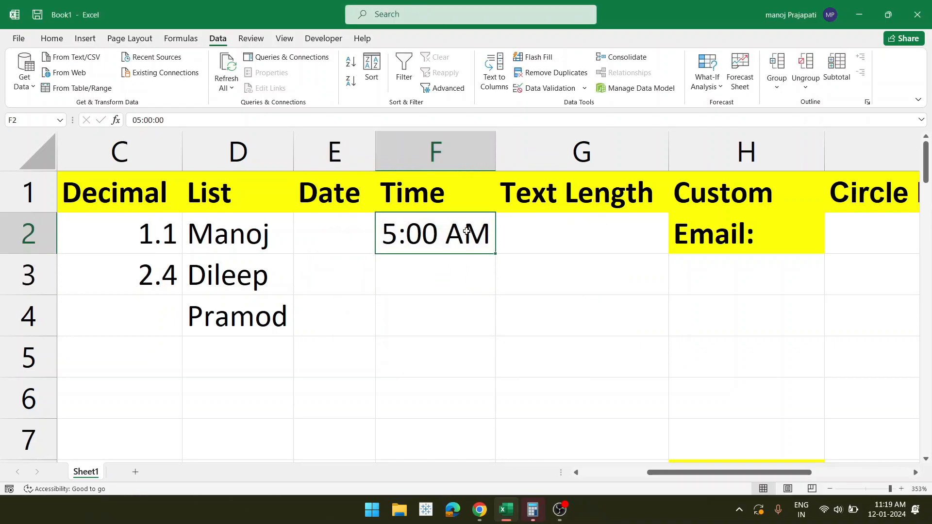
scroll(511, 259, right, 2)
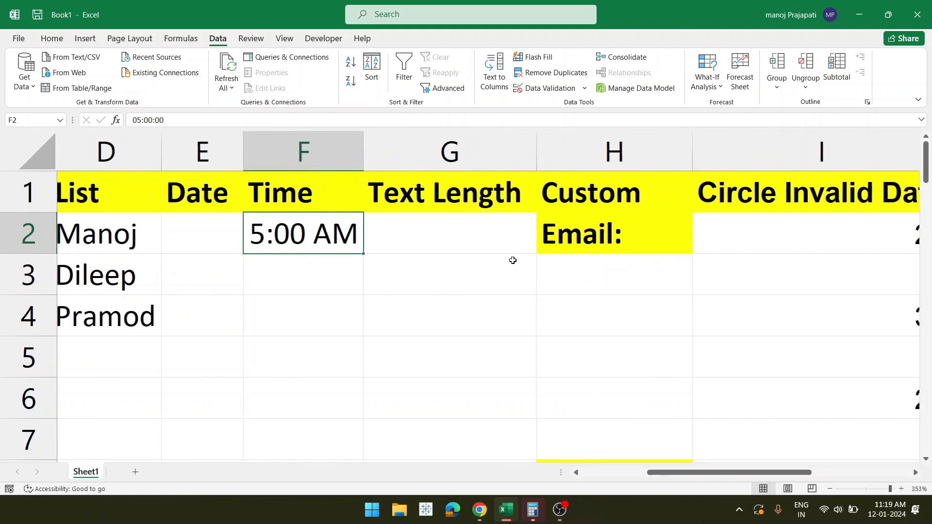
- Type test text 'wteye' into G2, delete it, and reselect G2 alone
click(445, 237)
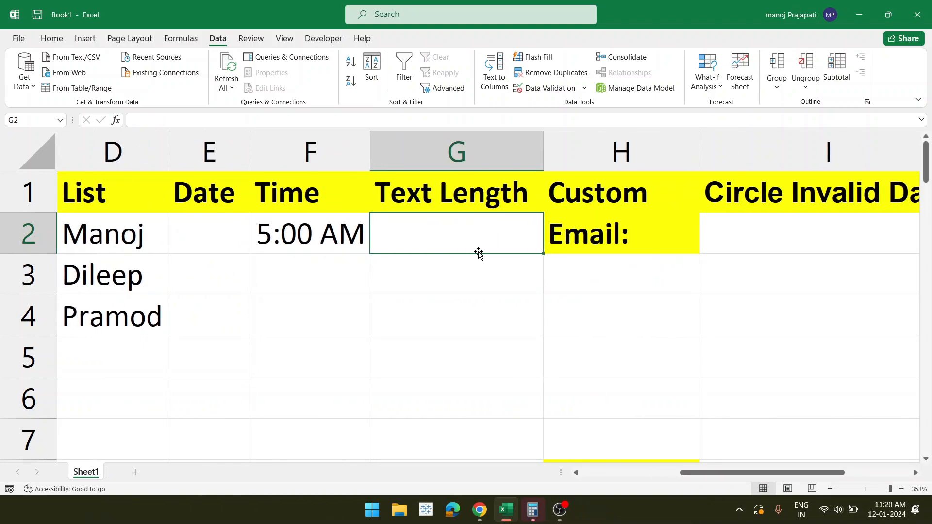
double_click(468, 233)
text(w)
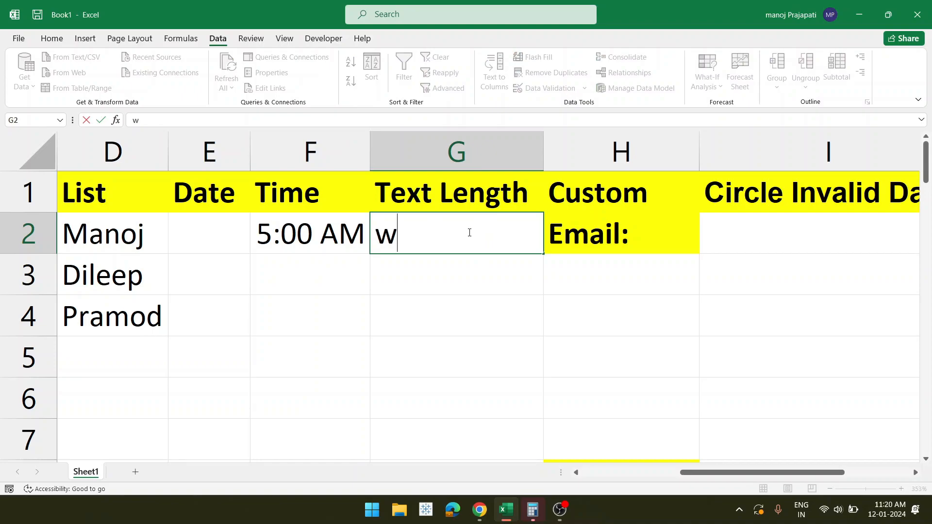
text(teye)
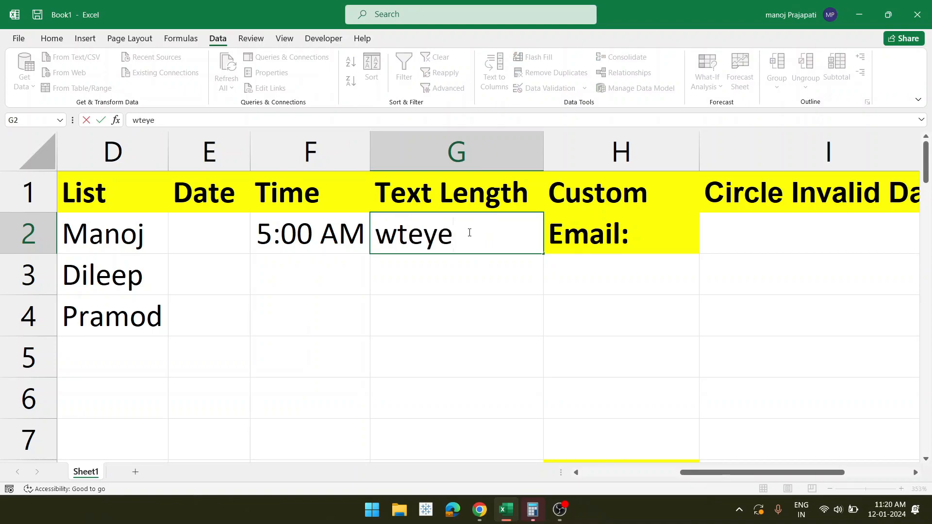
mouse_move(470, 233)
mouse_down()
mouse_move(381, 237)
mouse_move(463, 242)
mouse_up()
click(382, 238)
click(463, 244)
key(BackSpace)
key(BackSpace)
key(BackSpace)
key(BackSpace)
key(BackSpace)
drag(463, 310, 442, 242)
click(442, 241)
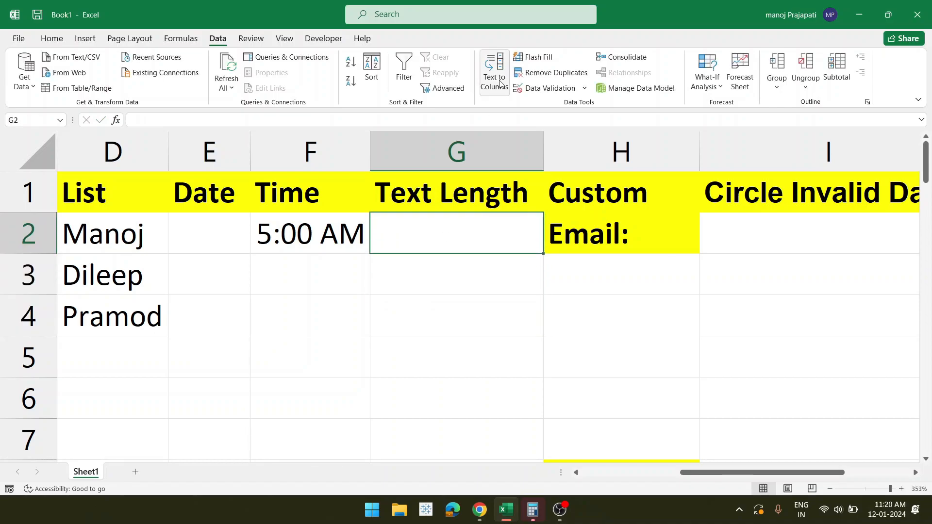
- Set G2's validation to Text length with minimum 2 and maximum 5
click(539, 92)
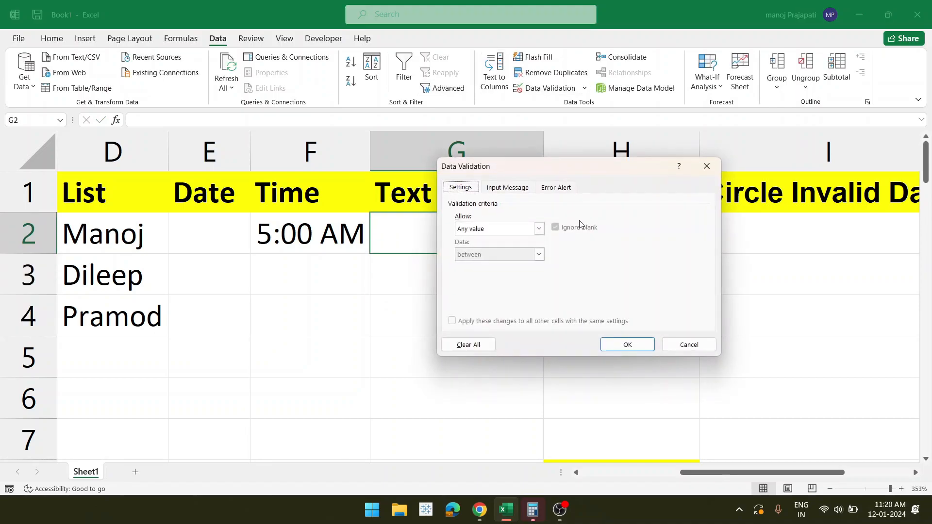
click(538, 229)
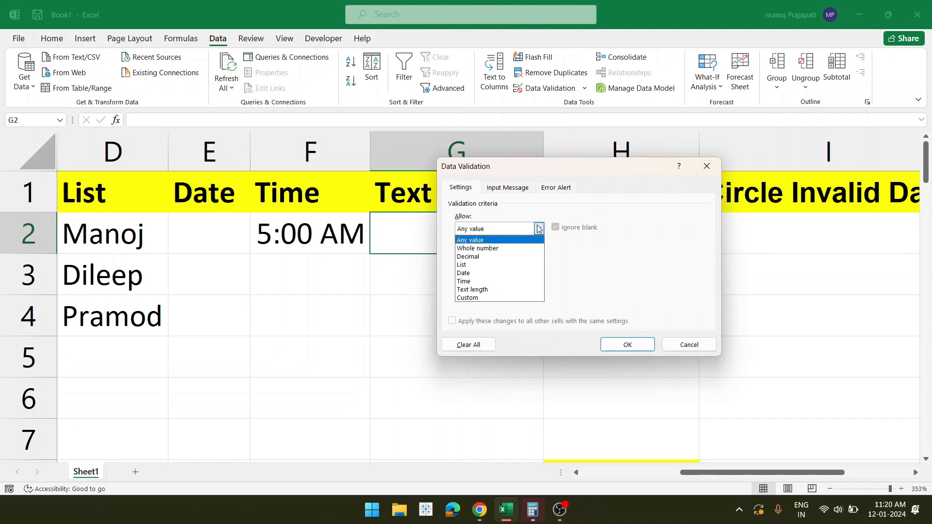
click(494, 290)
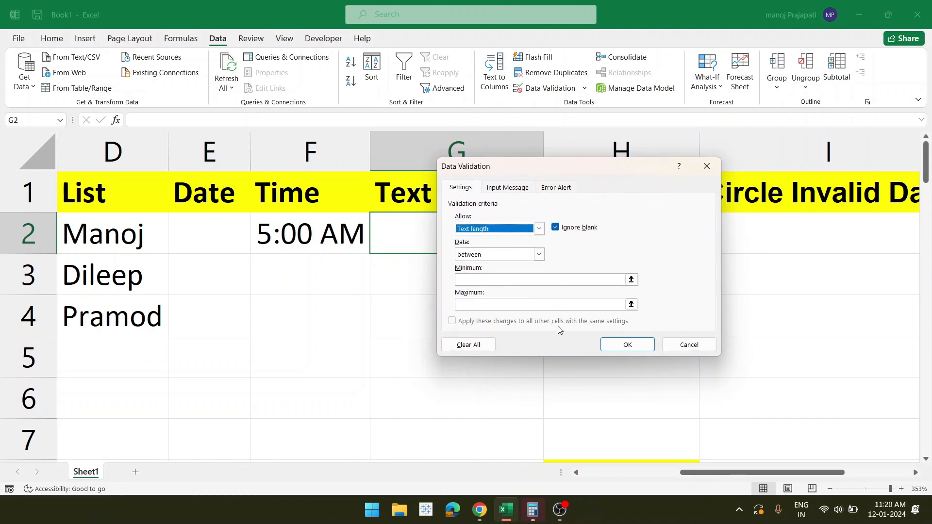
click(493, 280)
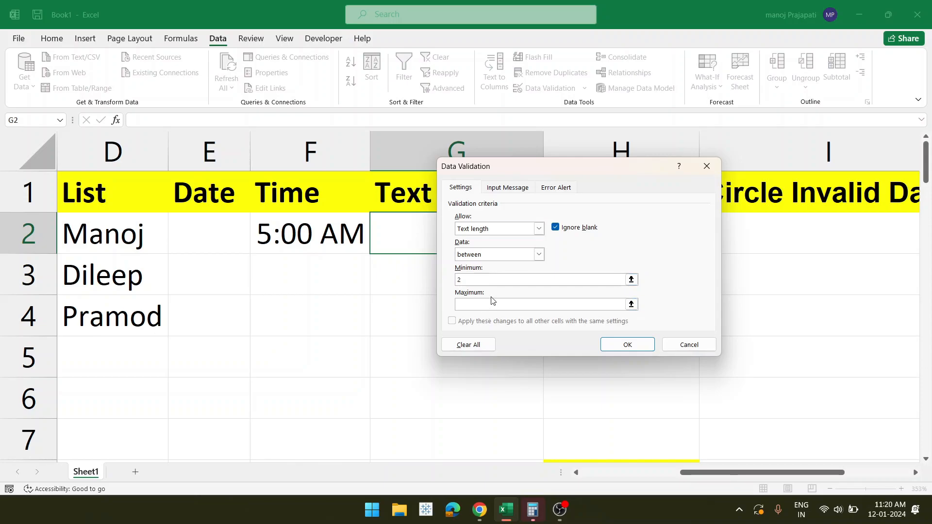
click(490, 303)
text(5)
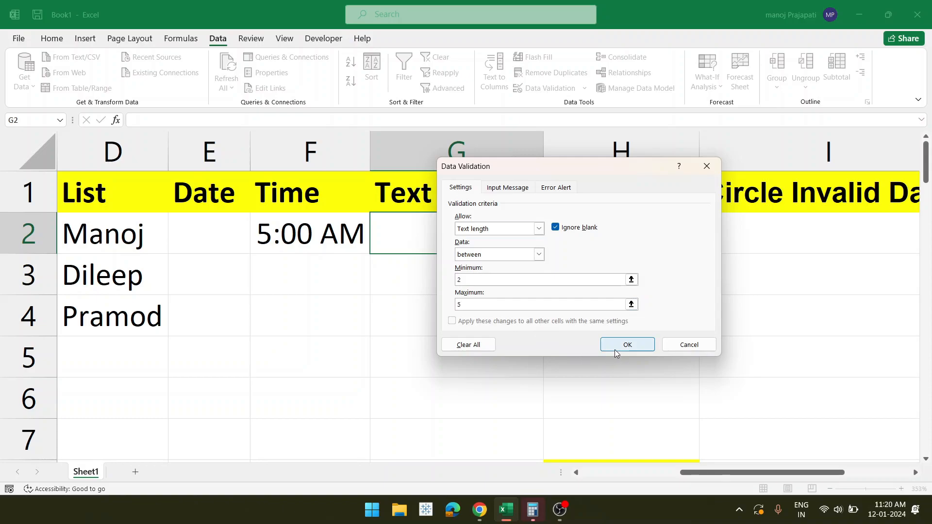
click(615, 350)
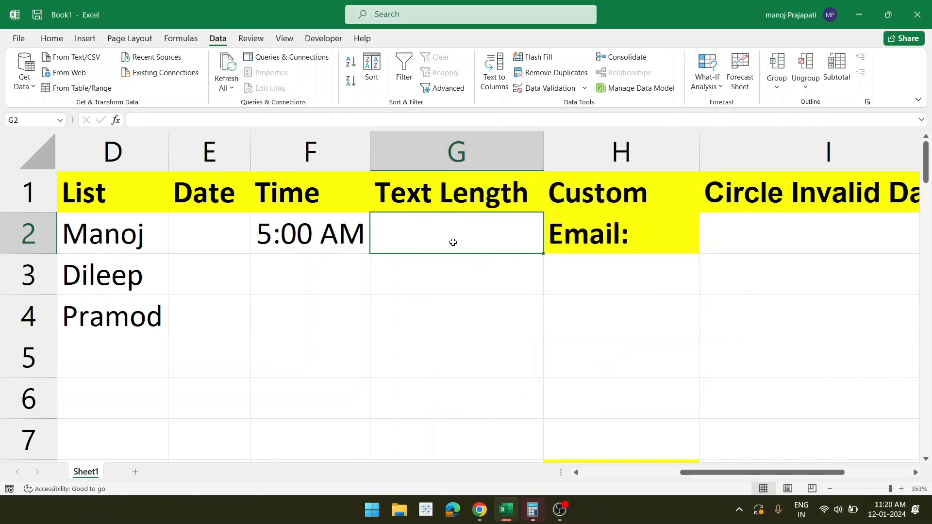
- Test G2 with w, which the length rule rejects, then settle on 23 in G2
double_click(453, 242)
text(w)
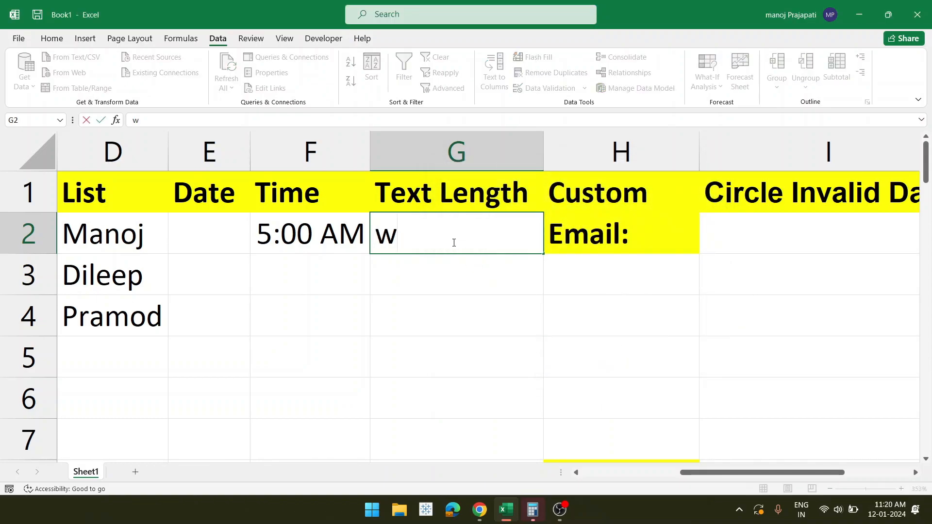
key(Return)
click(426, 286)
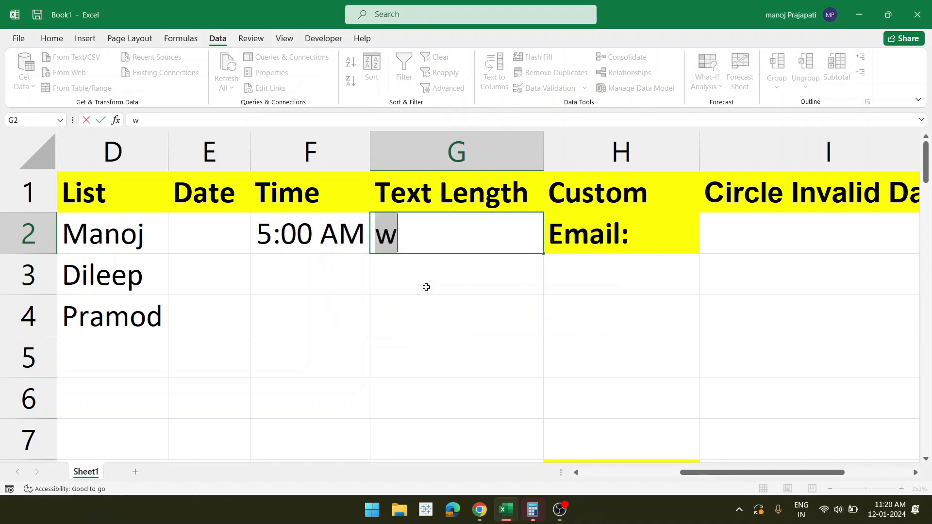
text(3)
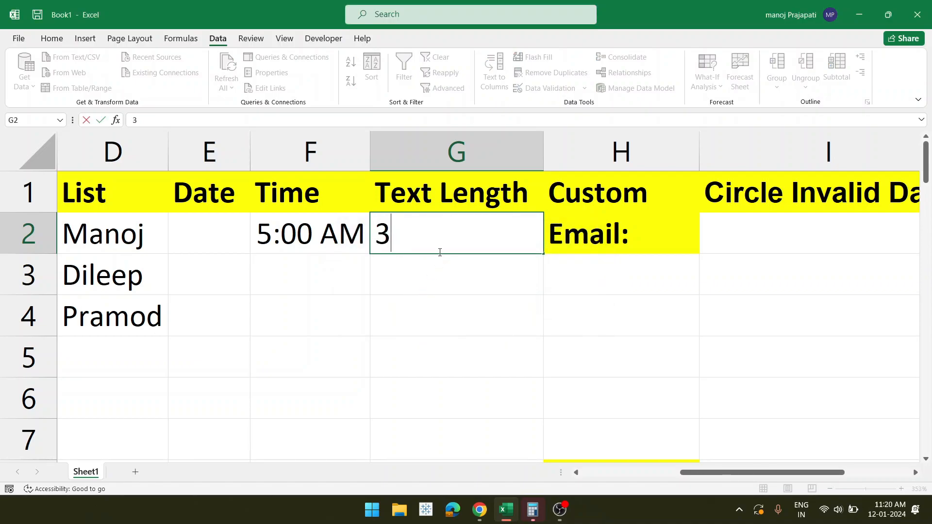
text(2)
key(Return)
click(451, 239)
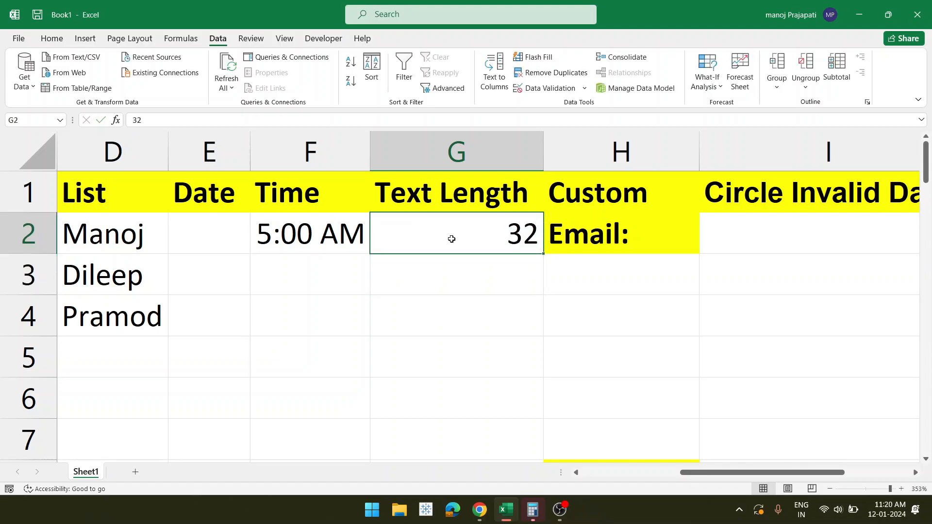
key(Delete)
drag(541, 256, 544, 419)
drag(509, 295, 458, 231)
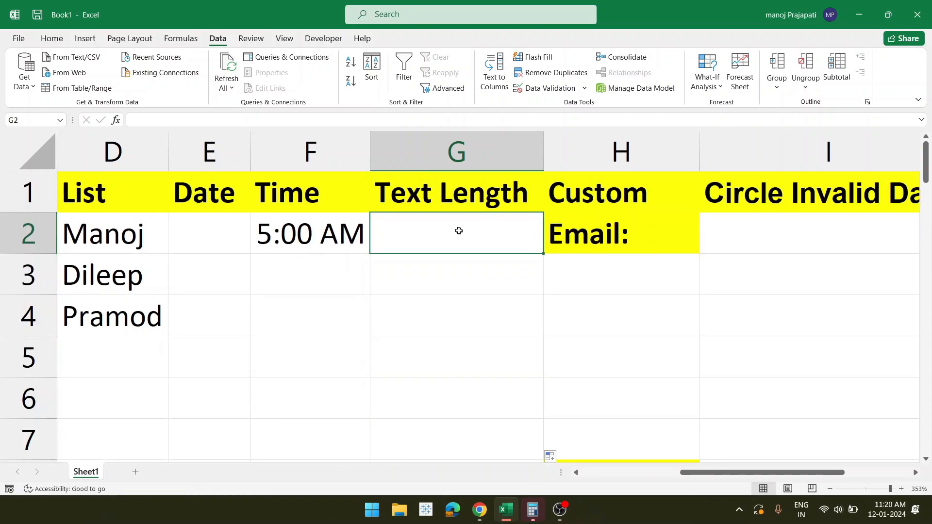
text(23)
key(Return)
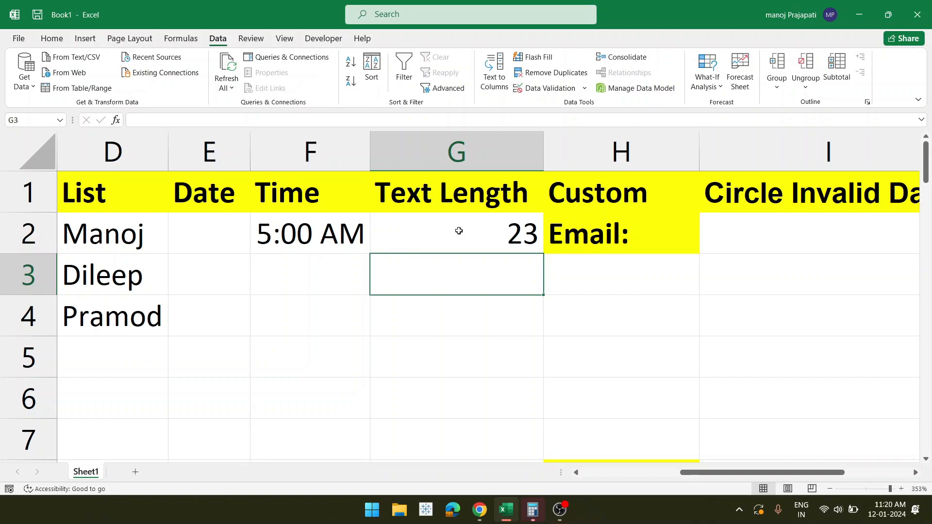
- Have 1 rejected in G3 and enter ee instead
text(1)
key(Return)
click(426, 288)
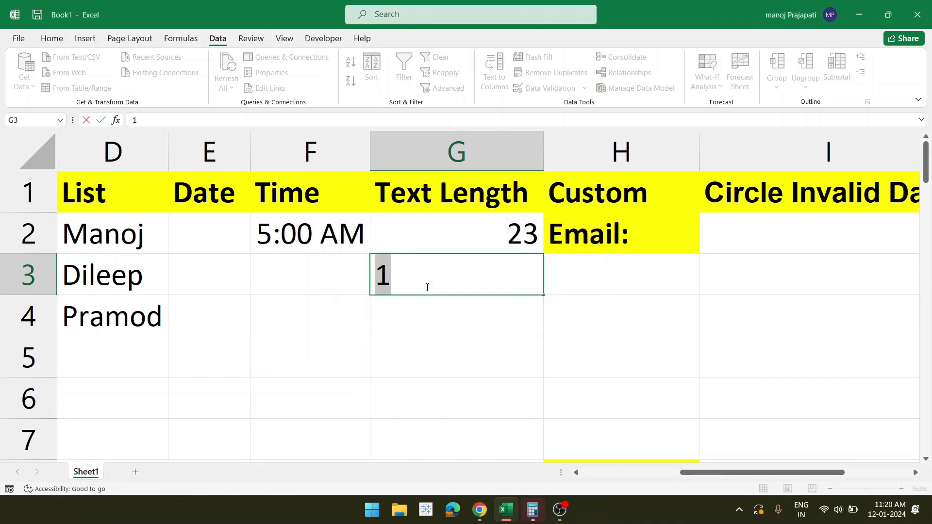
key(BackSpace)
text(ee)
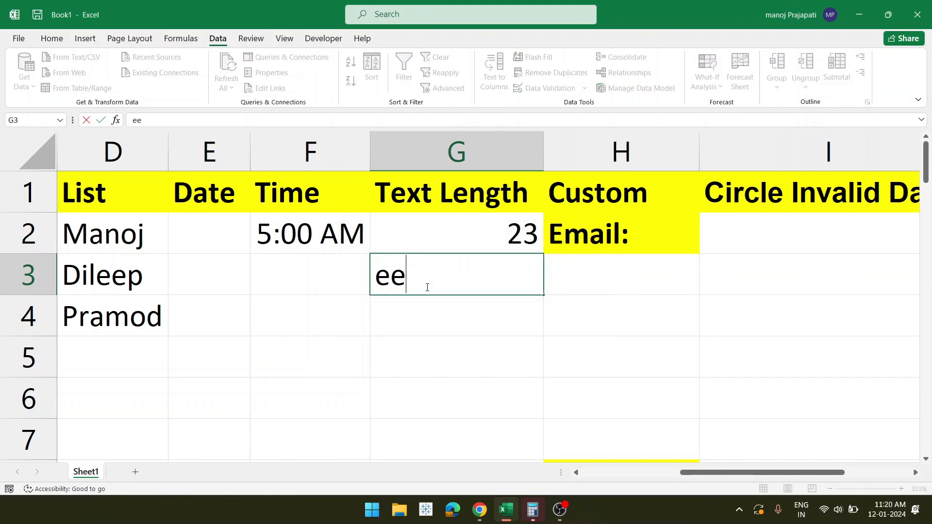
key(Return)
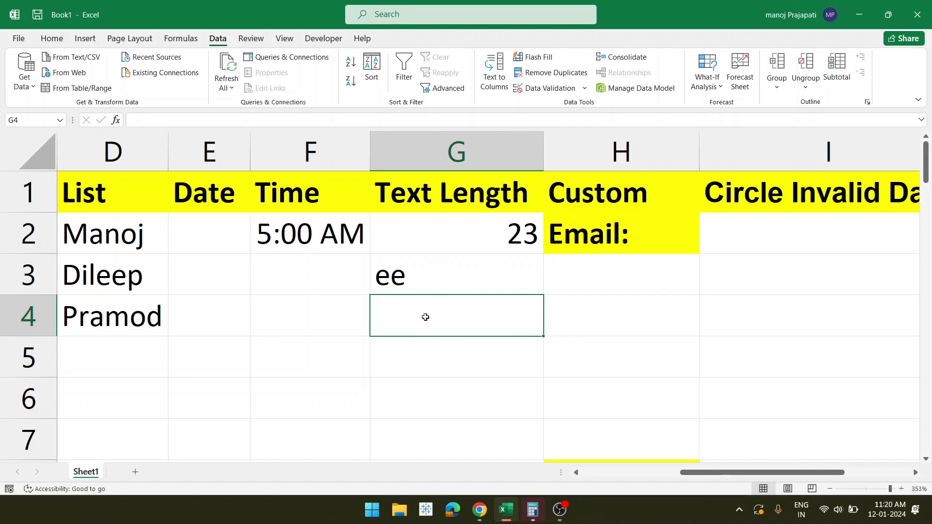
- Replace the rejected 3444543 in G4 with 55555, then enter eec in G5
text(3444543)
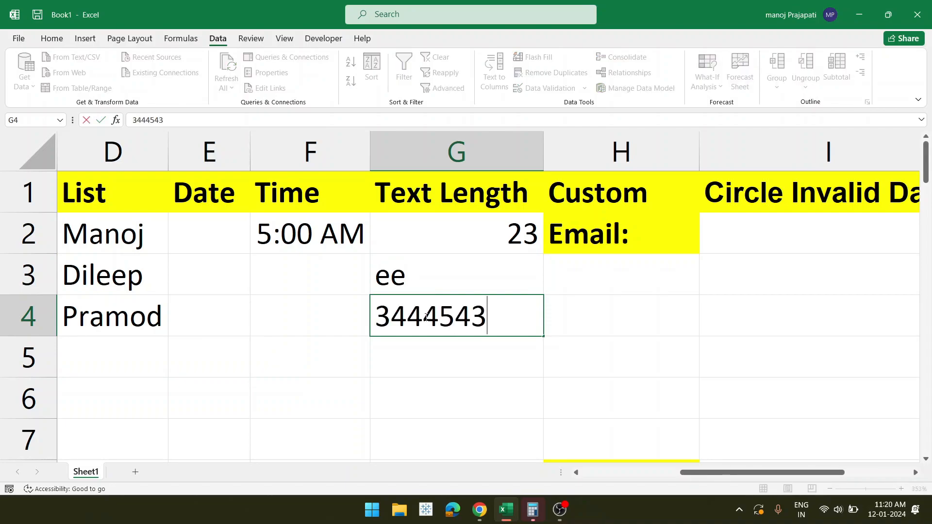
key(Return)
click(426, 288)
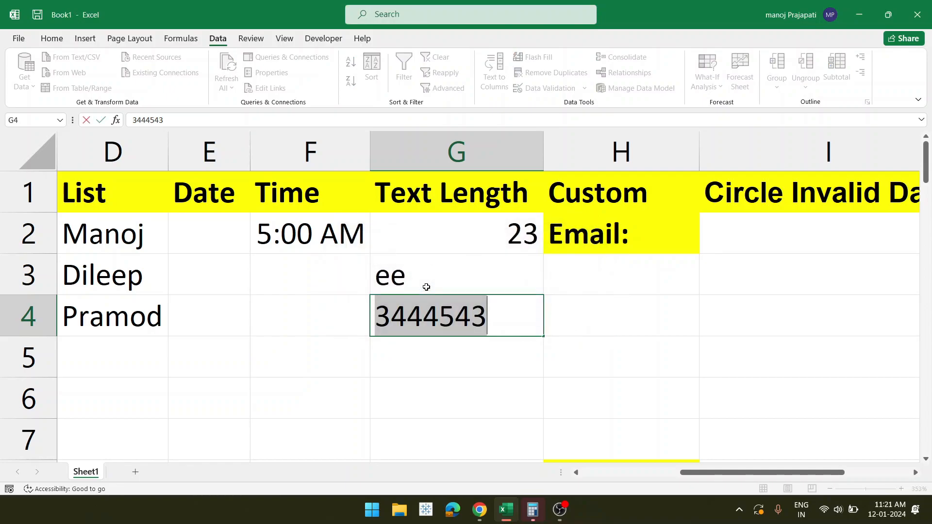
key(BackSpace)
text(55555)
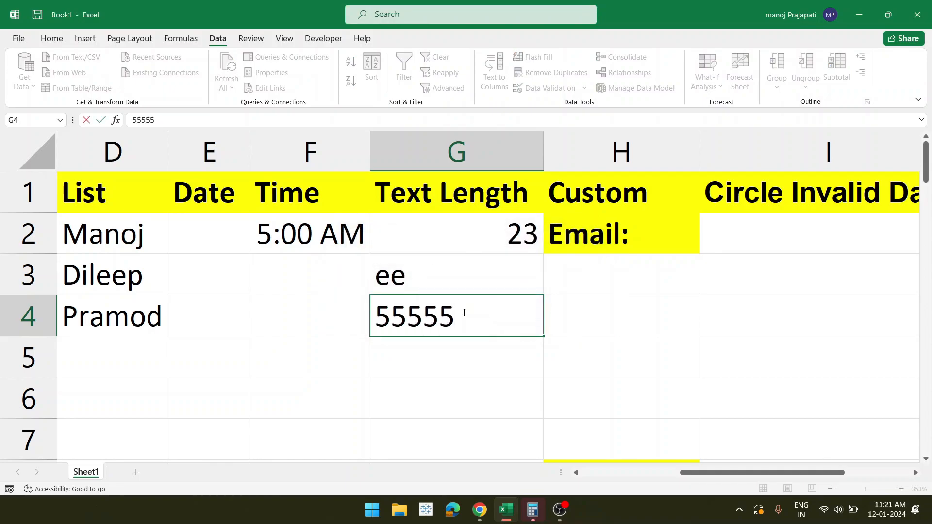
key(Return)
double_click(447, 365)
text(eec)
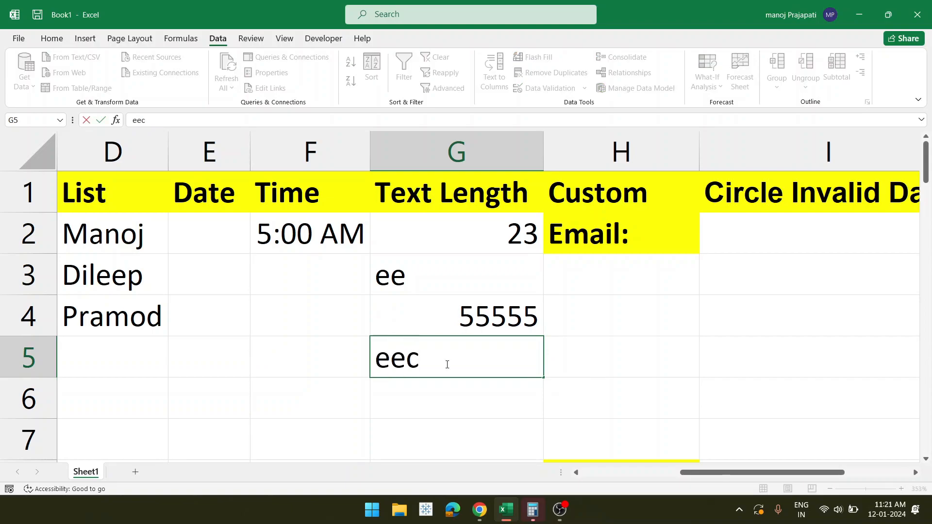
key(Return)
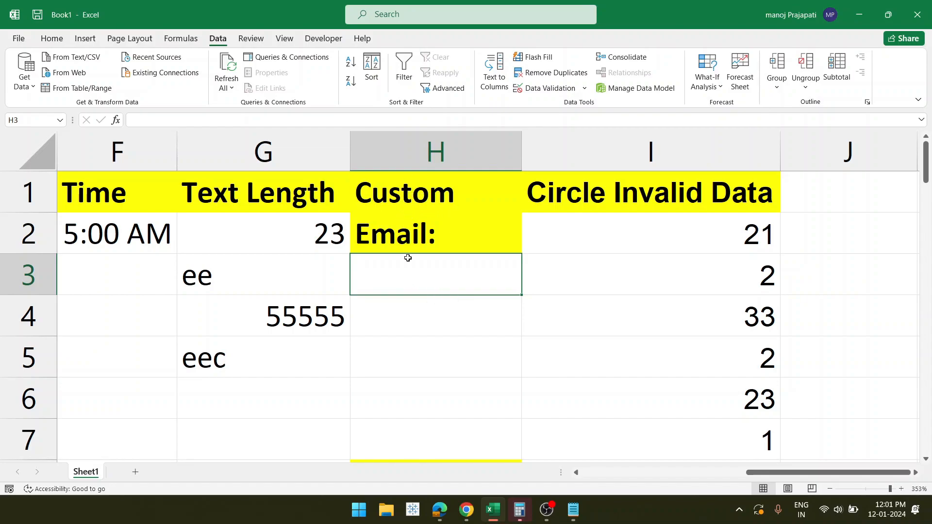
- For cell H3, choose Custom in Data Validation's Allow list and focus the empty Formula box
scroll(417, 330, down, 1)
scroll(418, 329, up, 1)
click(417, 318)
click(417, 276)
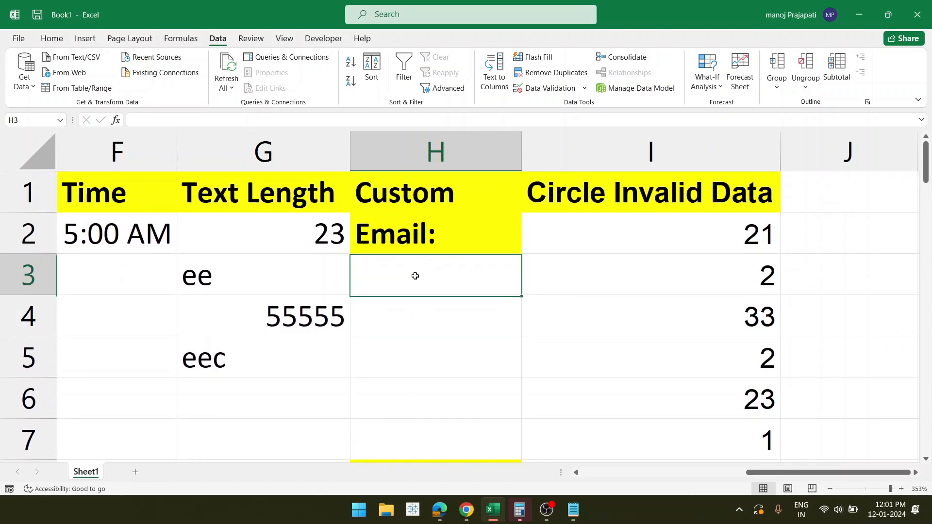
click(554, 88)
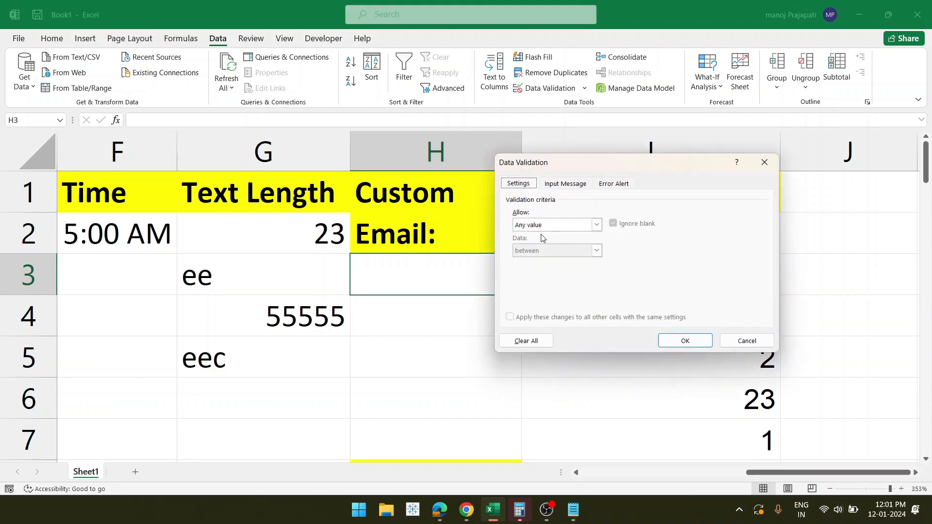
click(596, 225)
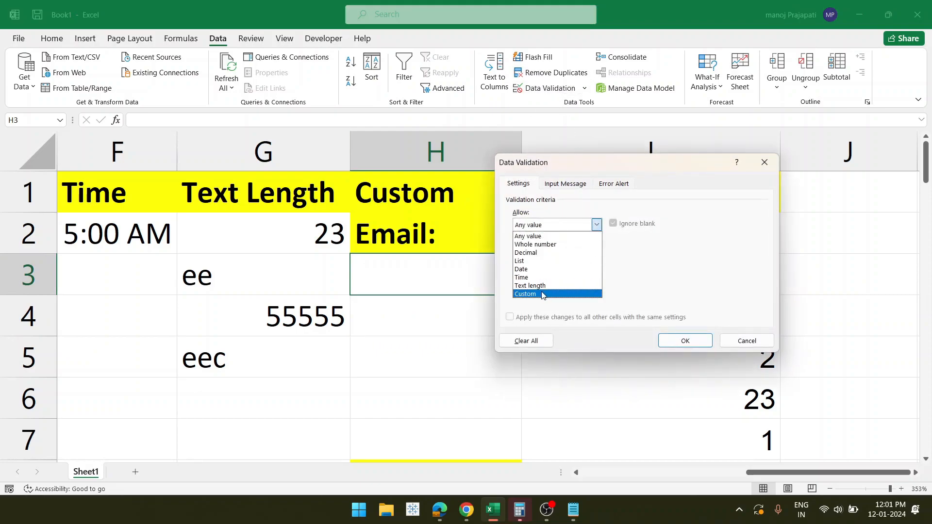
click(542, 294)
click(536, 277)
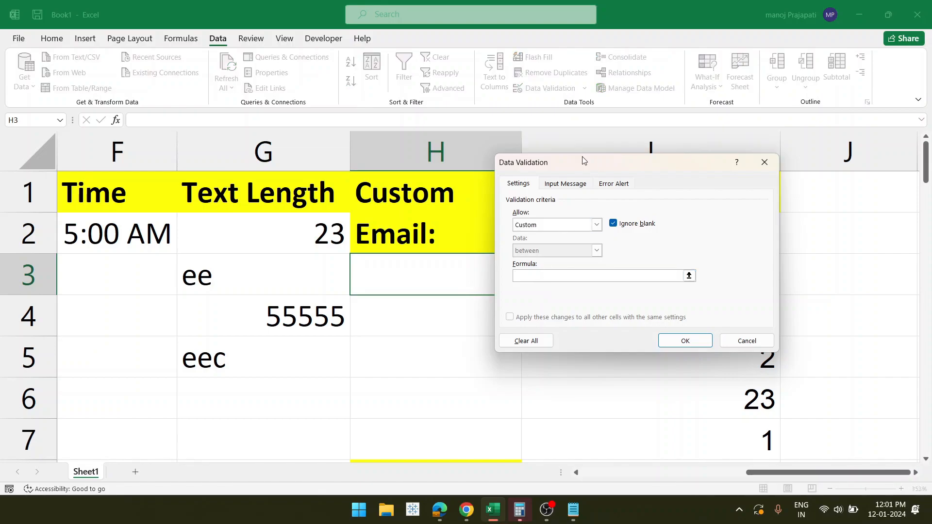
drag(578, 170, 621, 174)
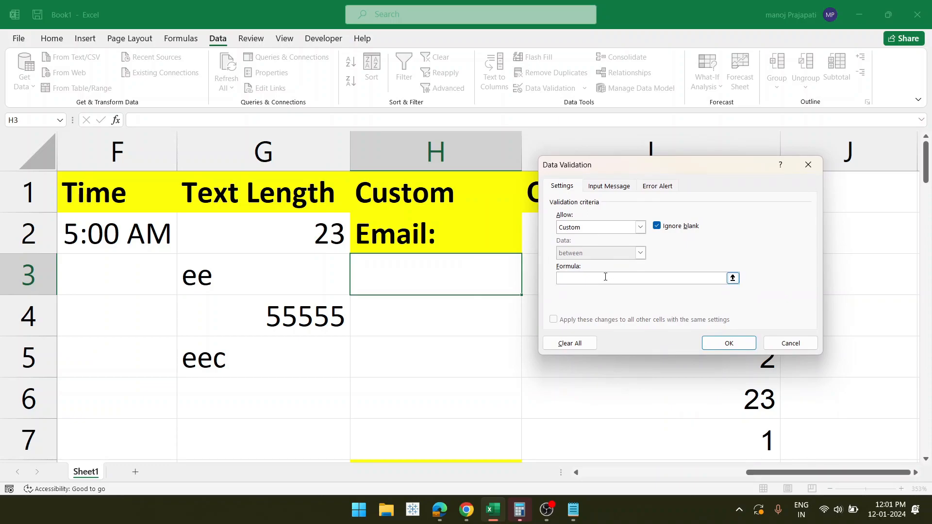
- Bring Notepad forward and look over the saved email-check formula
click(575, 511)
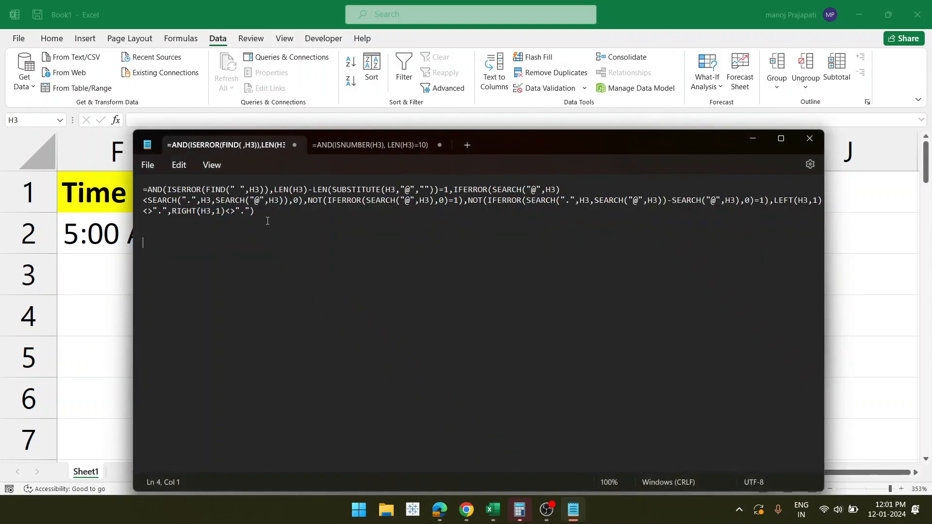
drag(269, 216, 145, 196)
click(214, 235)
click(235, 190)
drag(412, 190, 407, 193)
drag(293, 234, 144, 190)
click(144, 189)
click(267, 229)
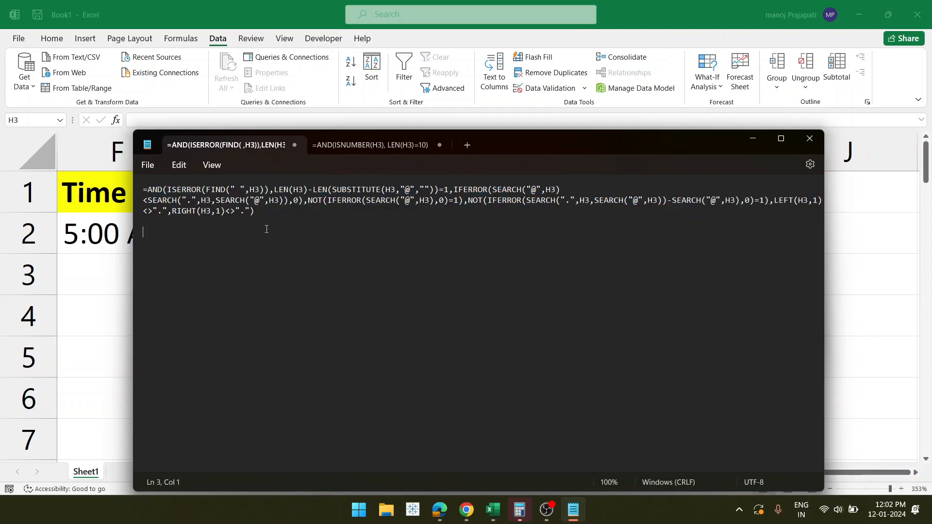
- Check the H3 references inside the formula's FIND, LEN and SUBSTITUTE parts
click(254, 188)
double_click(255, 188)
click(298, 189)
double_click(298, 190)
double_click(391, 189)
click(392, 193)
key(shift+Left)
key(shift+Left)
key(shift+Left)
key(Left)
drag(397, 192, 385, 191)
click(385, 191)
key(shift+Right)
key(shift+Right)
key(shift+Right)
key(shift+Right)
key(shift+Right)
key(shift+Right)
key(shift+Right)
key(shift+Right)
key(shift+Right)
key(shift+Right)
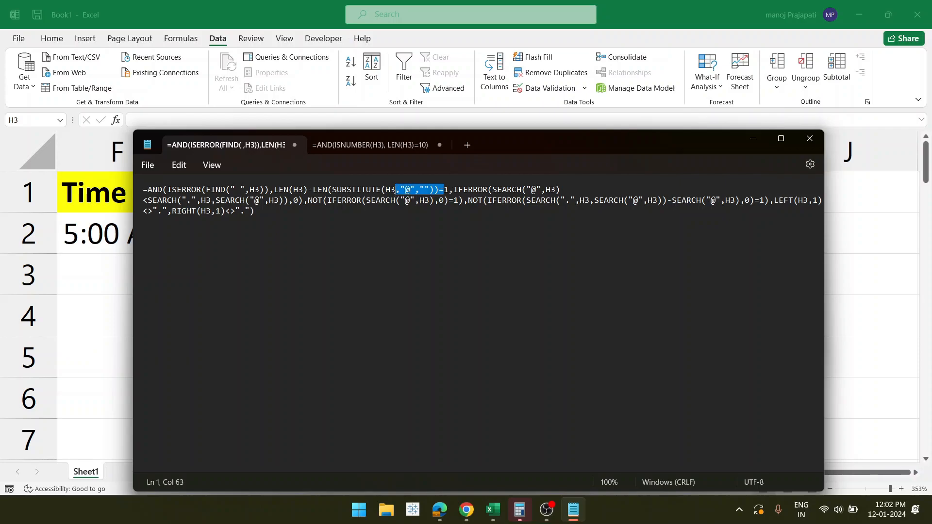
click(391, 189)
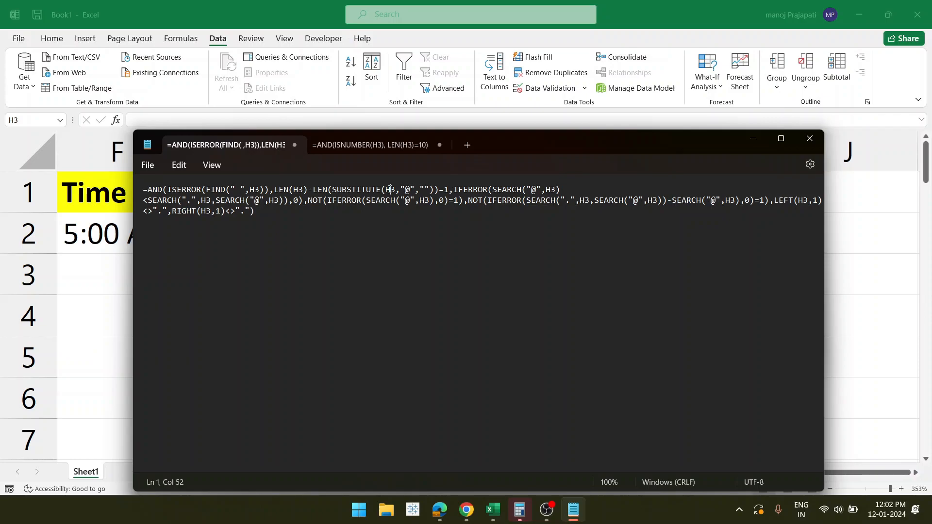
- Open Find and Replace for A1→H3, close it, then select the full formula text
key(ctrl+f)
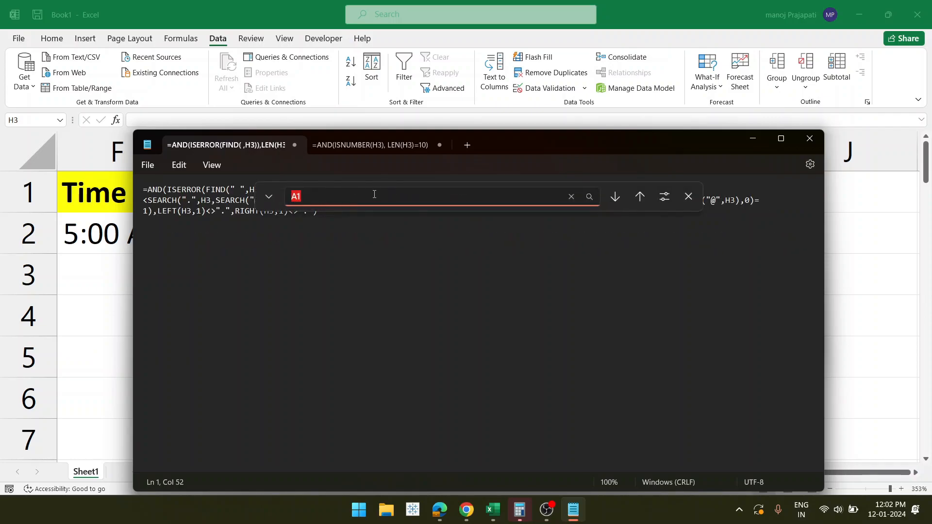
click(268, 198)
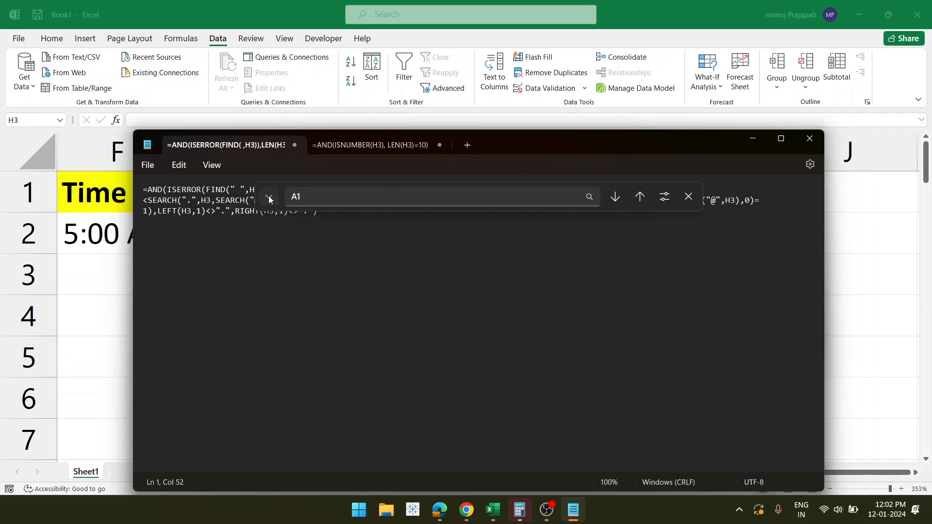
click(689, 197)
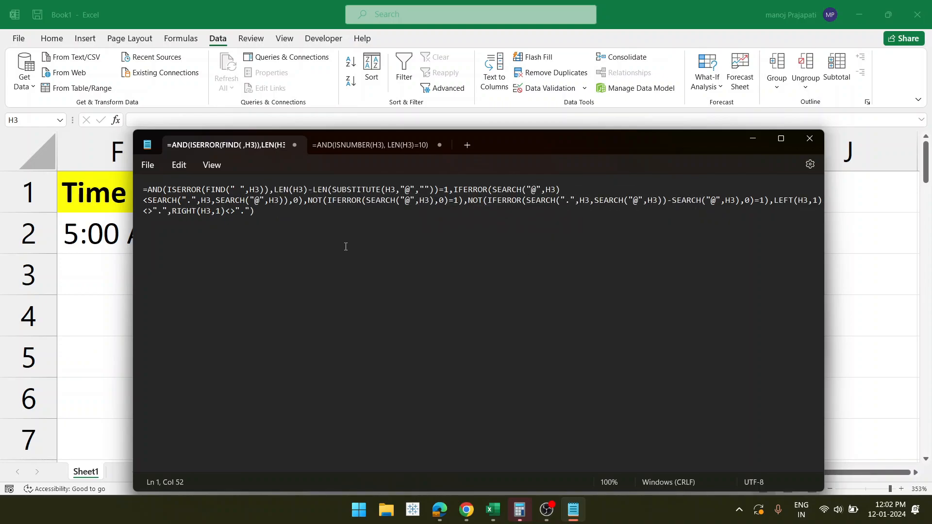
drag(345, 247, 146, 191)
click(281, 214)
drag(281, 214, 124, 181)
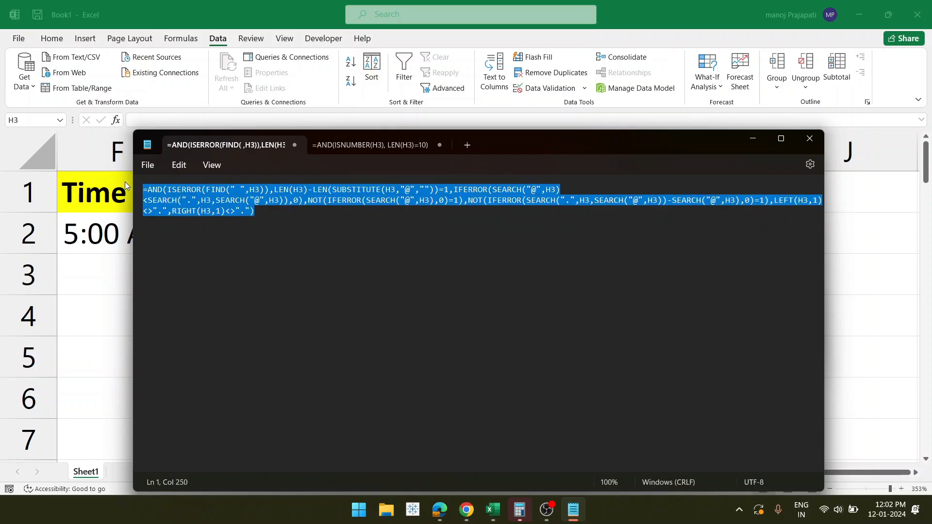
- Paste the copied email formula as H3's Custom validation rule, confirm it, and minimize Notepad
key(alt+Tab)
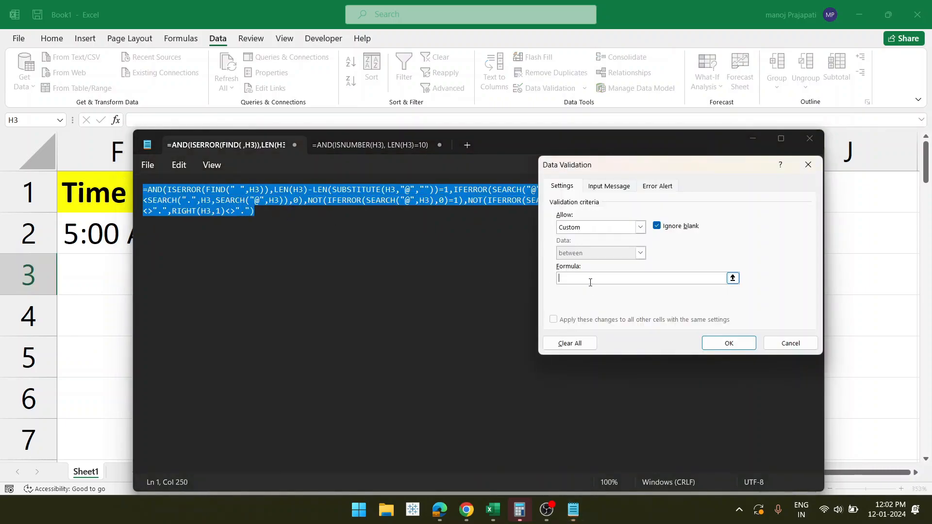
key(ctrl+v)
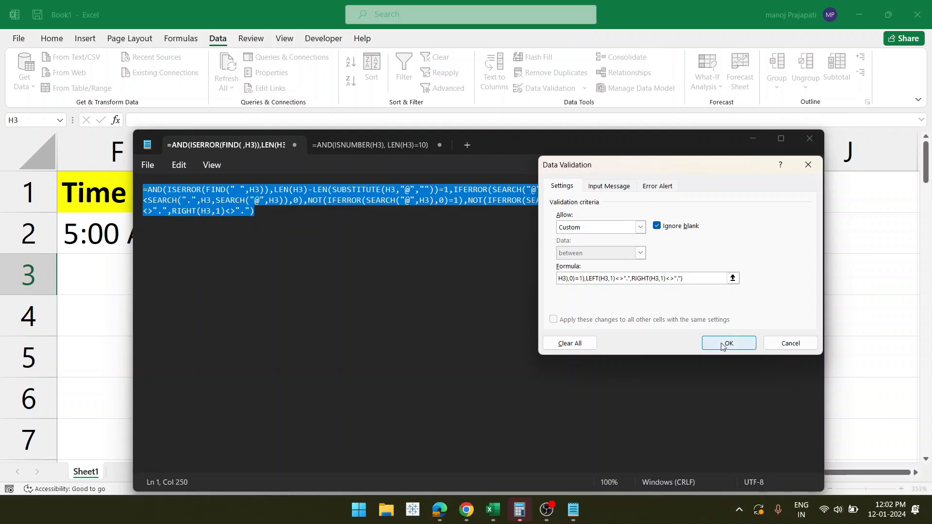
click(719, 348)
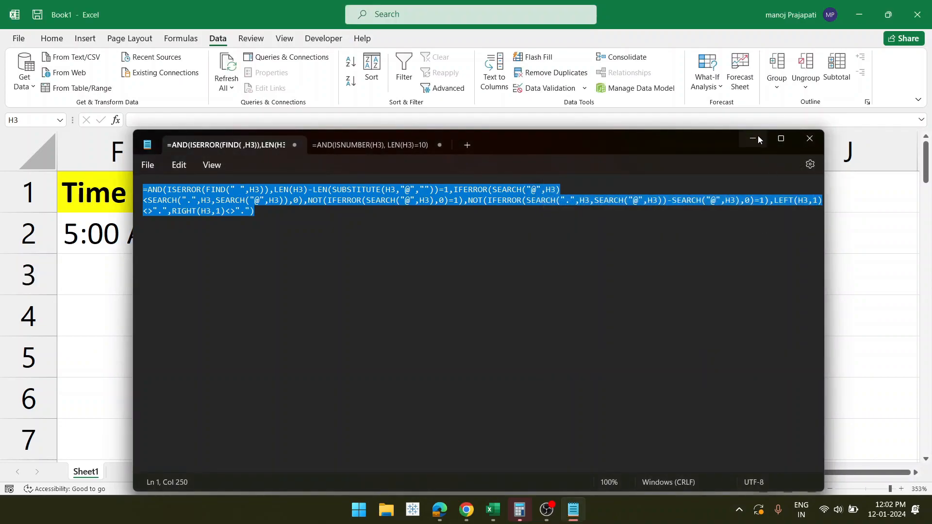
click(753, 140)
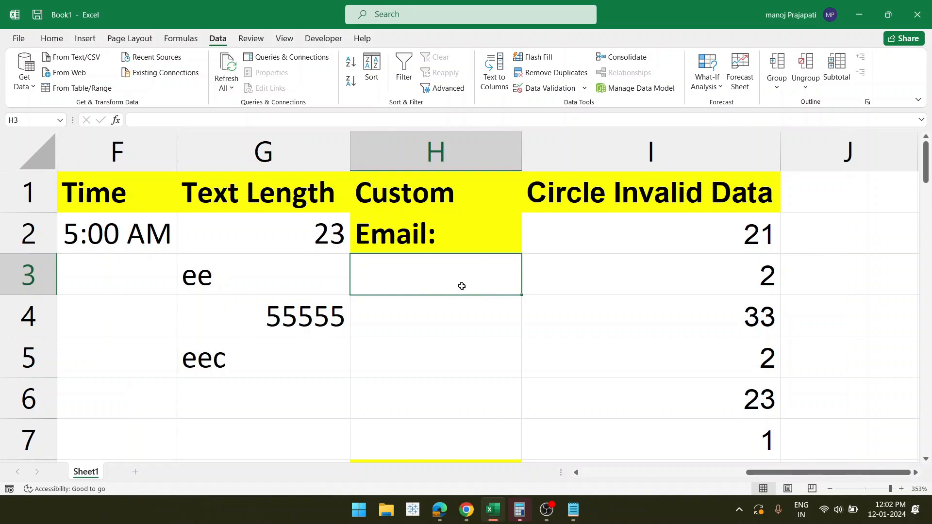
- Extend H3's rule down to row 7 and have sdf and as@. rejected in H3
drag(522, 294, 518, 442)
click(432, 263)
text(sdf)
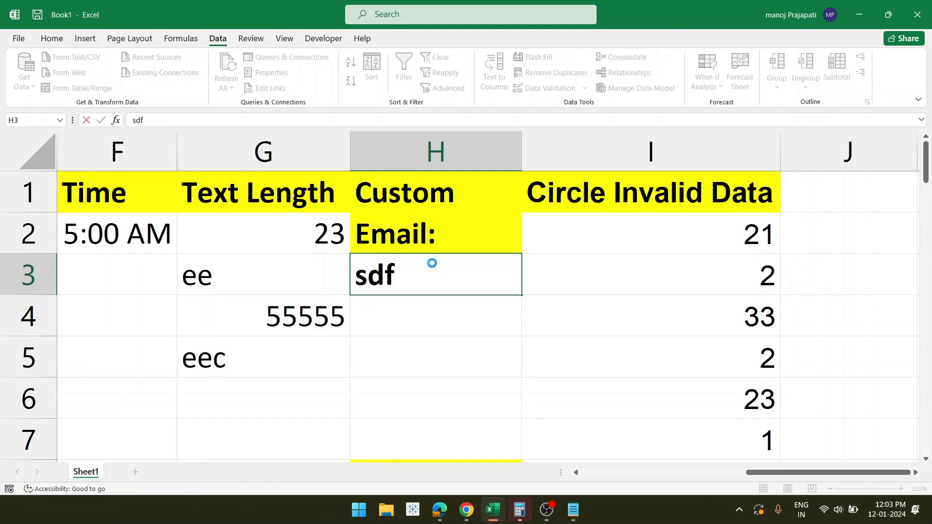
key(Return)
click(426, 287)
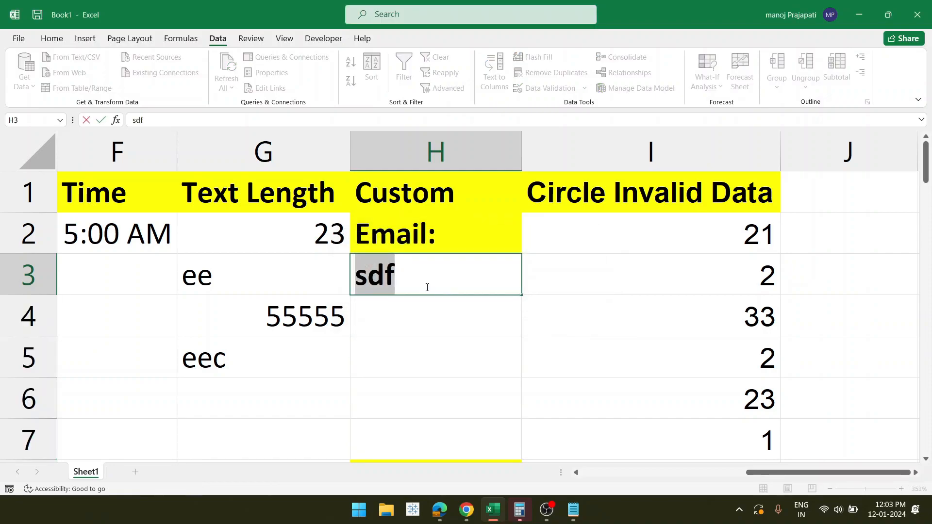
key(BackSpace)
text(as)
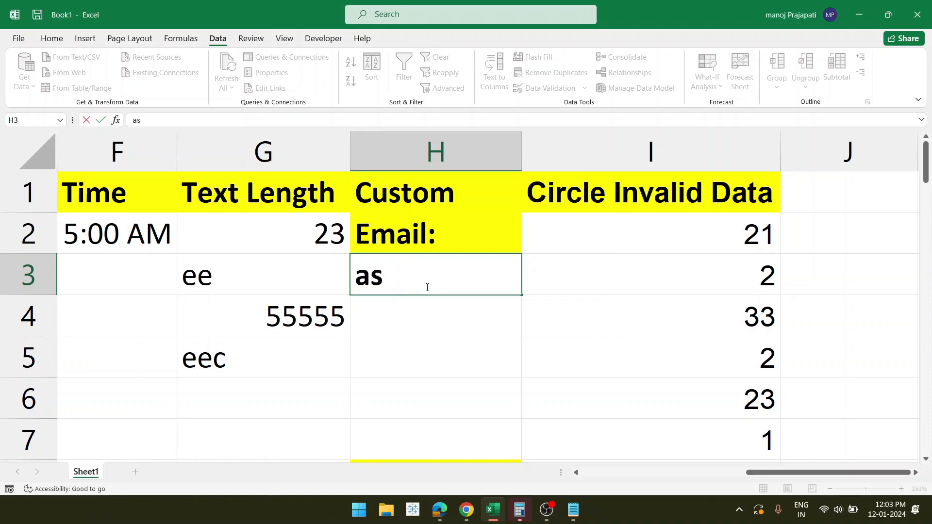
text(@.)
key(Return)
- After 1234ds.sd is rejected, enter a properly formatted sample email address in H3
click(427, 286)
key(BackSpace)
text(1234ds)
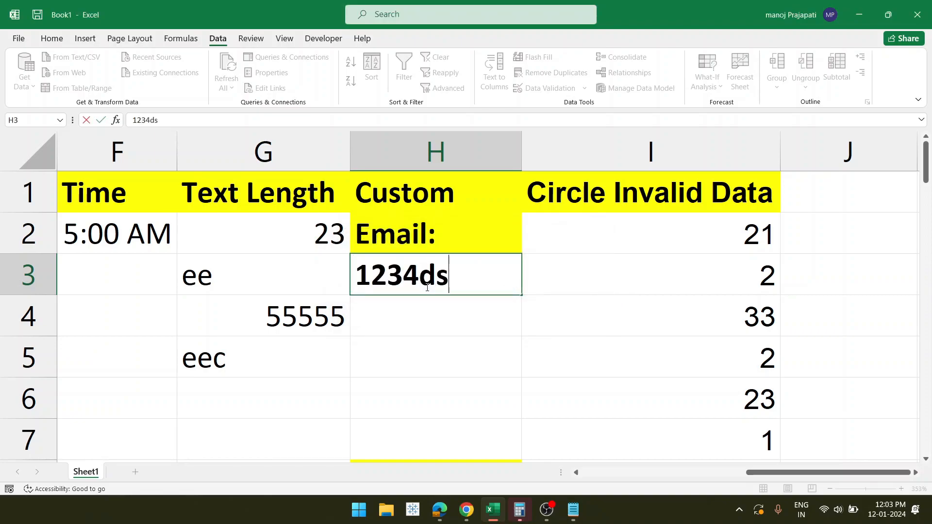
text(.sd)
key(Return)
click(426, 286)
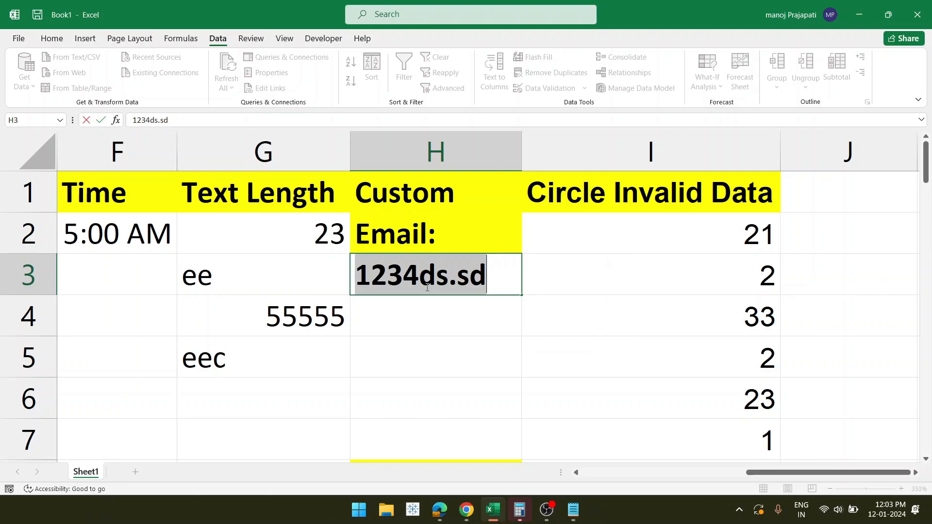
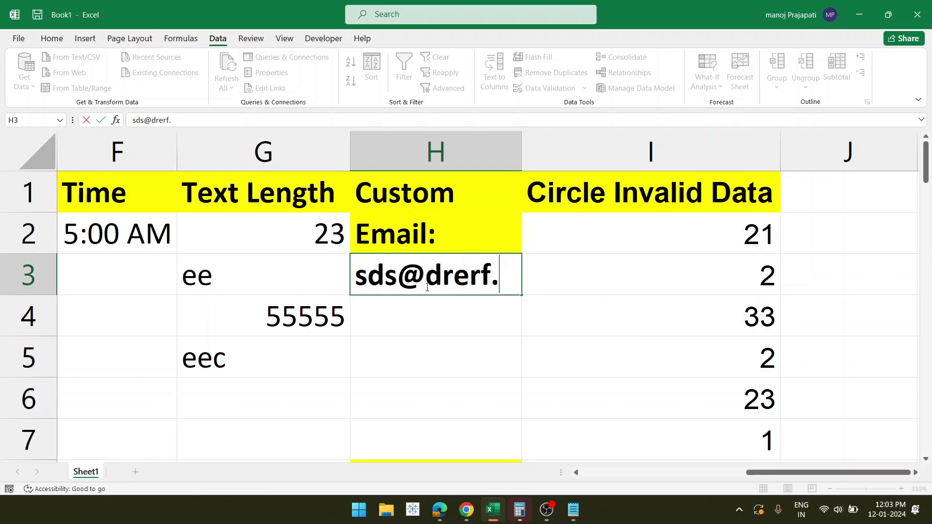
key(Return)
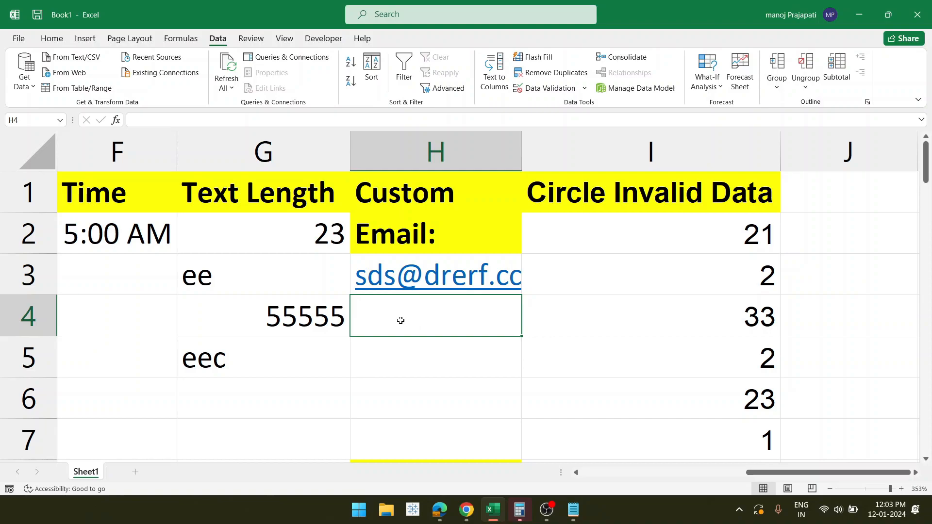
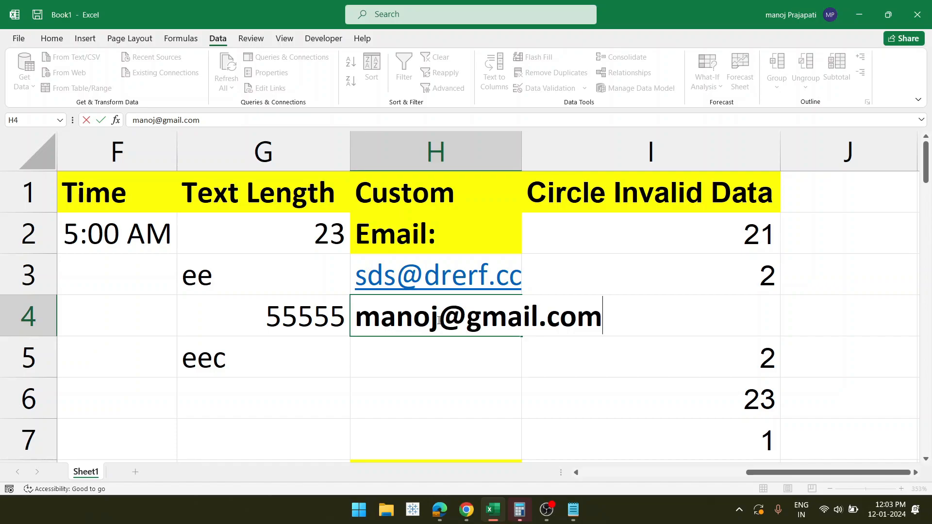
- Enter a second sample email address in H4 and commit it
double_click(437, 319)
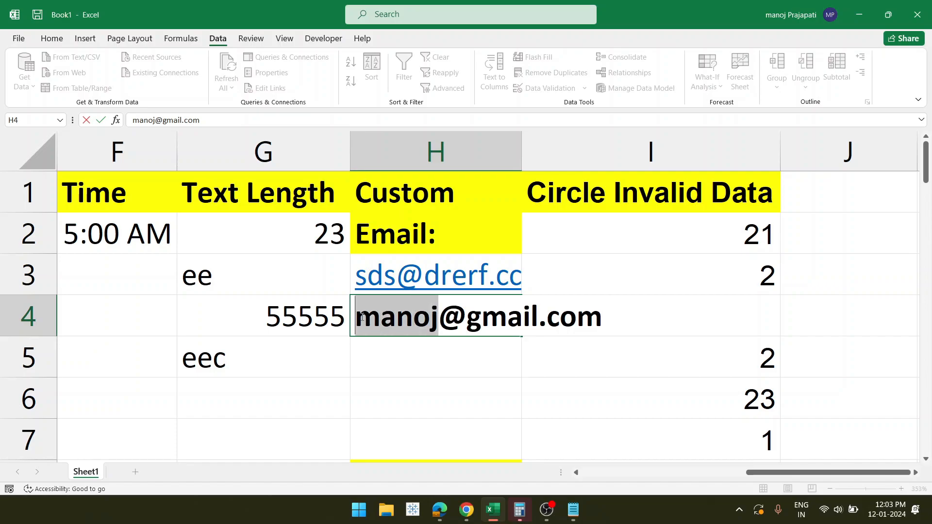
drag(466, 318, 534, 317)
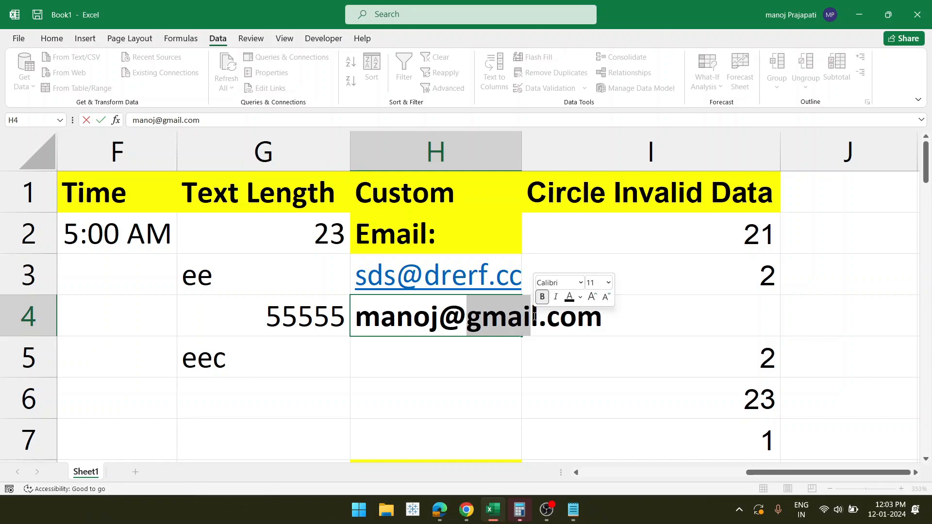
click(548, 316)
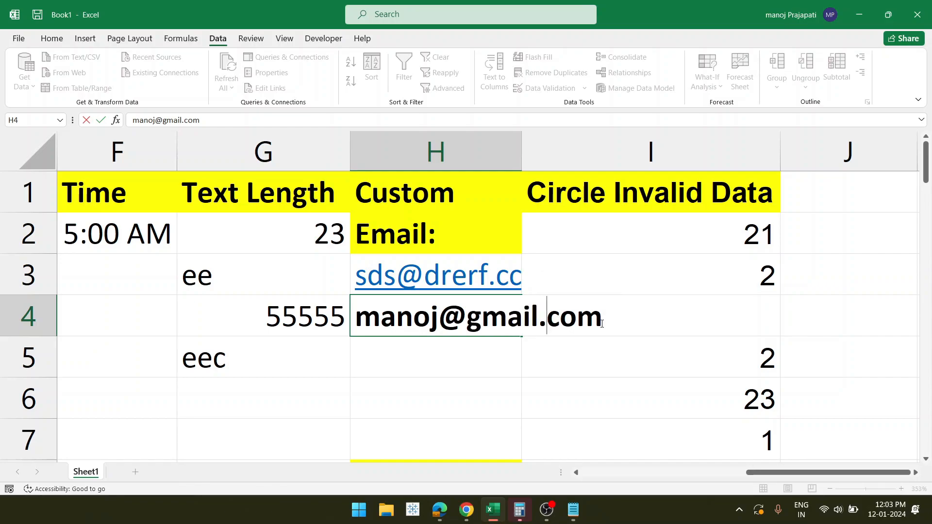
drag(601, 318, 342, 316)
key(Return)
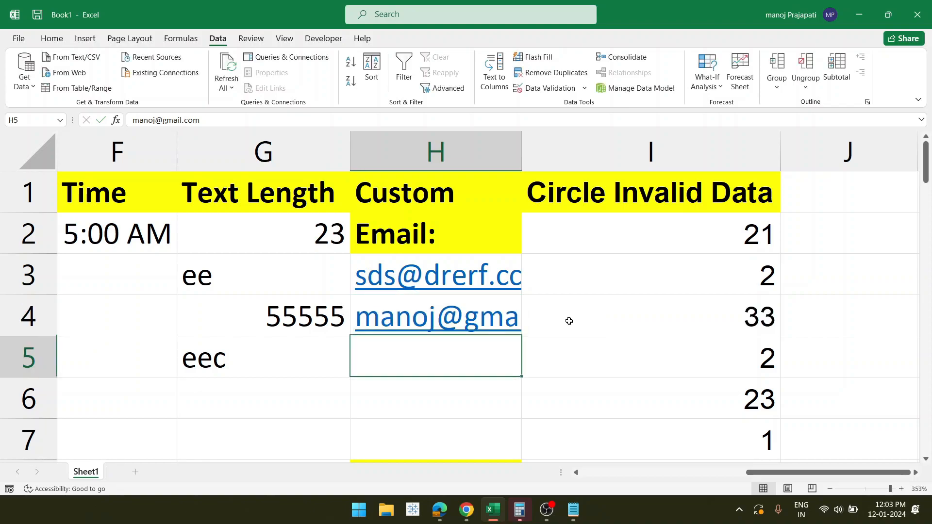
- Test 23.@.cc in H5 and cancel when validation rejects it
double_click(462, 358)
text(23.@)
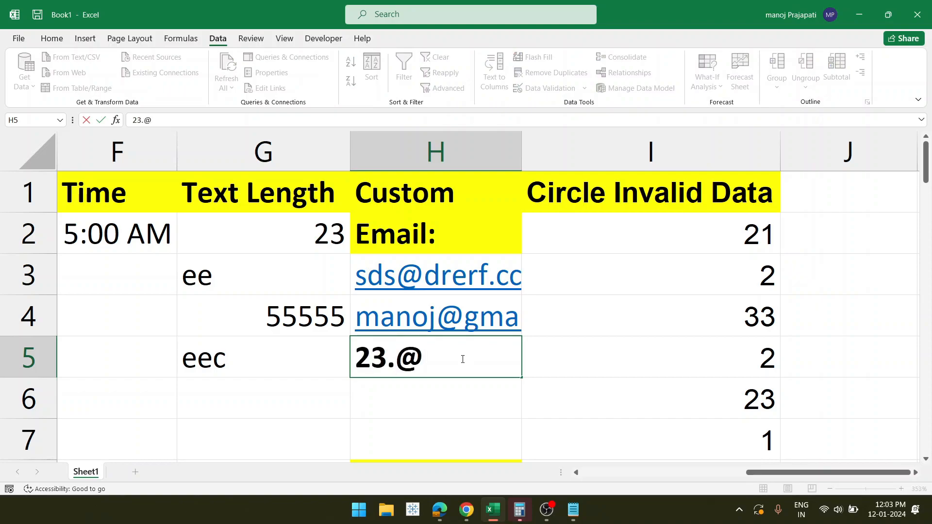
text(,)
key(BackSpace)
text(.cc)
key(Return)
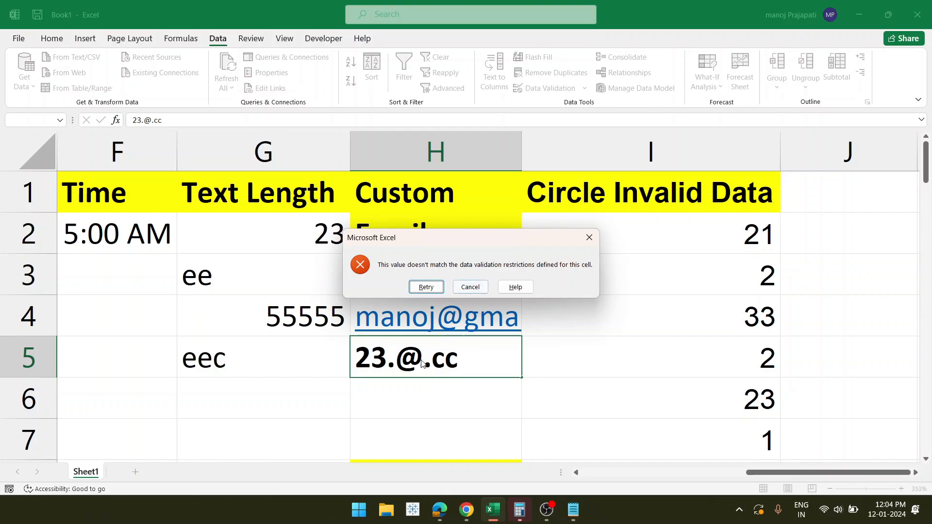
click(466, 288)
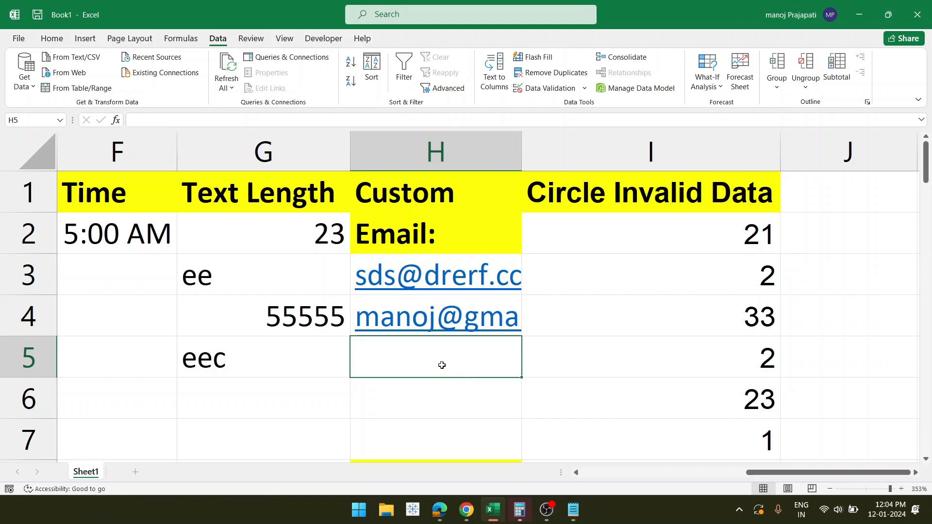
scroll(442, 365, down, 3)
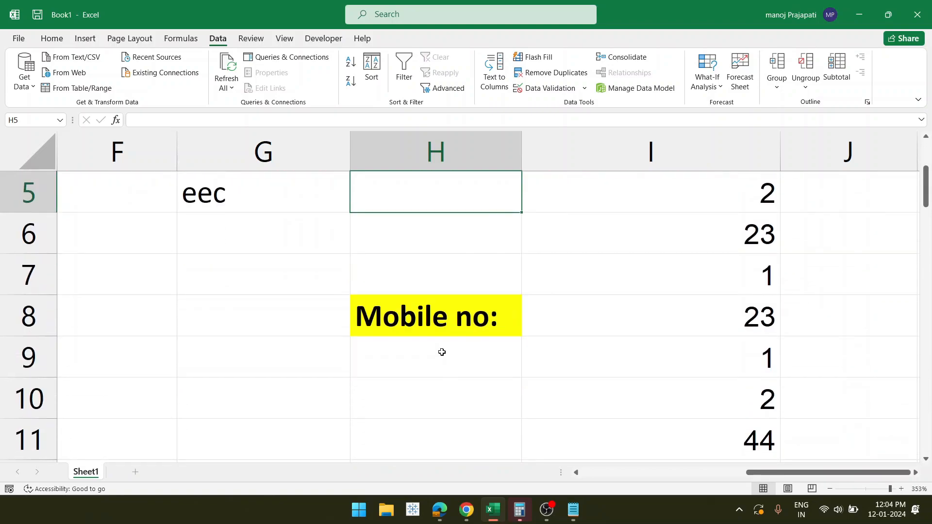
- Select H9:H20 under Mobile no: and set Data Validation to allow Custom, focusing the Formula box
click(439, 344)
scroll(437, 357, down, 1)
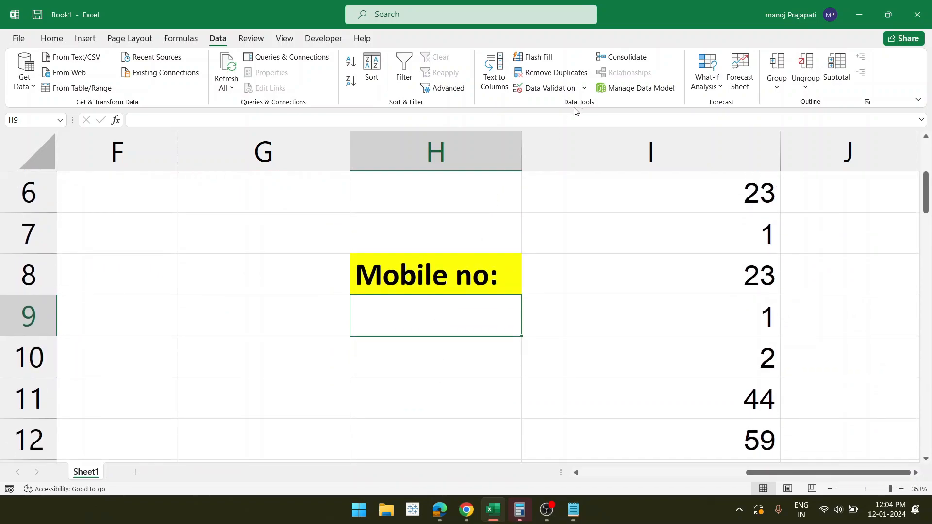
drag(523, 338, 523, 419)
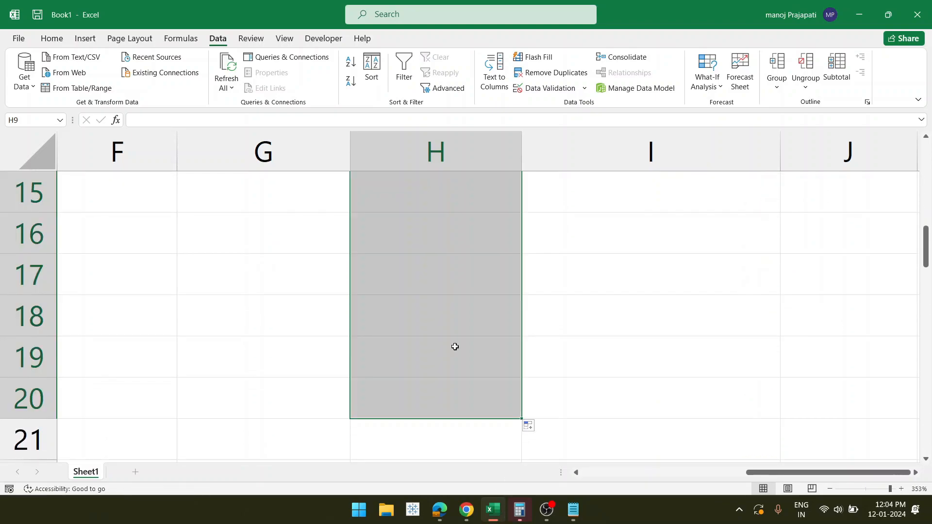
scroll(454, 347, up, 5)
scroll(439, 406, down, 2)
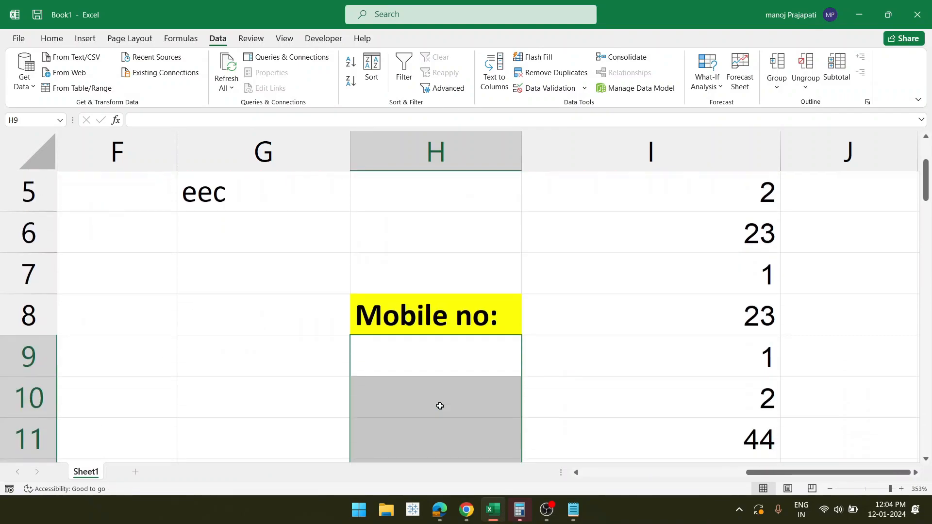
scroll(440, 405, down, 1)
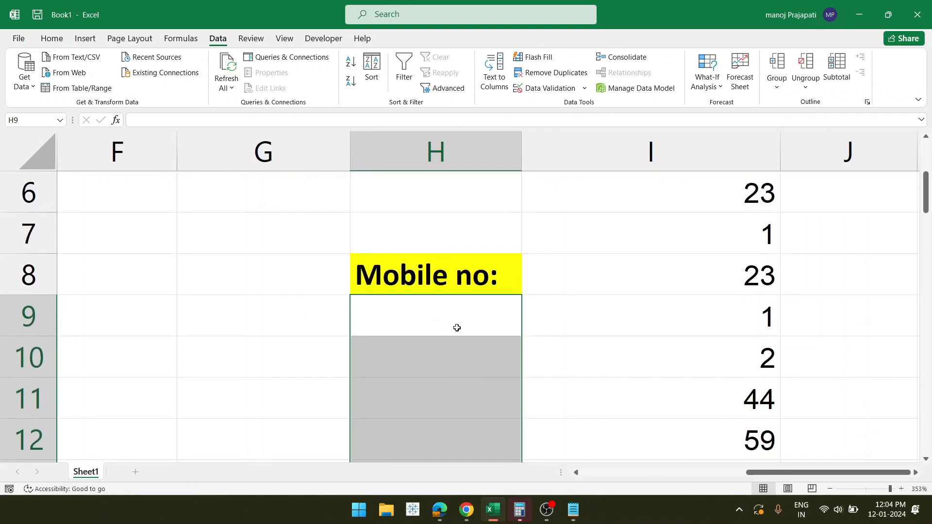
click(556, 95)
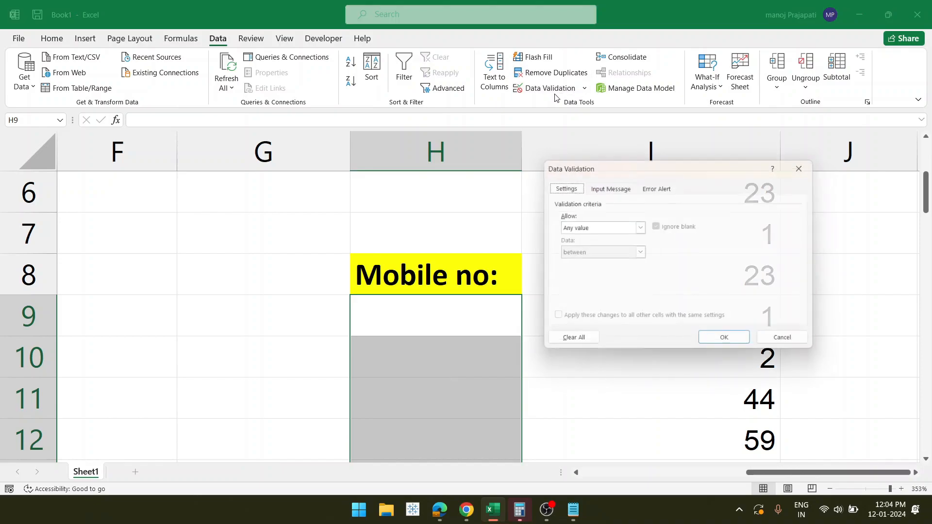
click(640, 227)
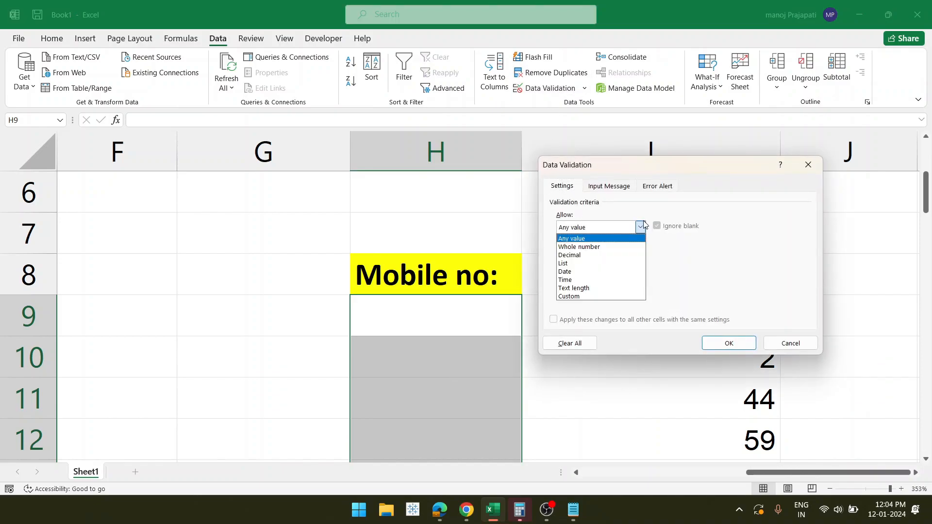
click(590, 297)
click(620, 279)
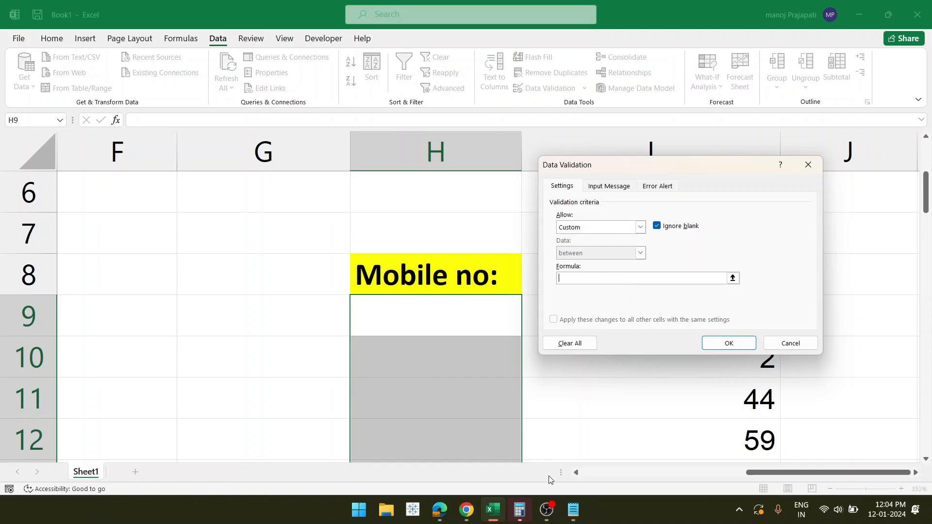
click(573, 522)
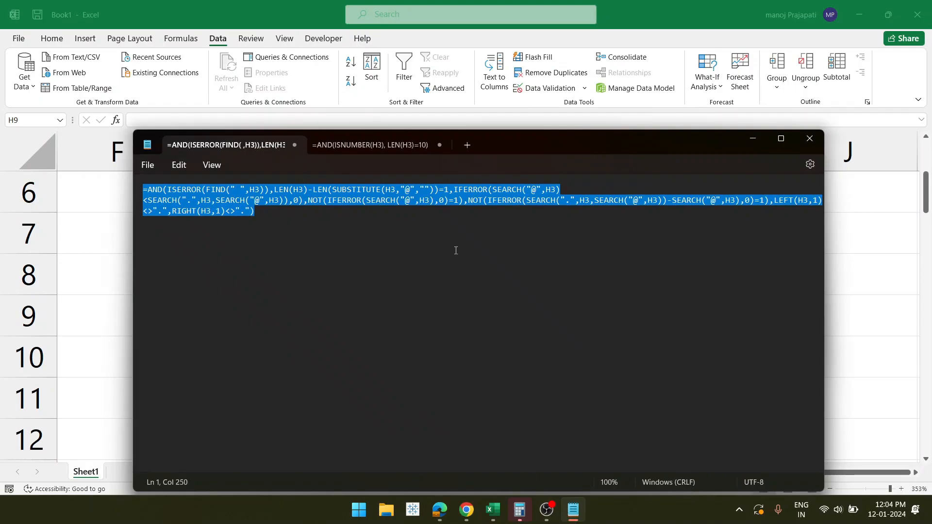
click(354, 144)
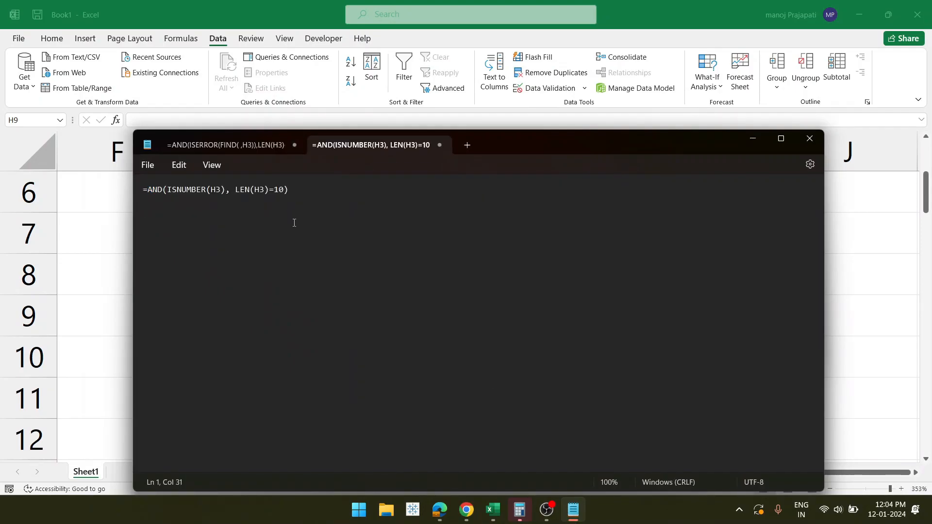
drag(308, 198, 118, 187)
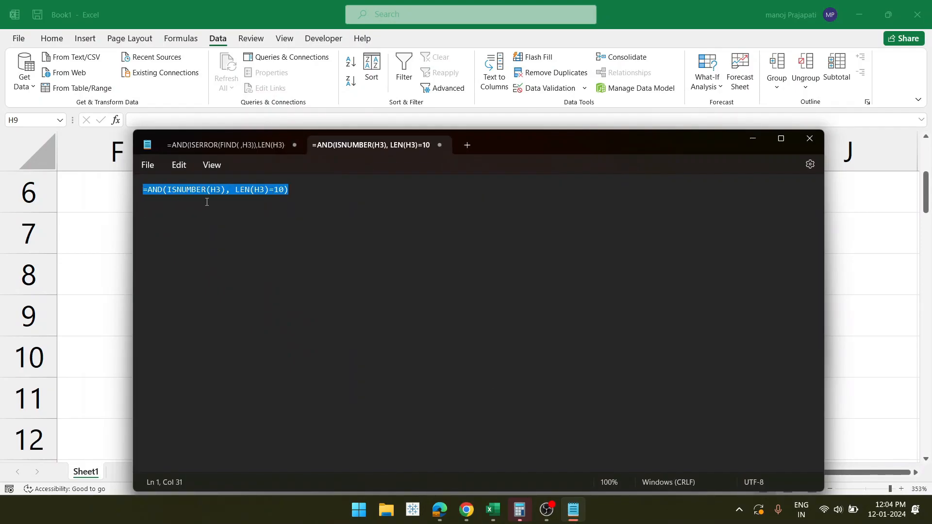
click(218, 191)
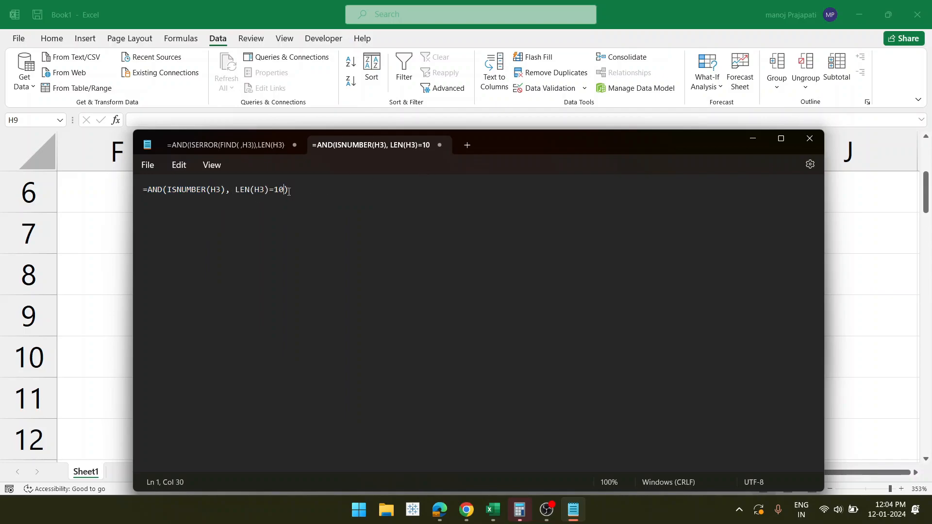
drag(275, 191, 125, 188)
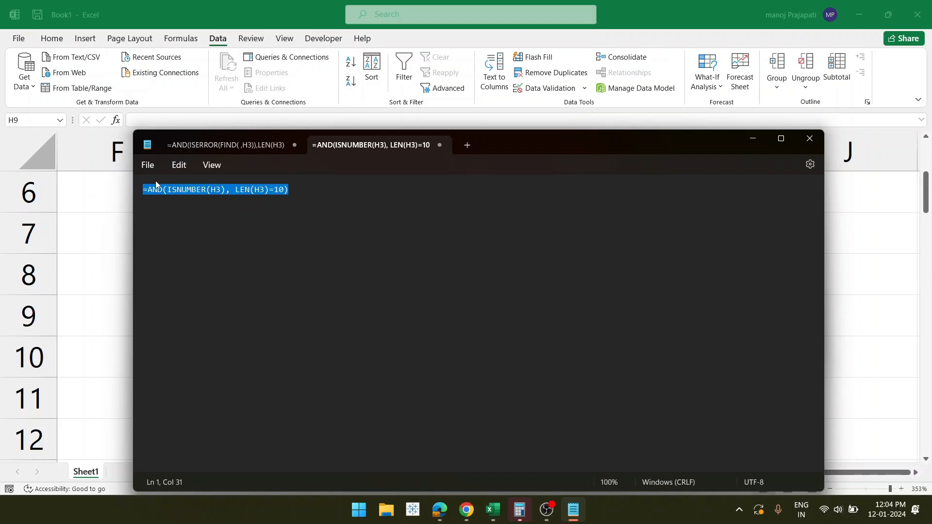
click(870, 285)
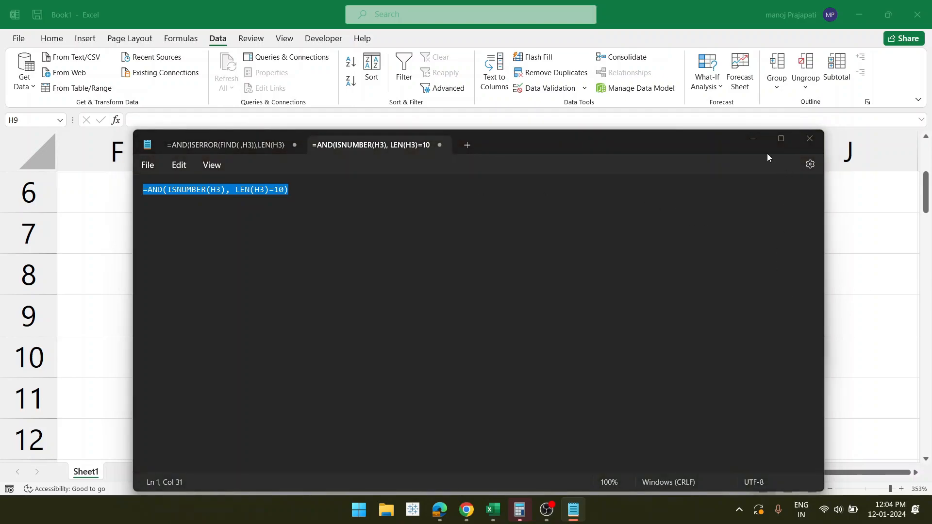
click(751, 138)
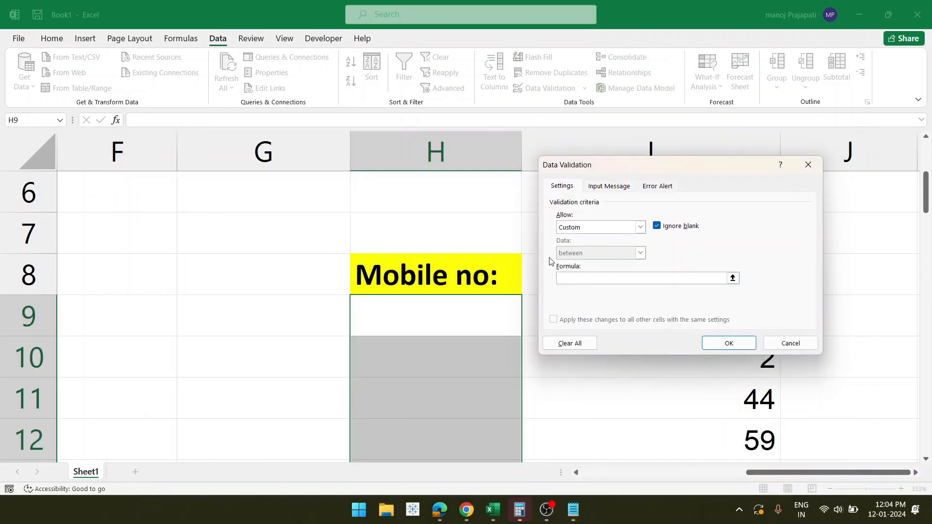
- Paste =AND(ISNUMBER(H9), LEN(H9)=10) as the Custom formula, changing H3 references to H9, and apply it
click(429, 313)
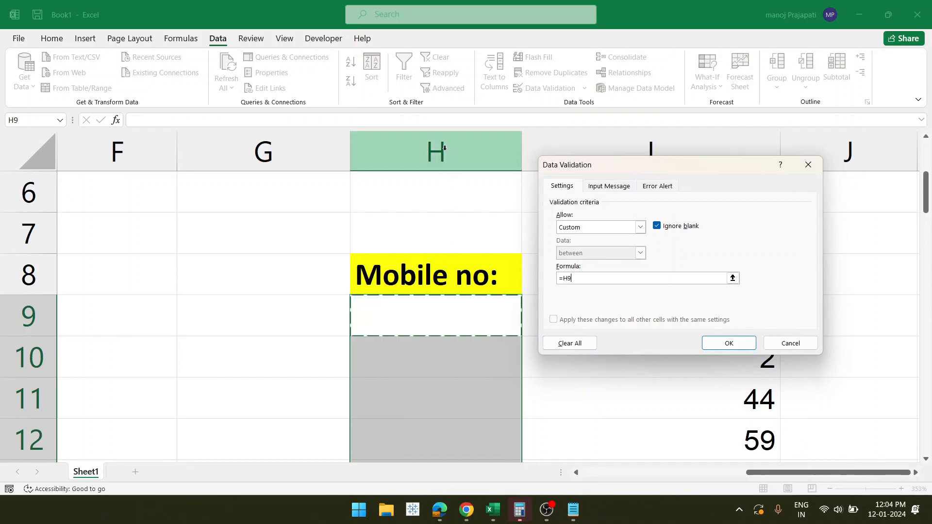
drag(609, 278, 504, 280)
key(ctrl+v)
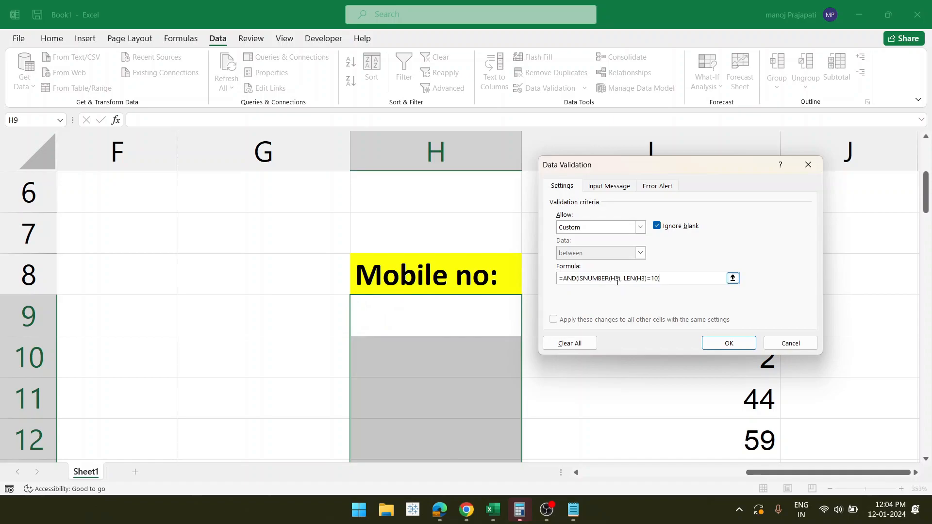
key(BackSpace)
text(H)
key(Delete)
text(9)
click(646, 278)
key(Delete)
text(9)
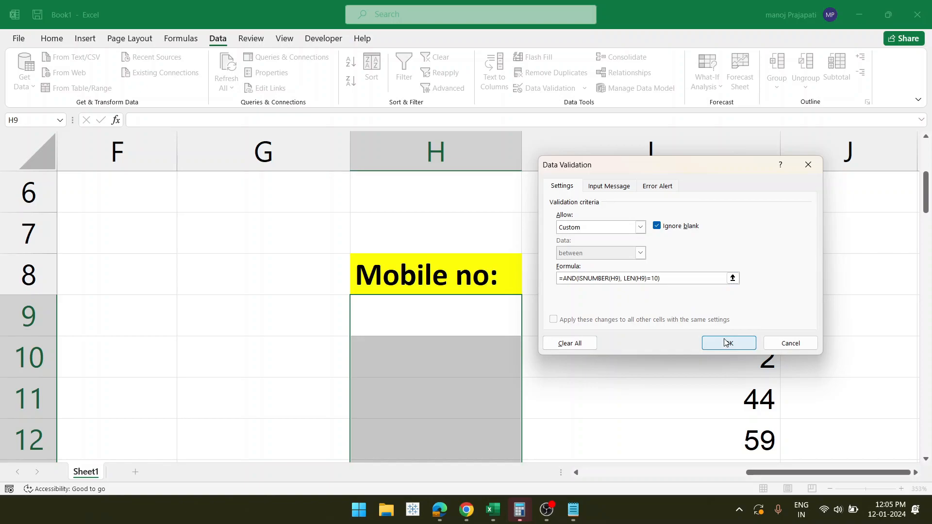
click(726, 342)
click(439, 303)
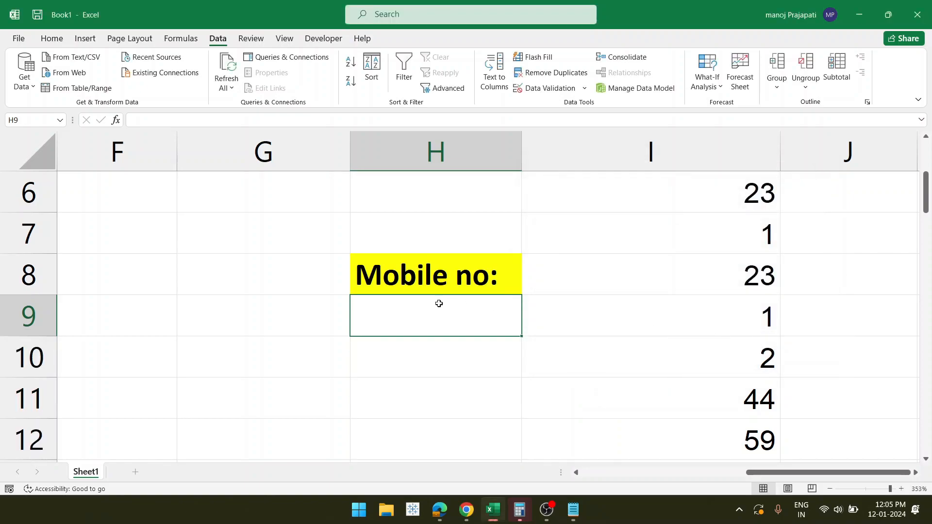
text(234)
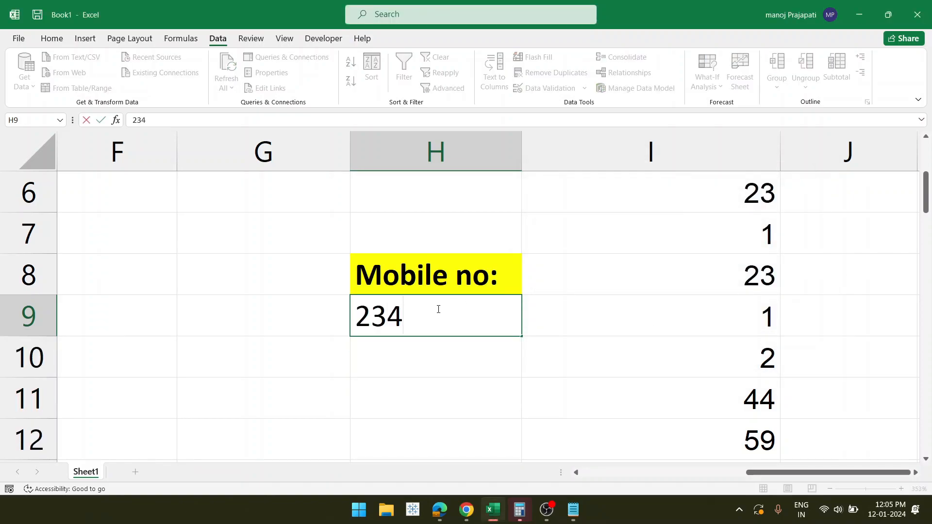
key(Return)
click(427, 287)
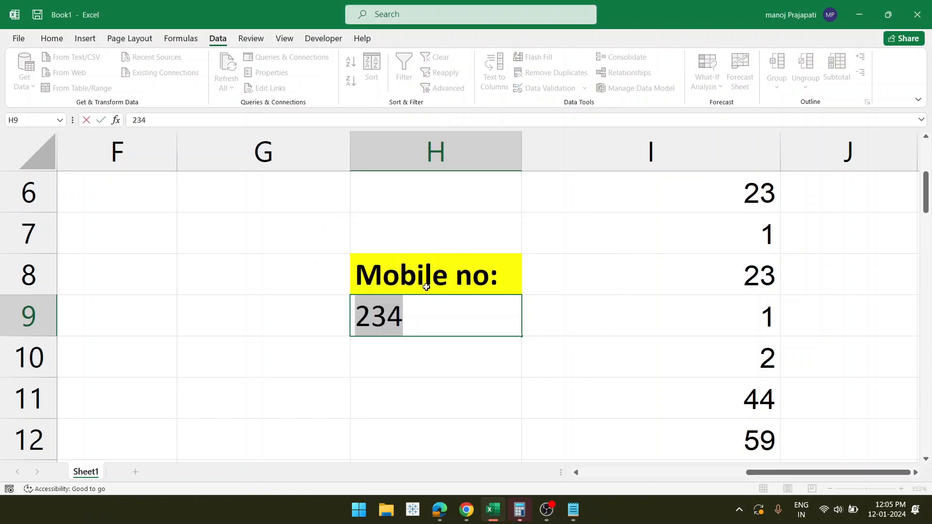
text(2)
key(Return)
click(426, 287)
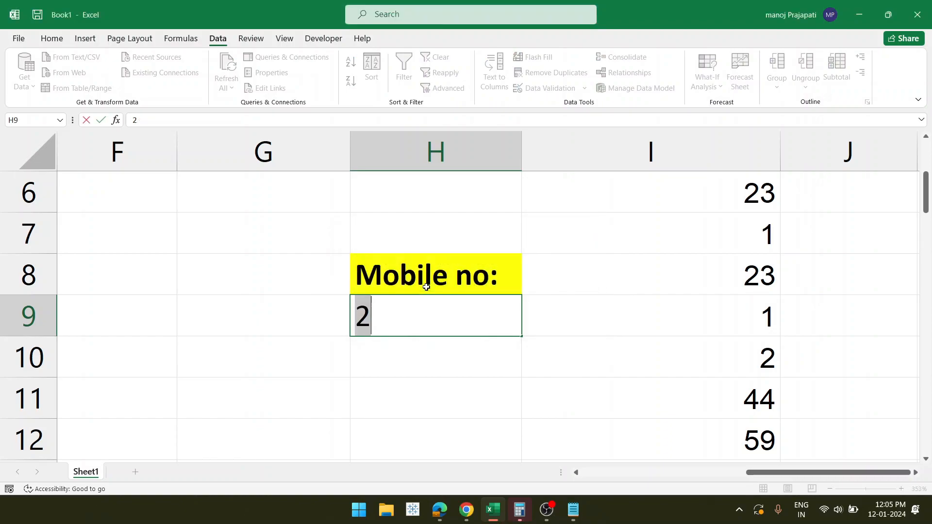
key(BackSpace)
text(1)
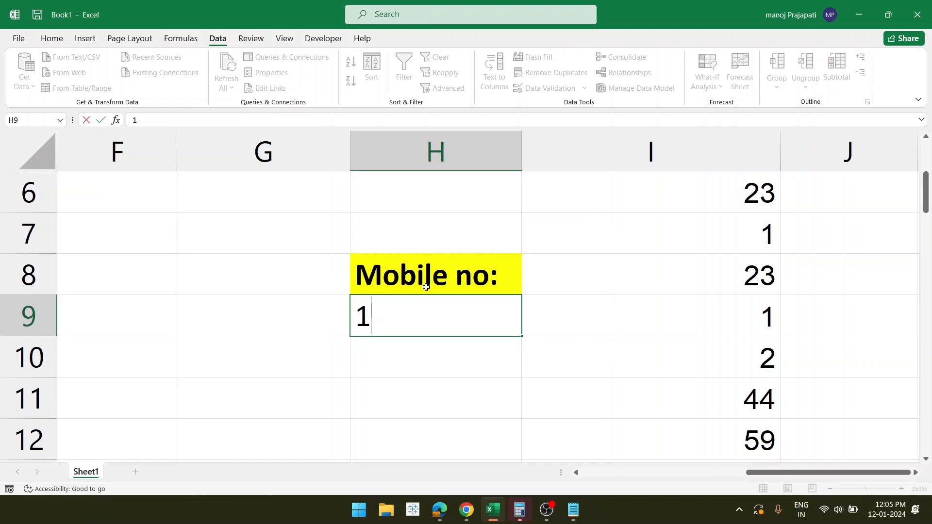
text(111111111)
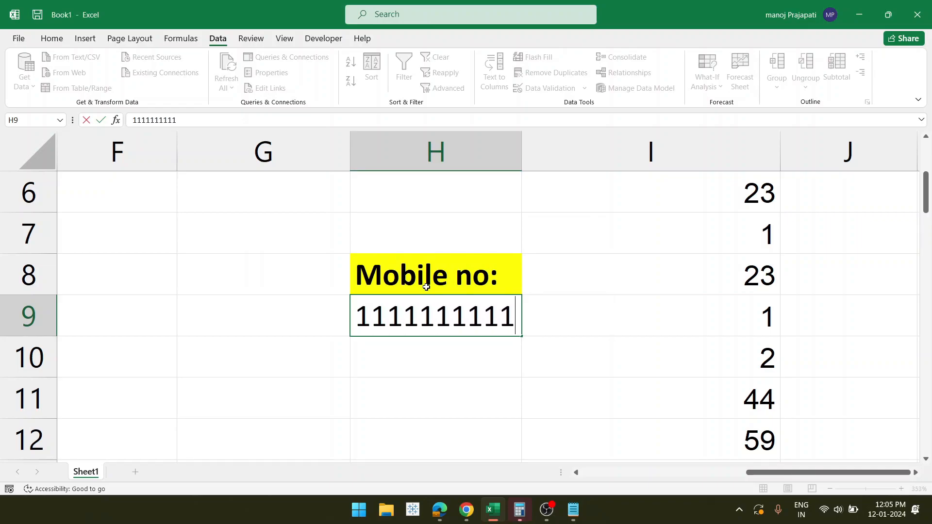
key(Return)
- Confirm H10 rejects the letter entries dsf and aaaaaaaaaa
text(dsf)
key(Return)
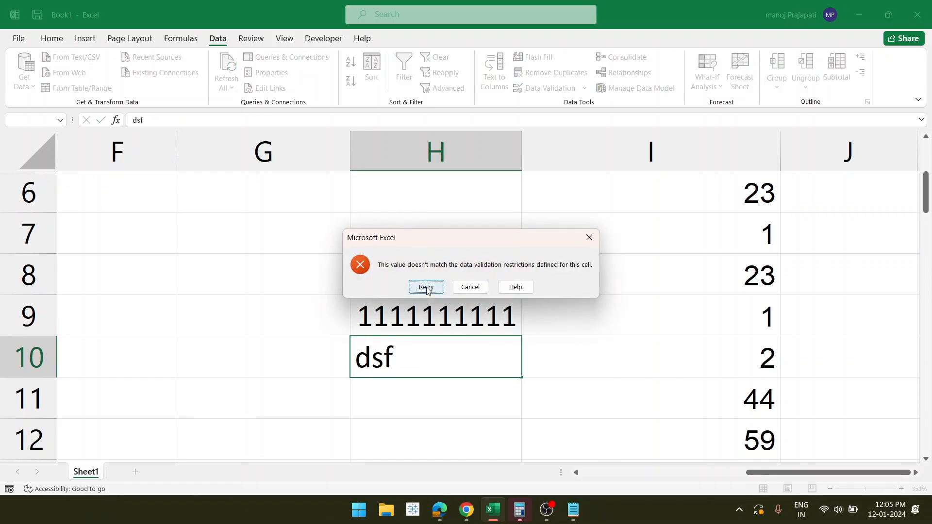
click(426, 288)
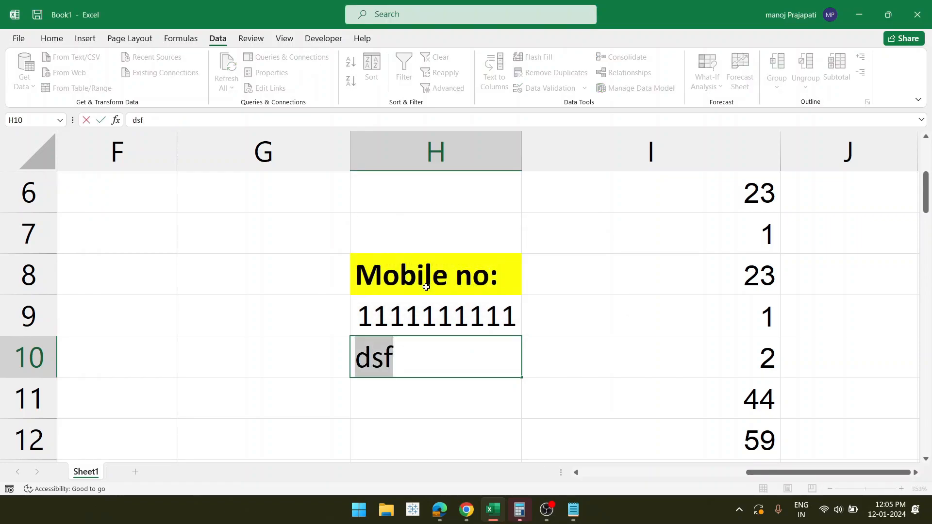
text(aaa)
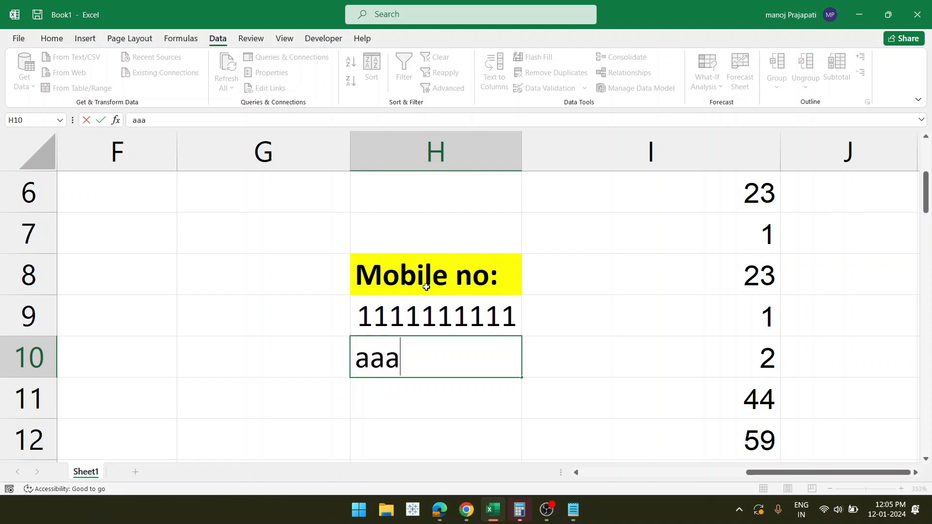
text(aaaaaaa)
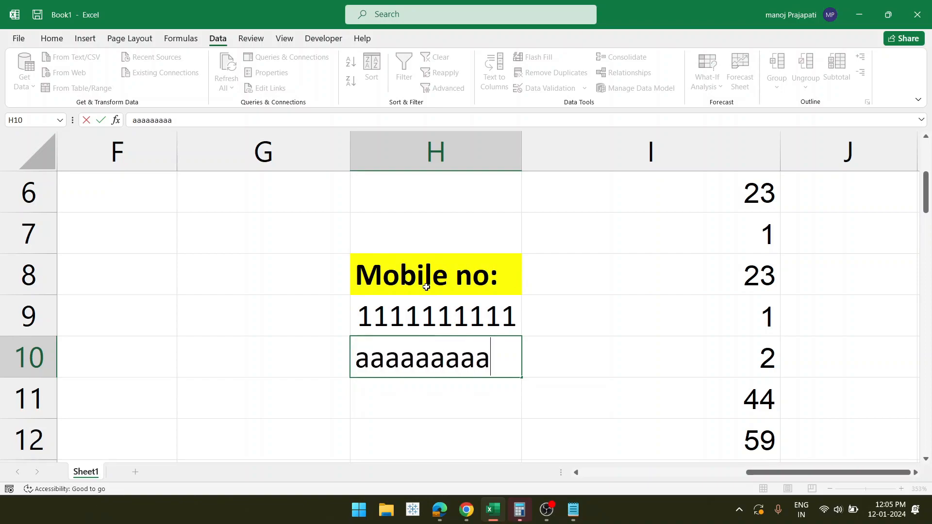
key(Return)
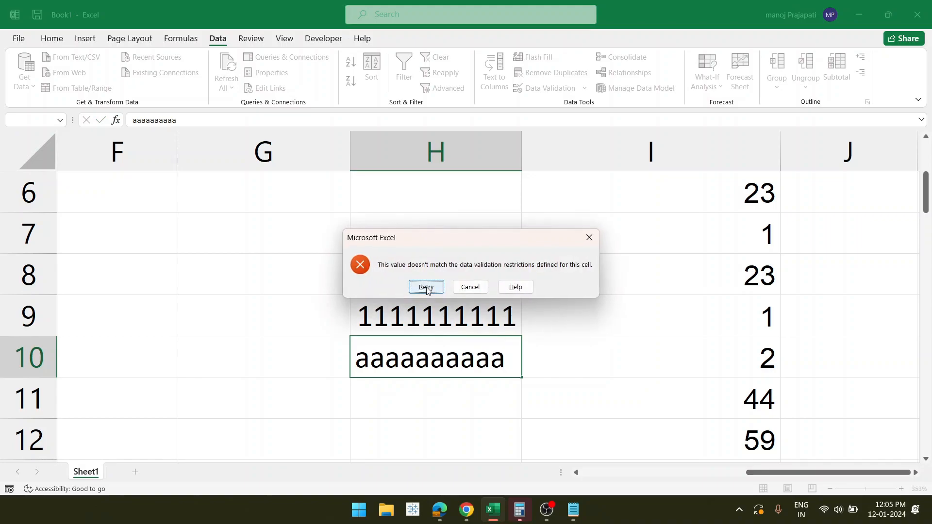
click(426, 288)
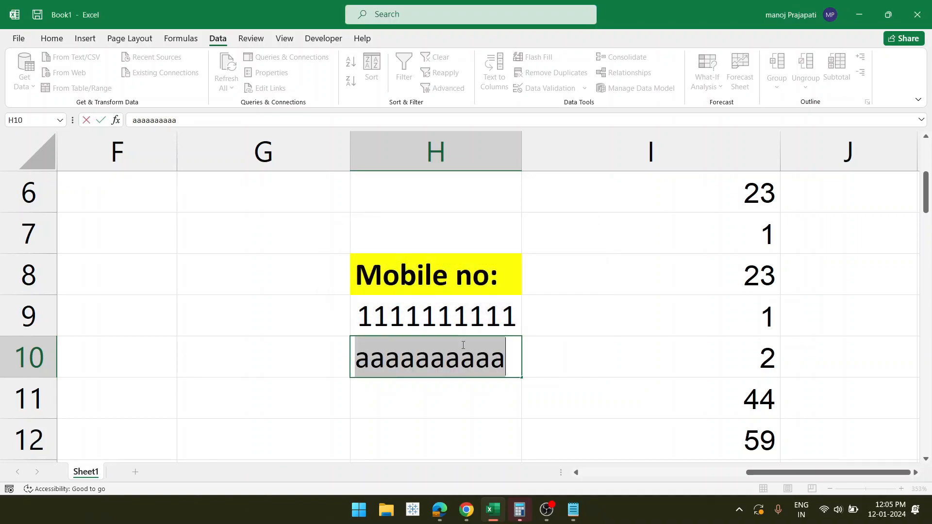
key(BackSpace)
text(#)
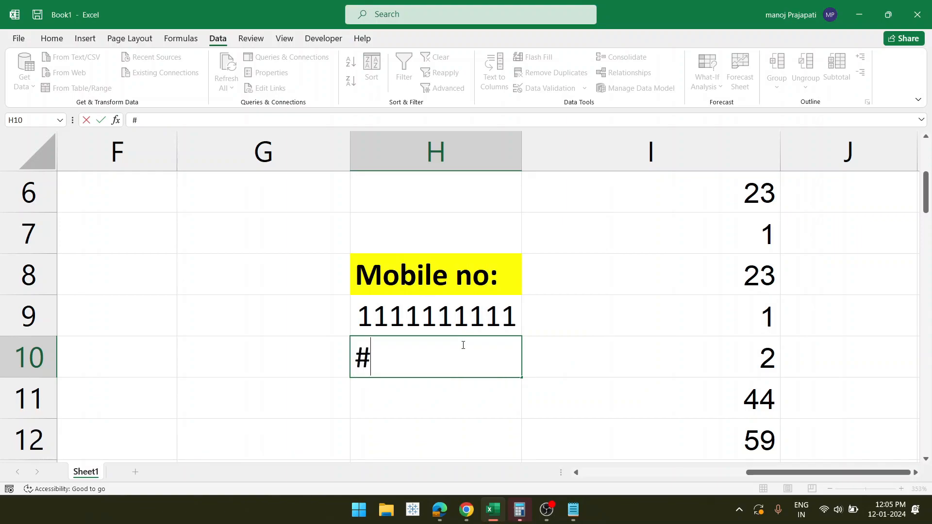
key(Return)
click(426, 287)
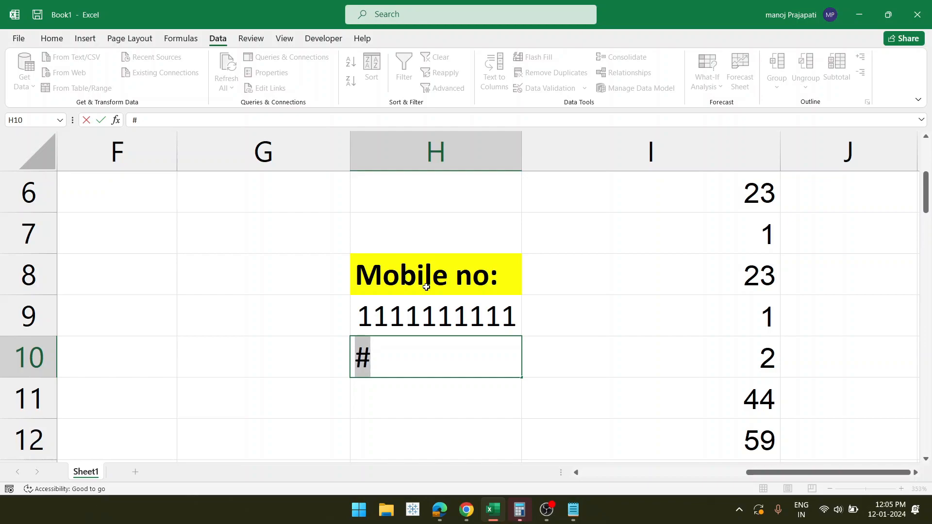
text(###)
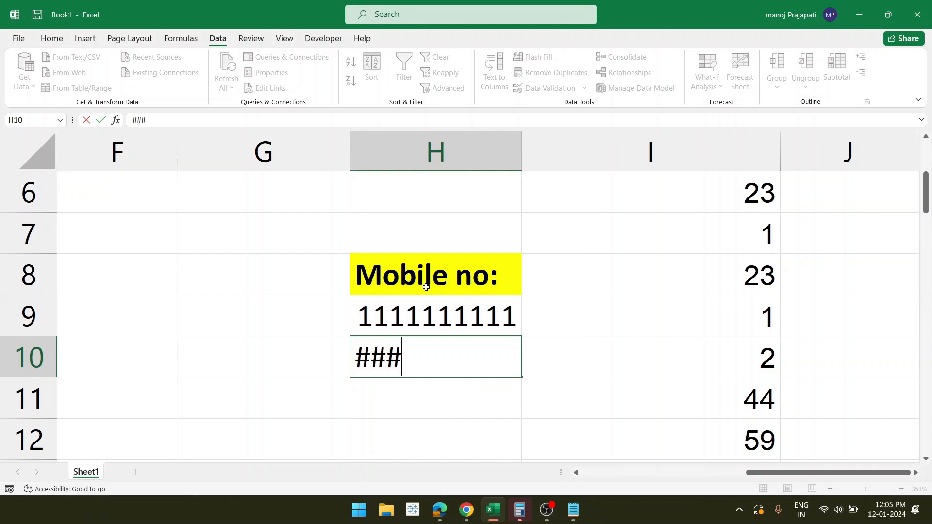
text(########)
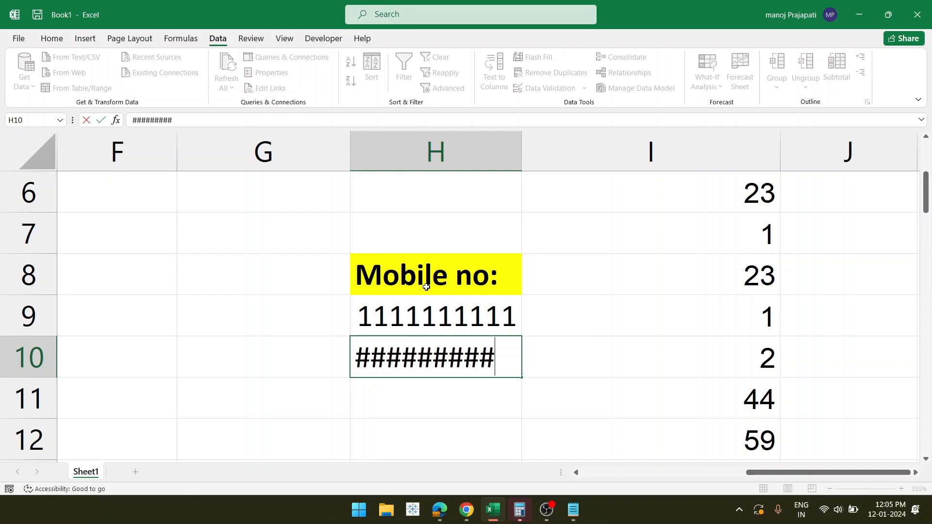
key(Return)
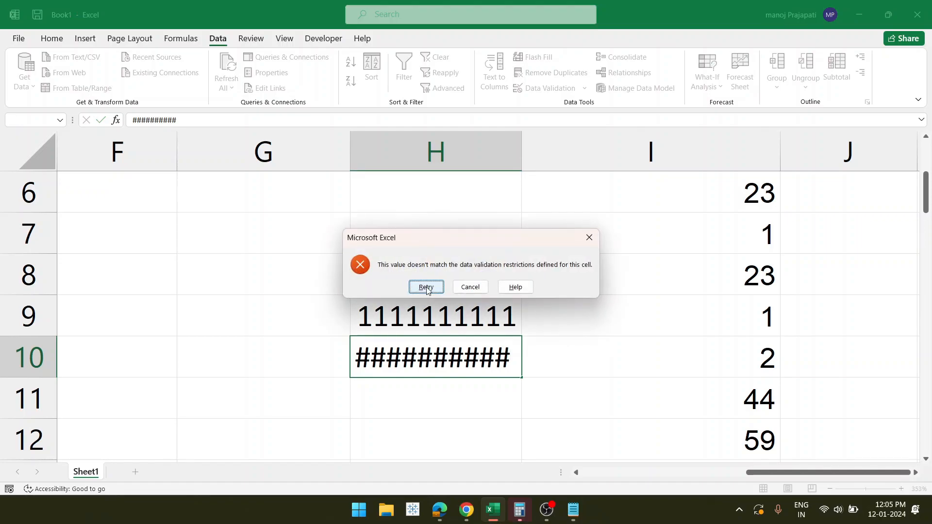
click(426, 287)
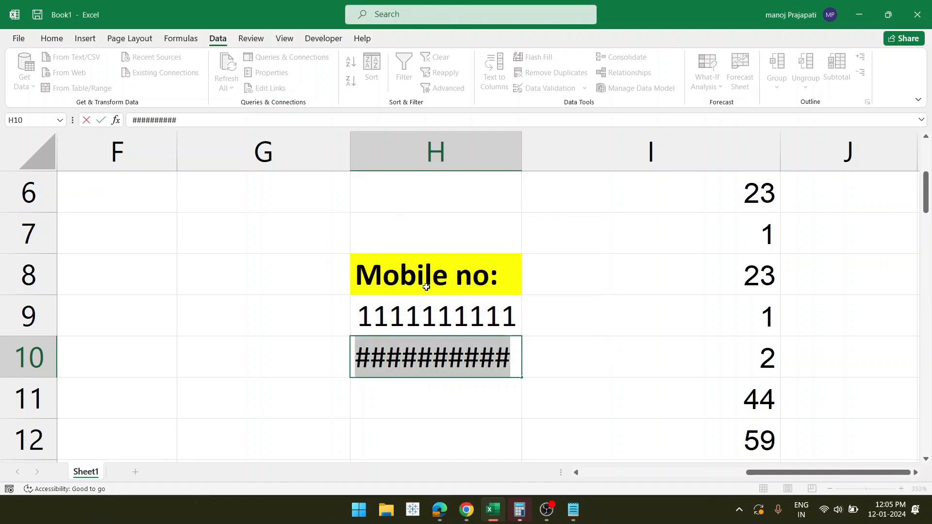
text(1234567890)
key(Return)
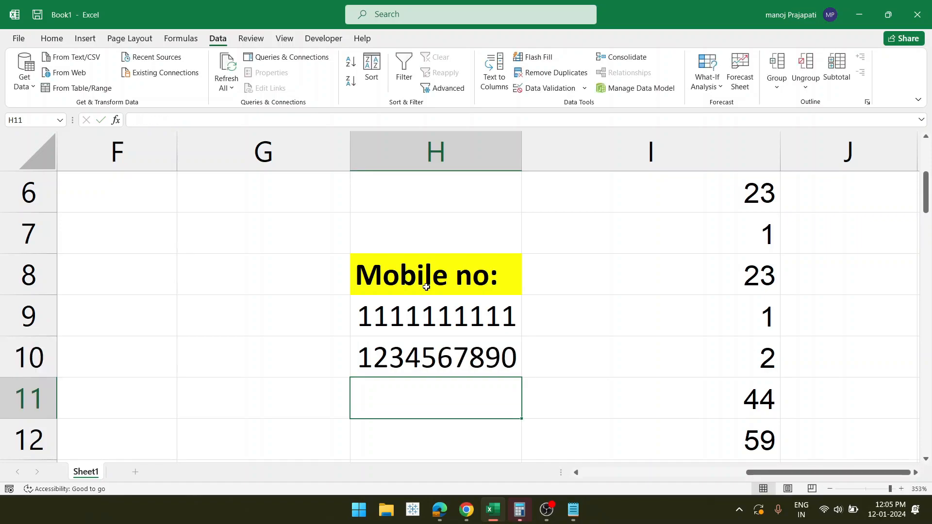
- Return to the top of the sheet and select header I1, then the value 21 in I2
scroll(448, 358, up, 2)
scroll(448, 358, down, 1)
scroll(449, 359, up, 4)
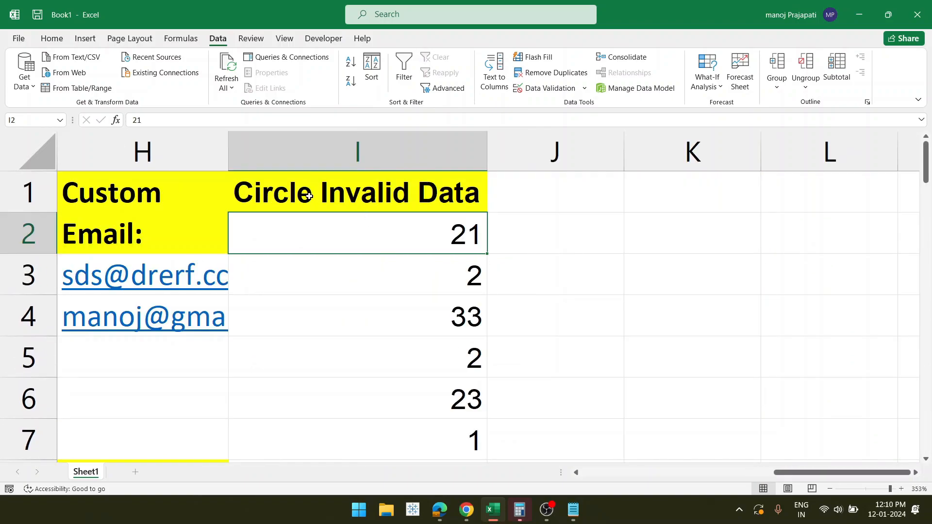
click(421, 200)
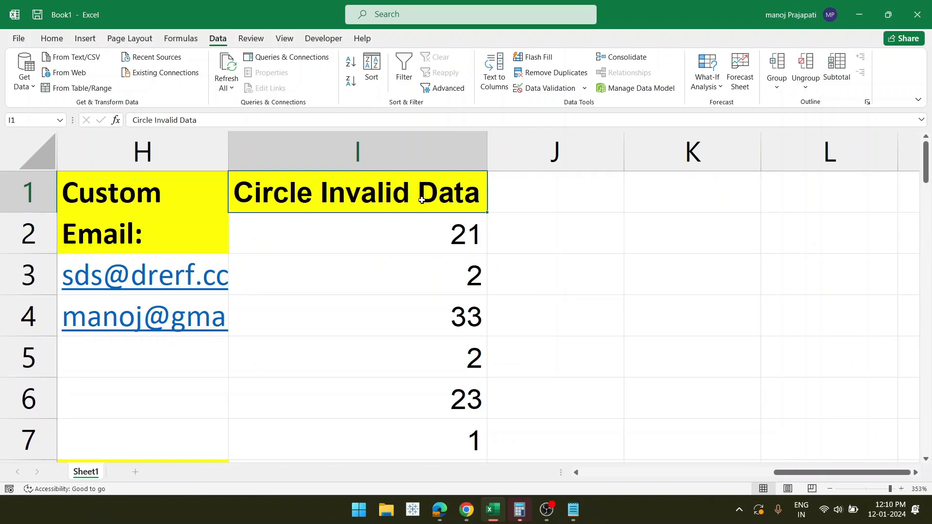
click(398, 244)
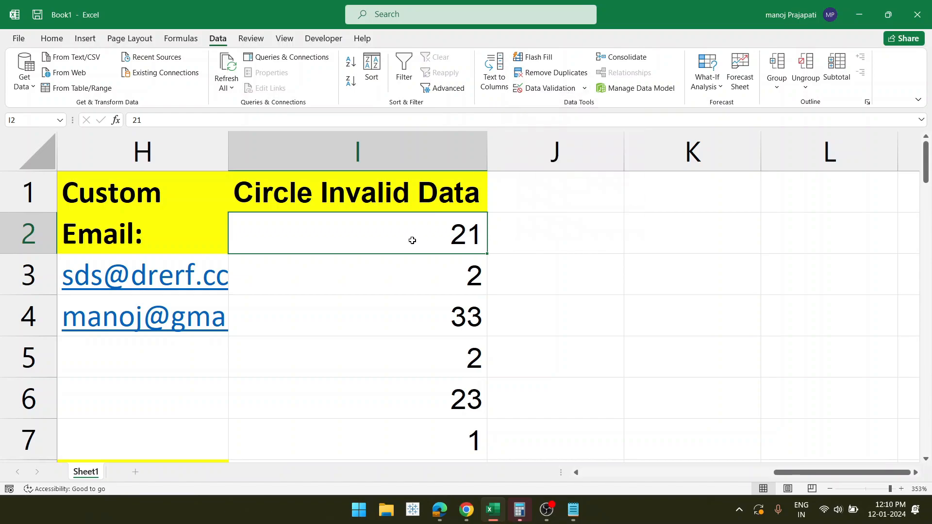
- Extend the selection from I2 down to I12 to cover all eleven values
key(shift+Down)
key(shift+Down)
key(shift+Down)
key(shift+Down)
key(shift+Down)
key(shift+Down)
key(shift+Down)
key(shift+Down)
key(shift+Down)
key(shift+Down)
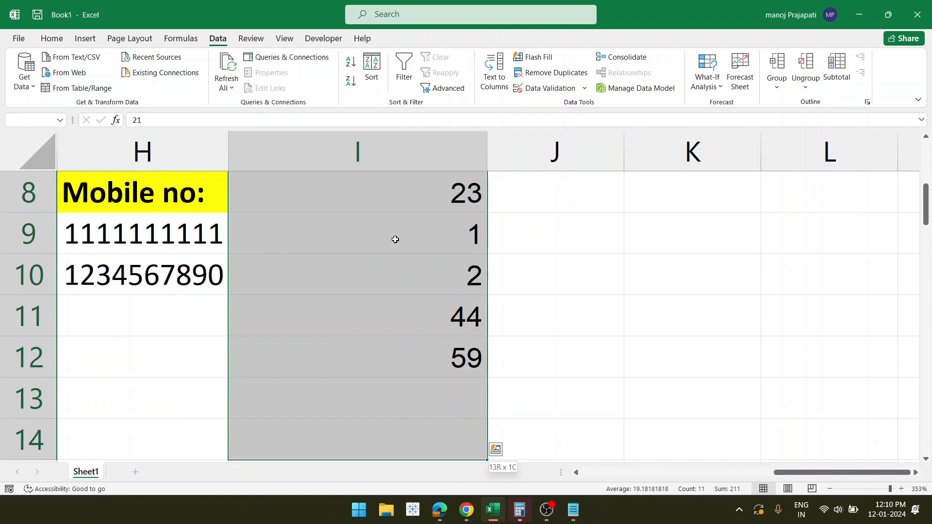
- Restrict I2:I12 to whole numbers between 20 and 30 with Data Validation
click(534, 87)
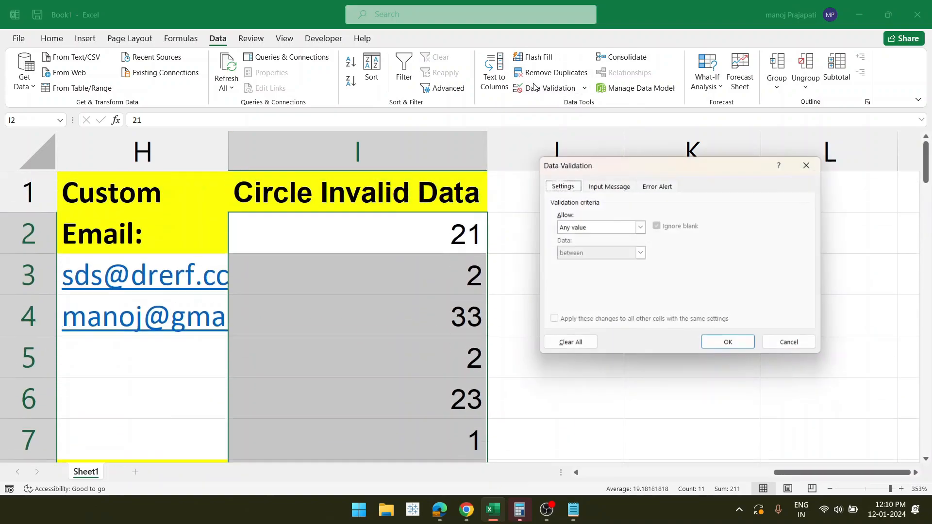
click(640, 228)
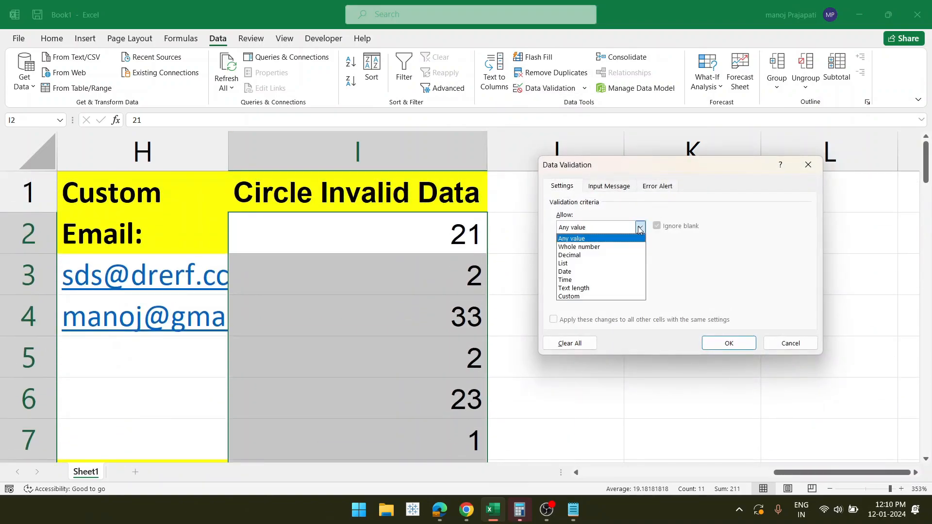
click(603, 248)
click(593, 278)
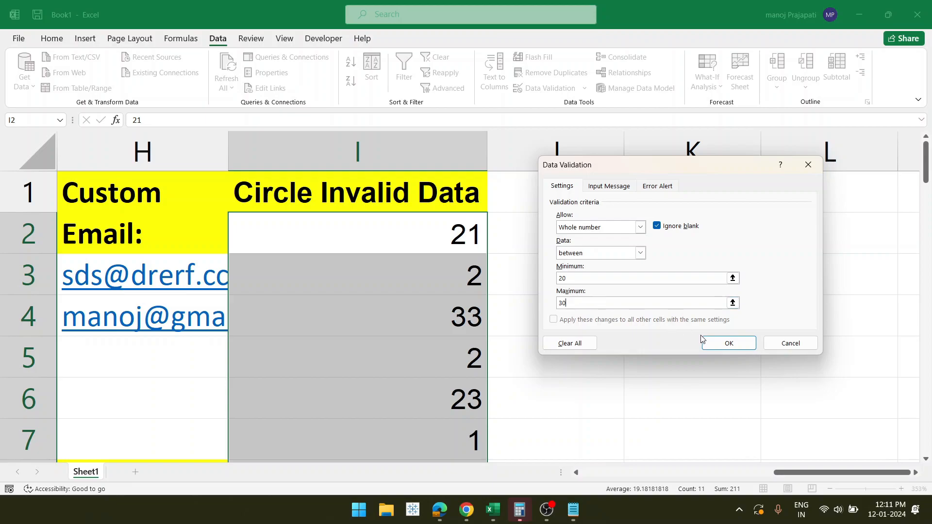
click(718, 343)
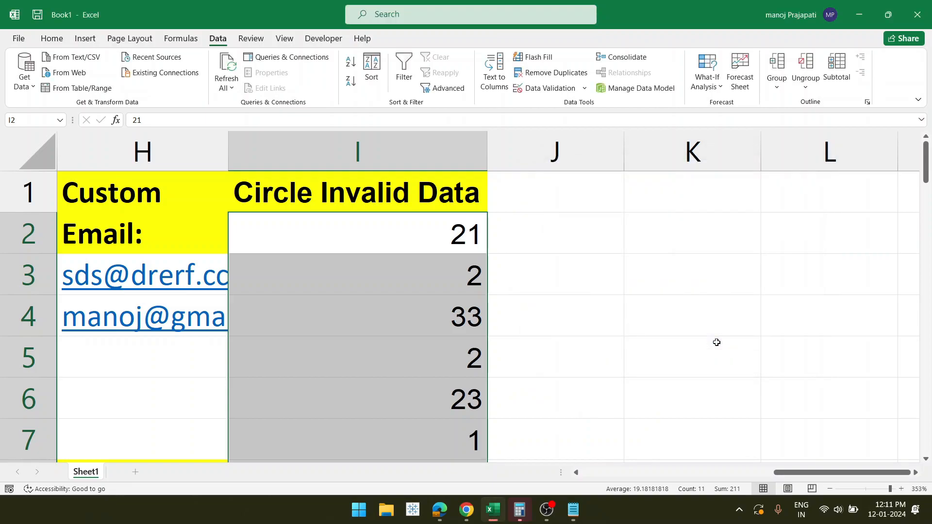
- Circle invalid data, then compare the circled 2 in I3 with the valid 21 in I2
click(584, 88)
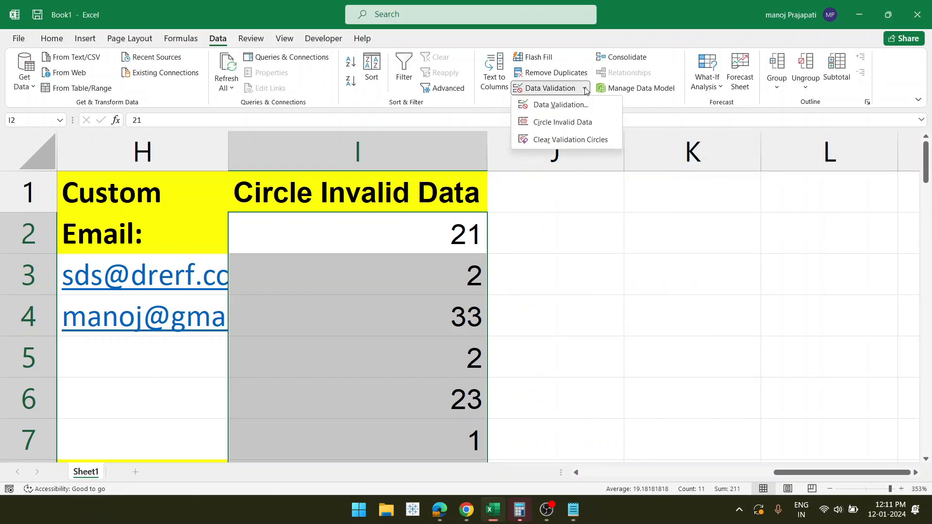
click(562, 124)
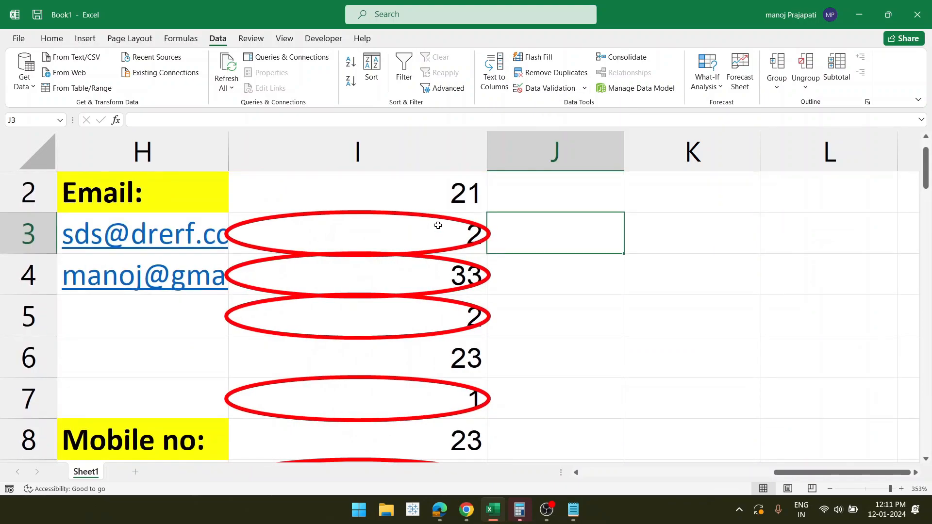
click(475, 238)
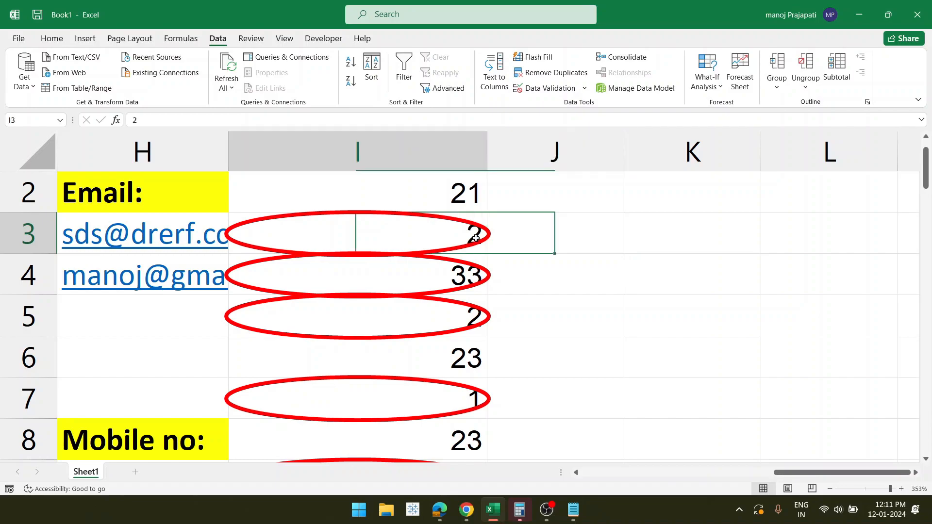
click(462, 203)
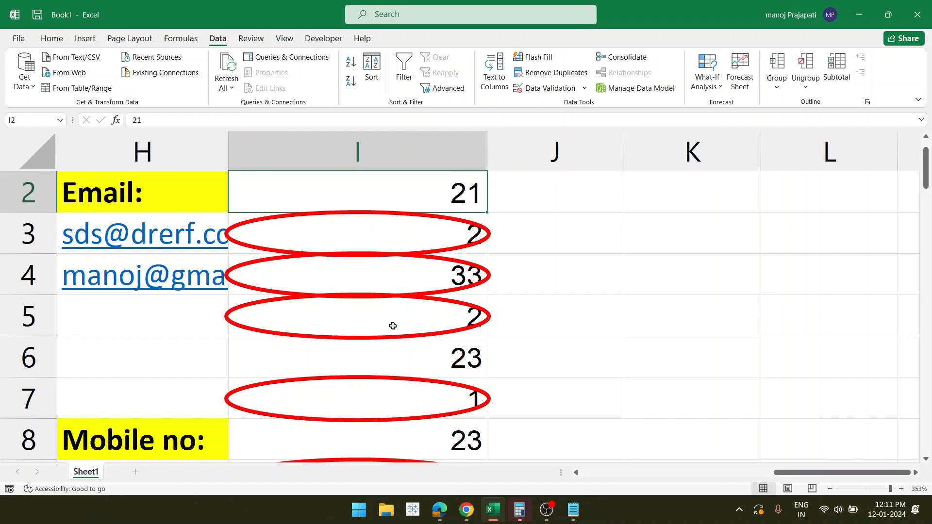
- Scroll down the column to confirm the 23s in I6 and I8 stay uncircled
scroll(392, 326, down, 2)
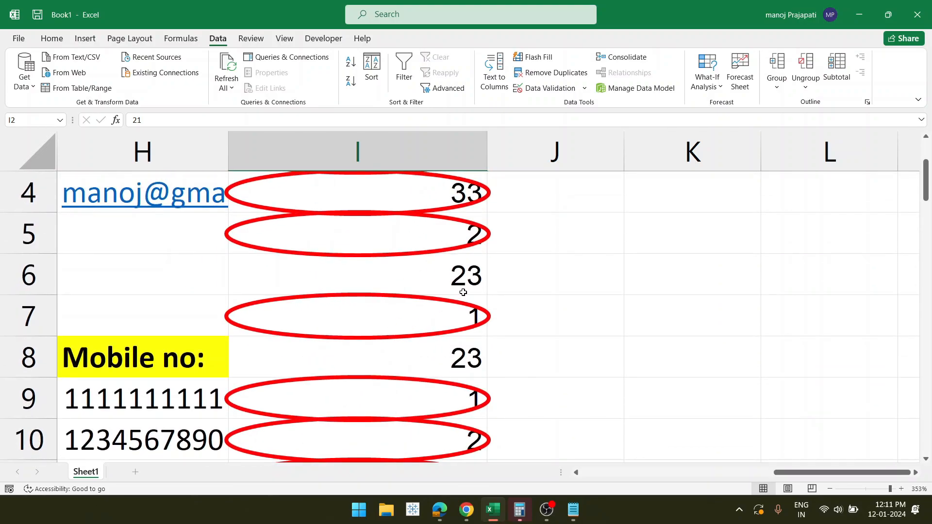
click(462, 294)
scroll(451, 301, down, 1)
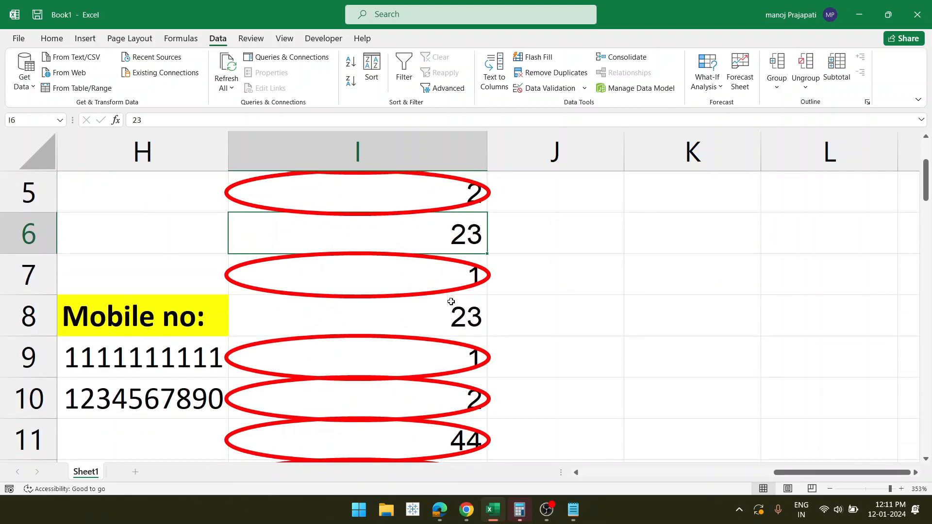
click(451, 303)
scroll(456, 330, down, 2)
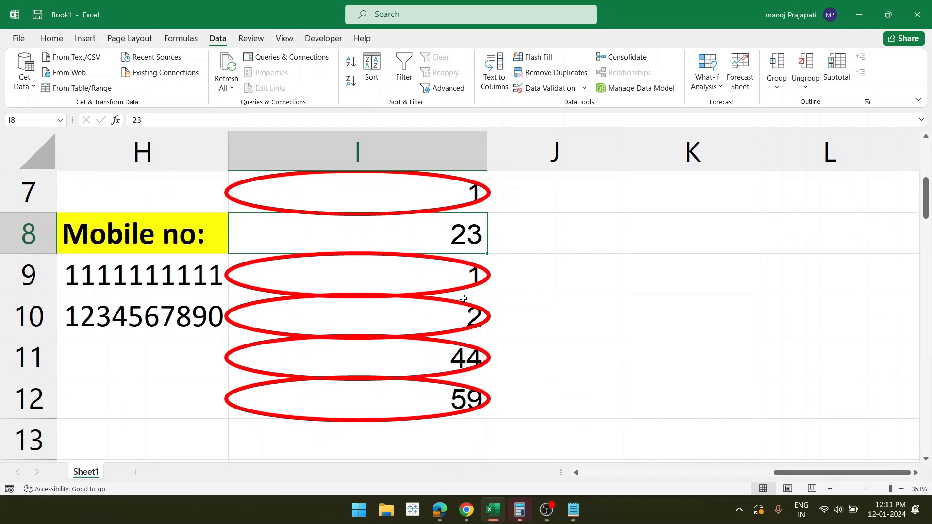
scroll(463, 299, up, 3)
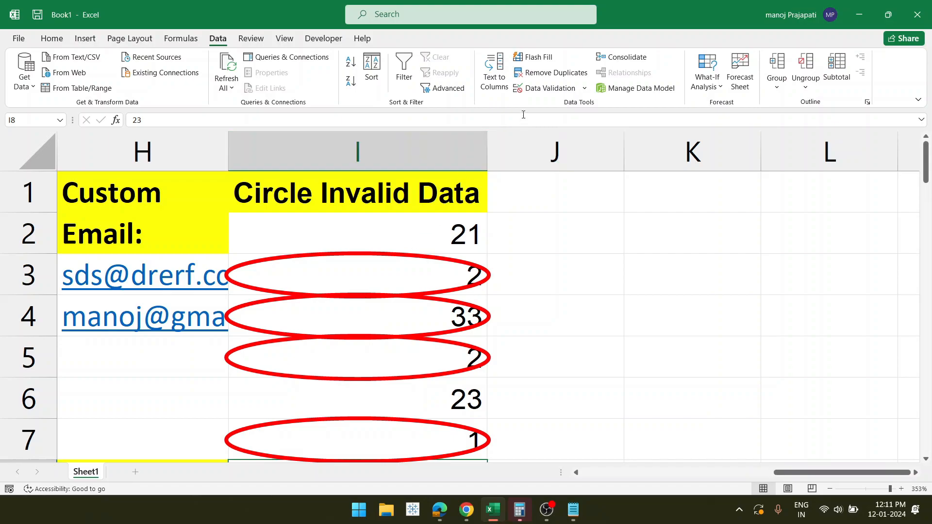
- Clear the validation circles and scroll sideways to confirm none remain
click(588, 89)
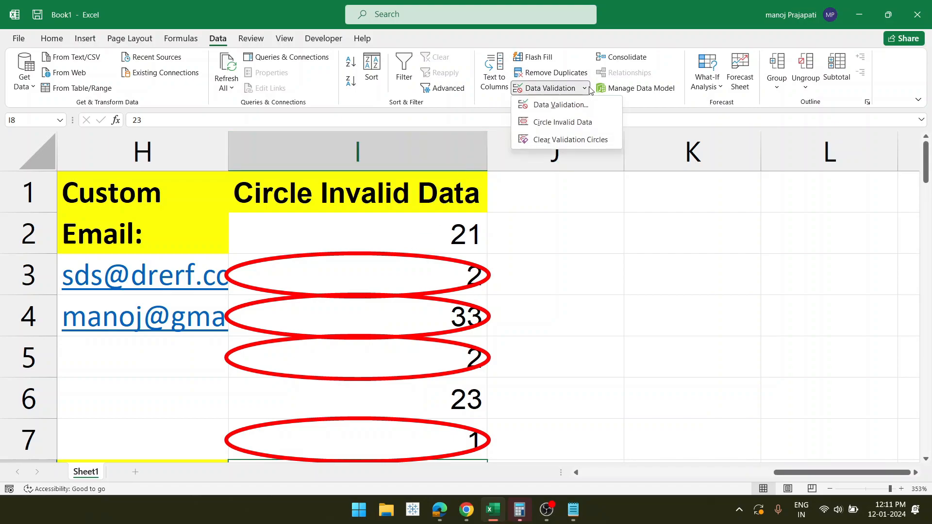
click(559, 141)
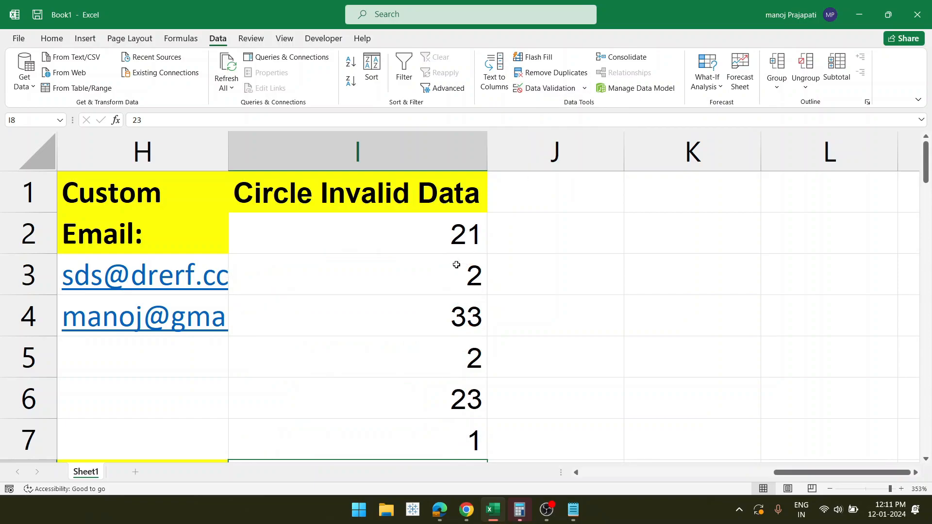
scroll(424, 297, left, 1)
scroll(425, 297, right, 2)
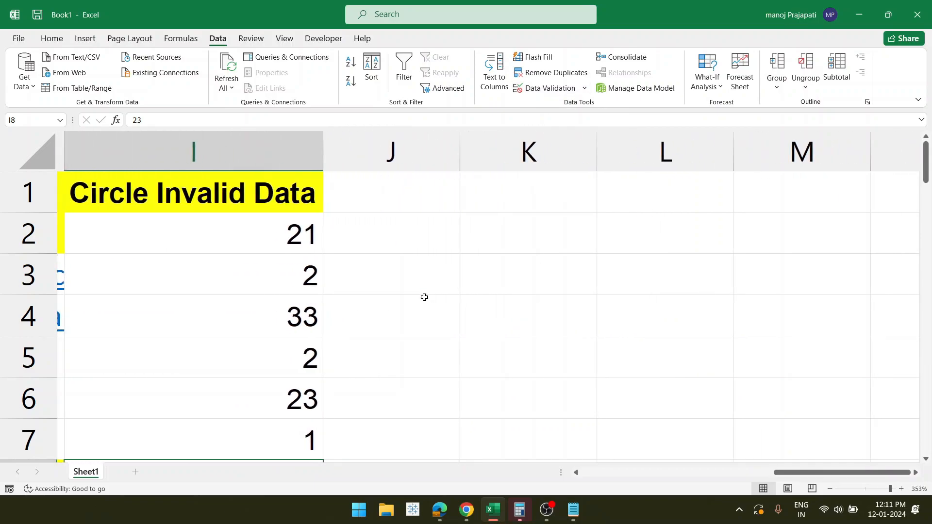
scroll(424, 297, left, 3)
scroll(424, 297, left, 3)
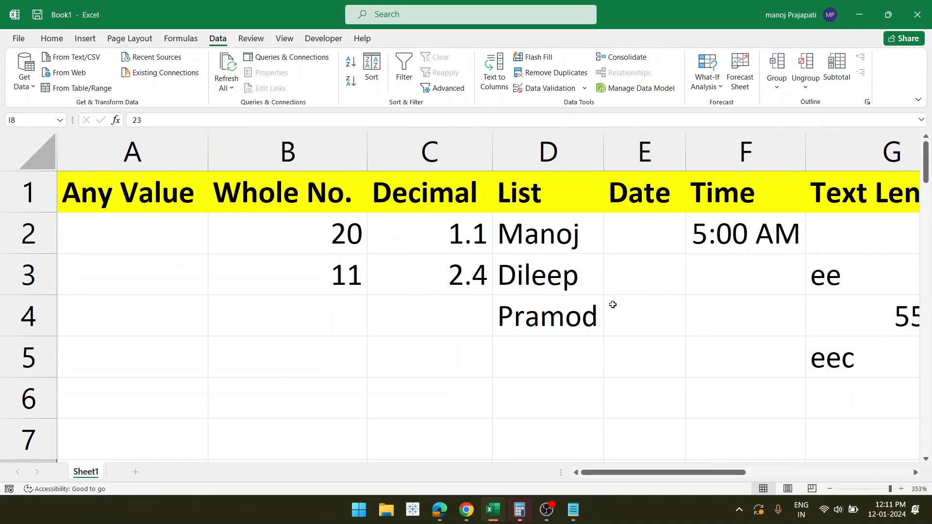
scroll(622, 307, right, 4)
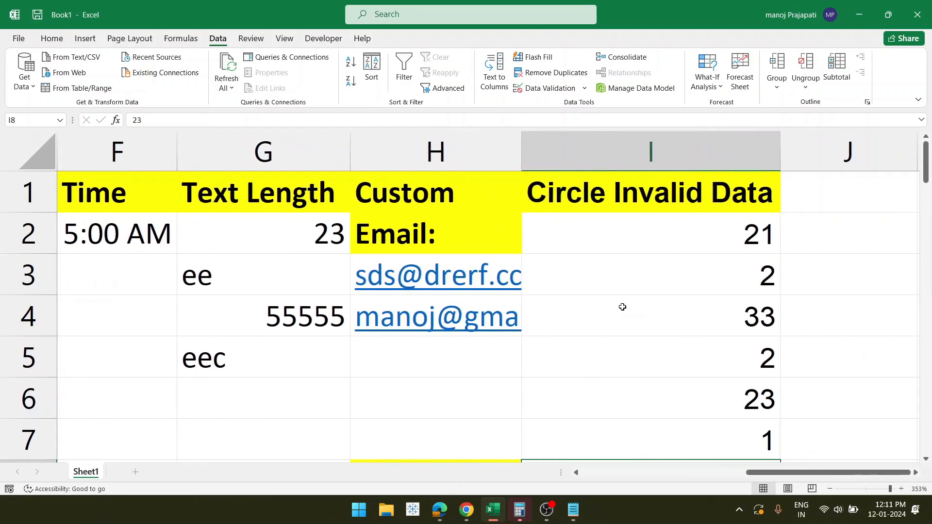